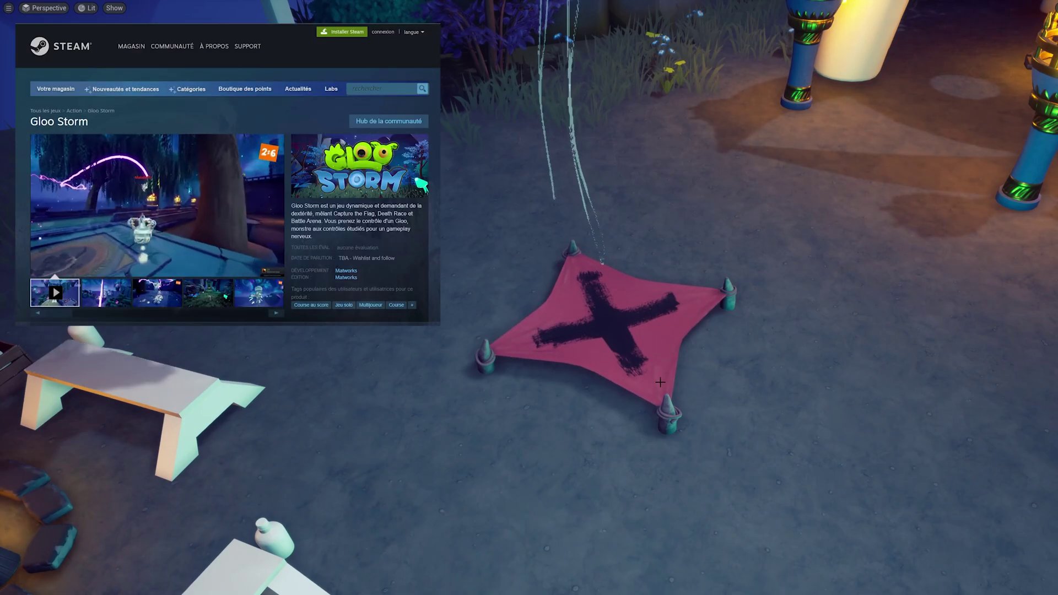
Step: Examine the red trampoline marked with an X from several angles in the level
{"action": "key", "text": "d"}
{"action": "key", "text": "w"}
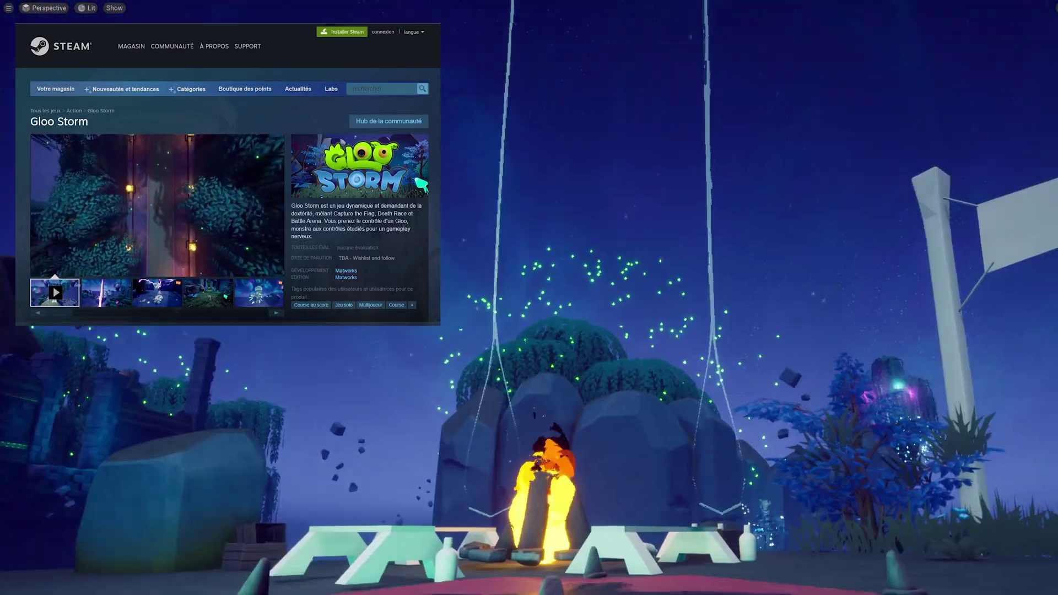
{"action": "key", "text": "e"}
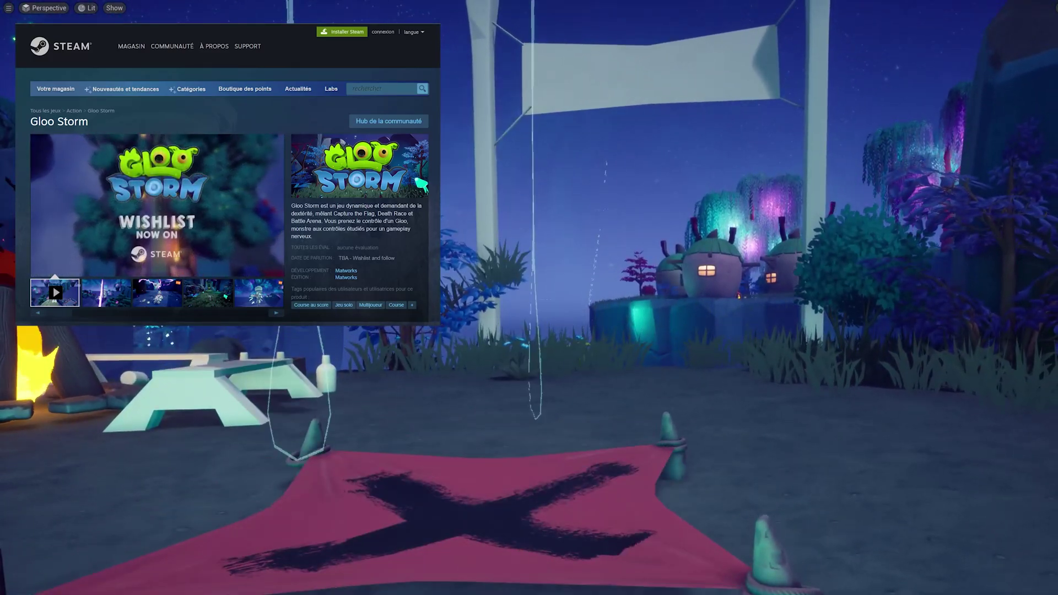
{"action": "key", "text": "s"}
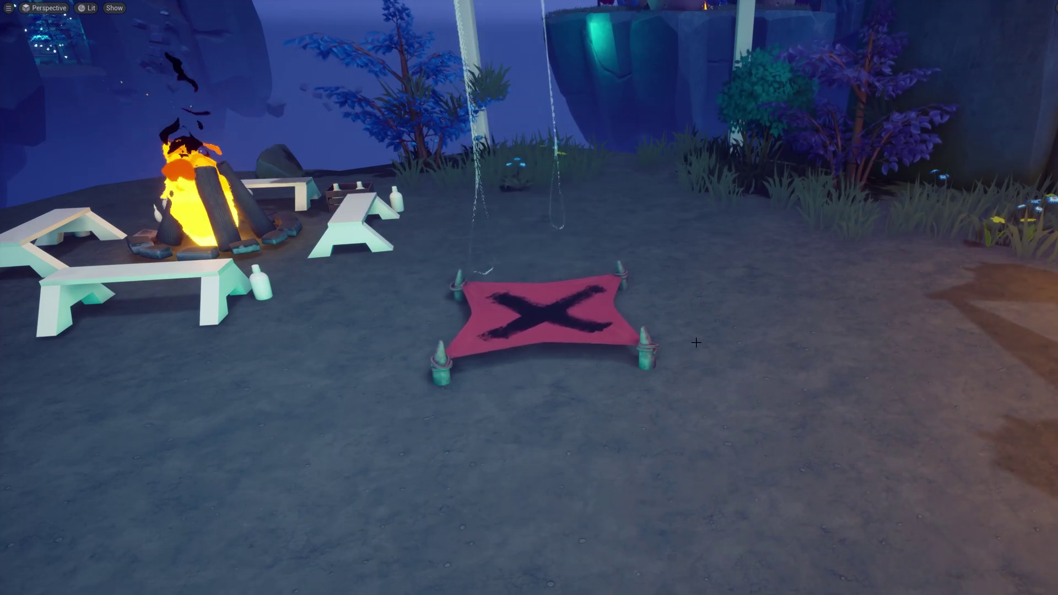
{"action": "right_click_drag", "start_coordinate": [715, 338], "coordinate": [797, 381]}
{"action": "right_click_drag", "start_coordinate": [669, 343], "coordinate": [666, 344]}
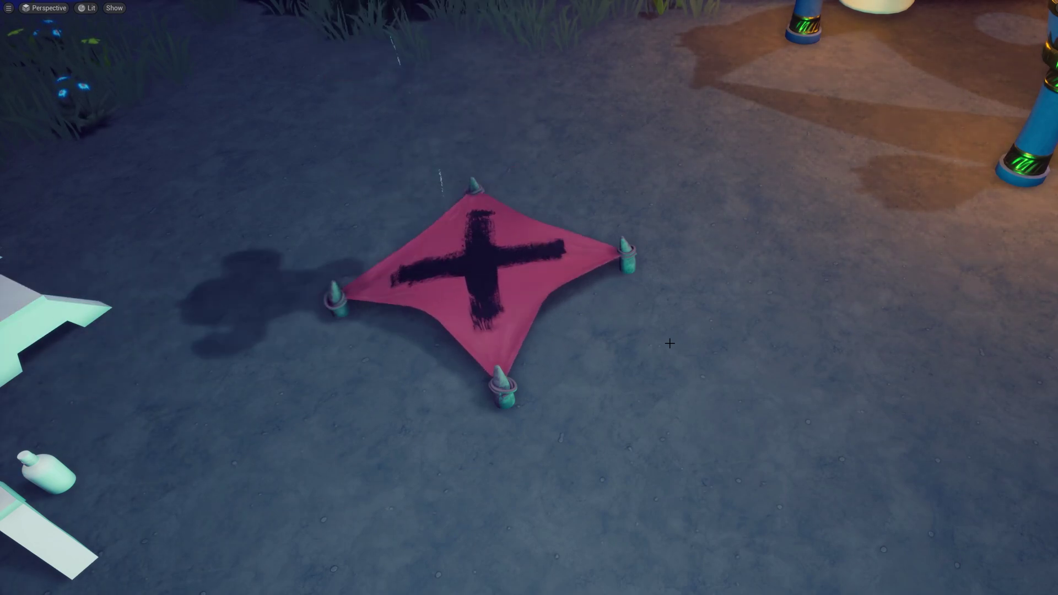
{"action": "right_click_drag", "start_coordinate": [670, 334], "coordinate": [663, 336]}
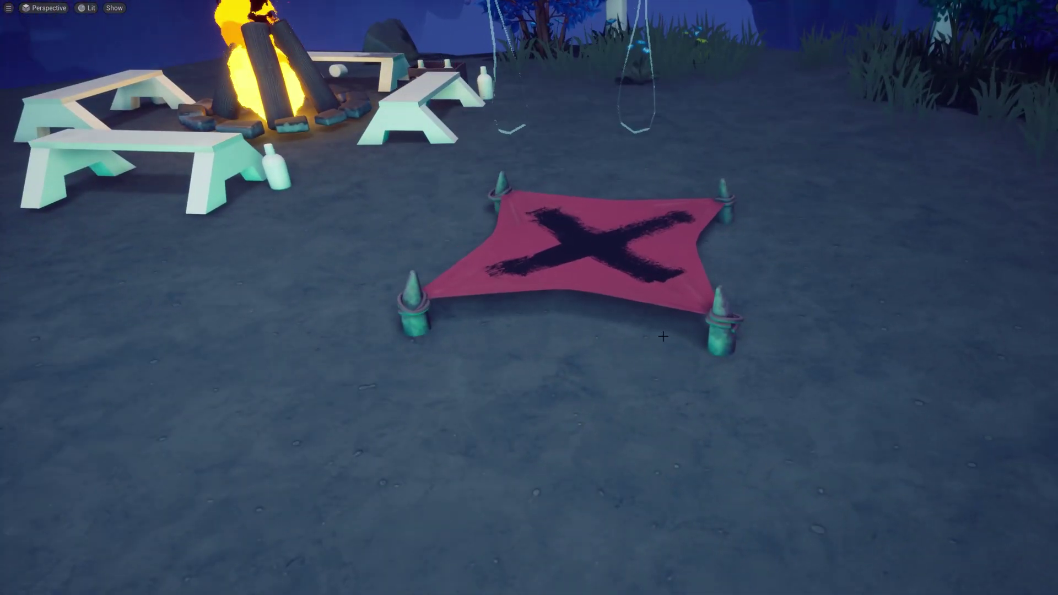
{"action": "right_click_drag", "start_coordinate": [662, 314], "coordinate": [709, 319]}
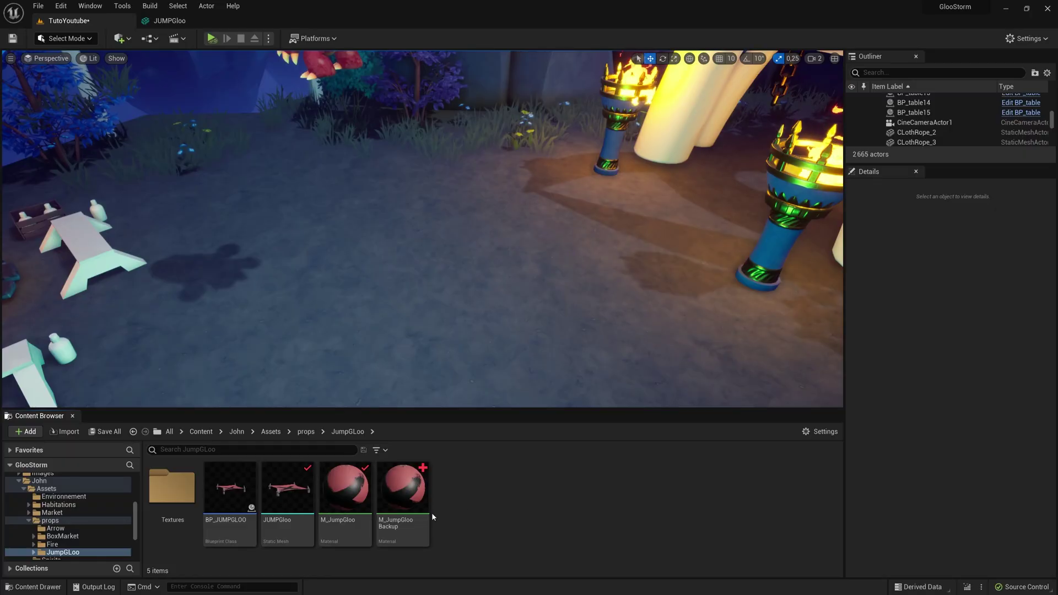
Step: Open the JUMPGloo static mesh, inspect it from several angles, and return to the TutoYoutube level
{"action": "double_click", "coordinate": [296, 490]}
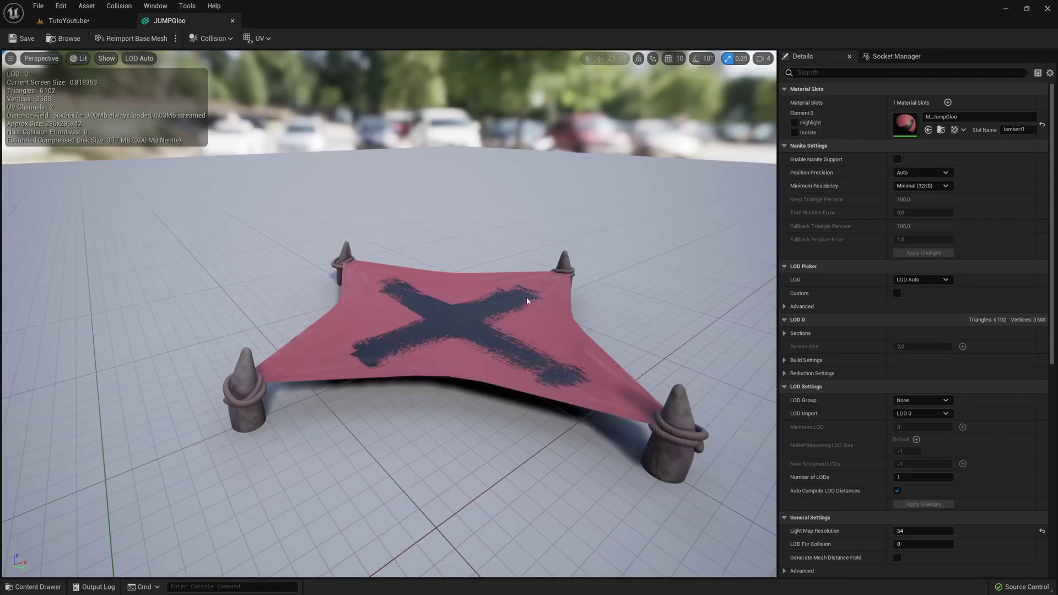
{"action": "mouse_move", "coordinate": [447, 317]}
{"action": "right_mouse_down"}
{"action": "mouse_move", "coordinate": [551, 289]}
{"action": "mouse_move", "coordinate": [434, 329]}
{"action": "right_mouse_up"}
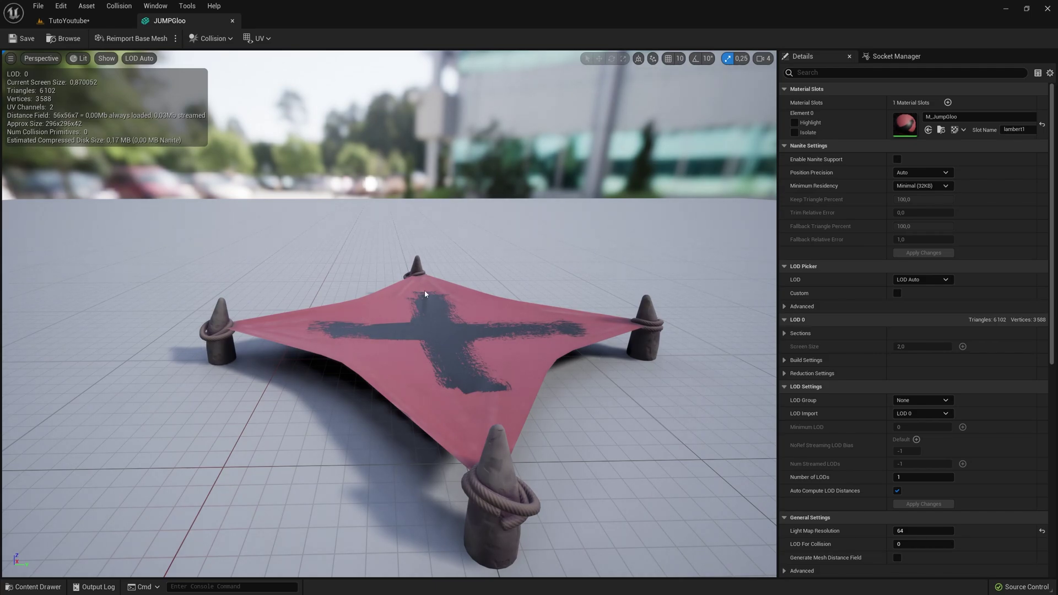
{"action": "right_click_drag", "start_coordinate": [511, 349], "coordinate": [540, 323]}
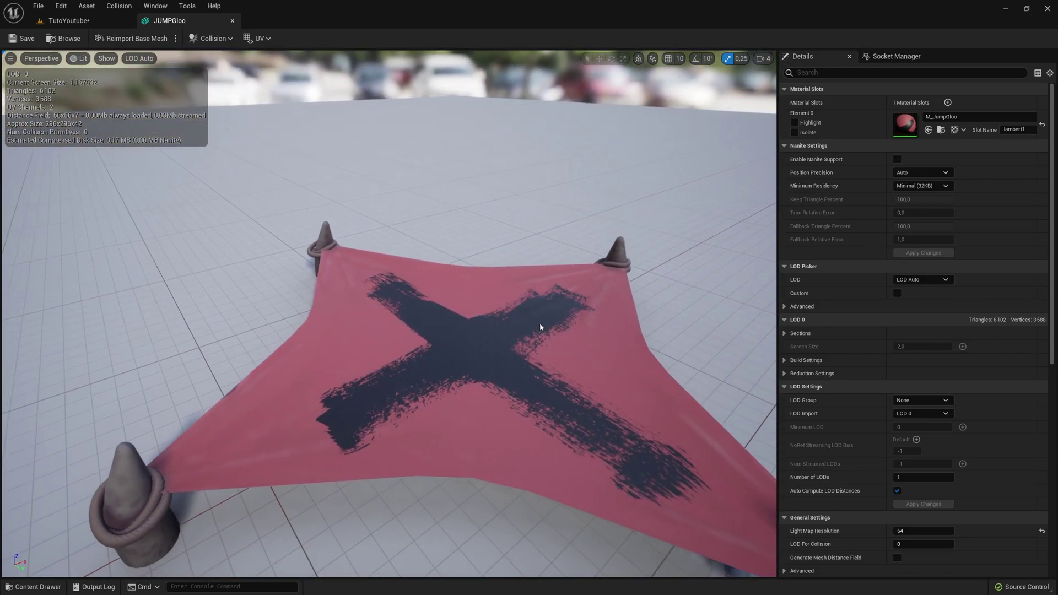
{"action": "left_click_drag", "start_coordinate": [605, 373], "coordinate": [505, 400]}
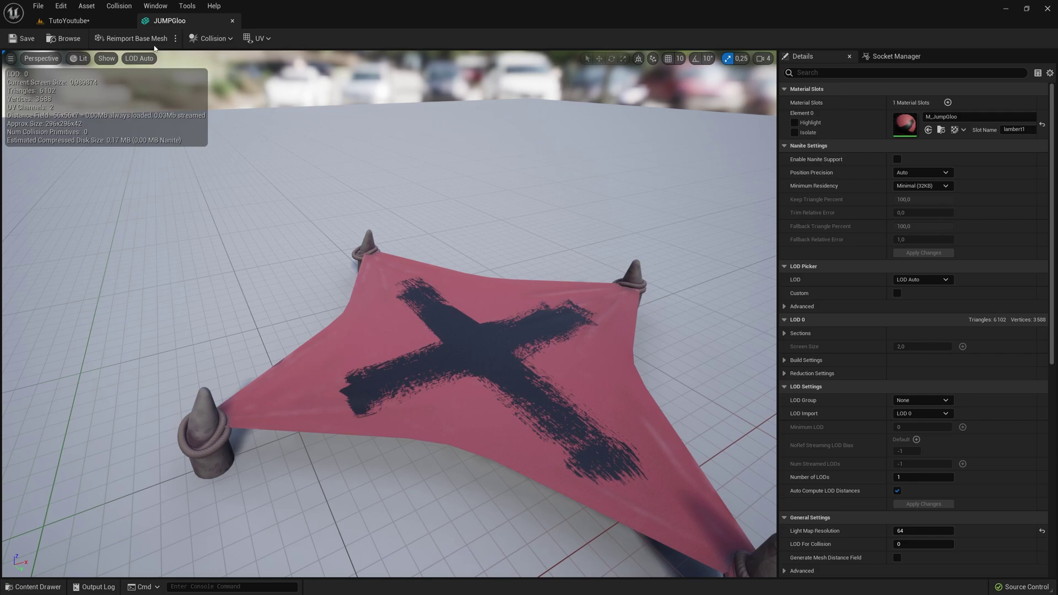
{"action": "left_click", "coordinate": [65, 20]}
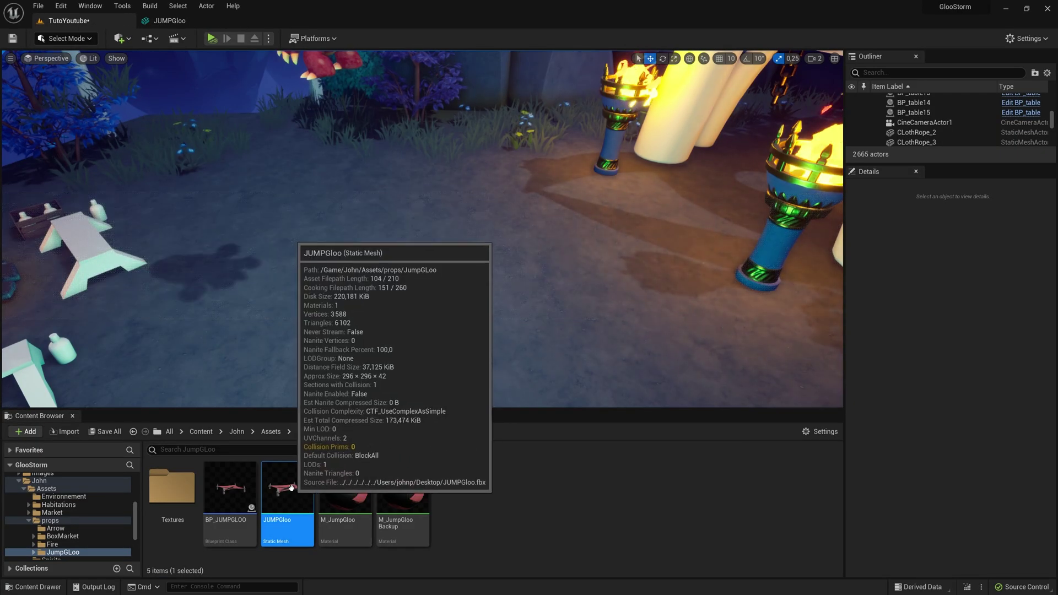
{"action": "right_click", "coordinate": [290, 488]}
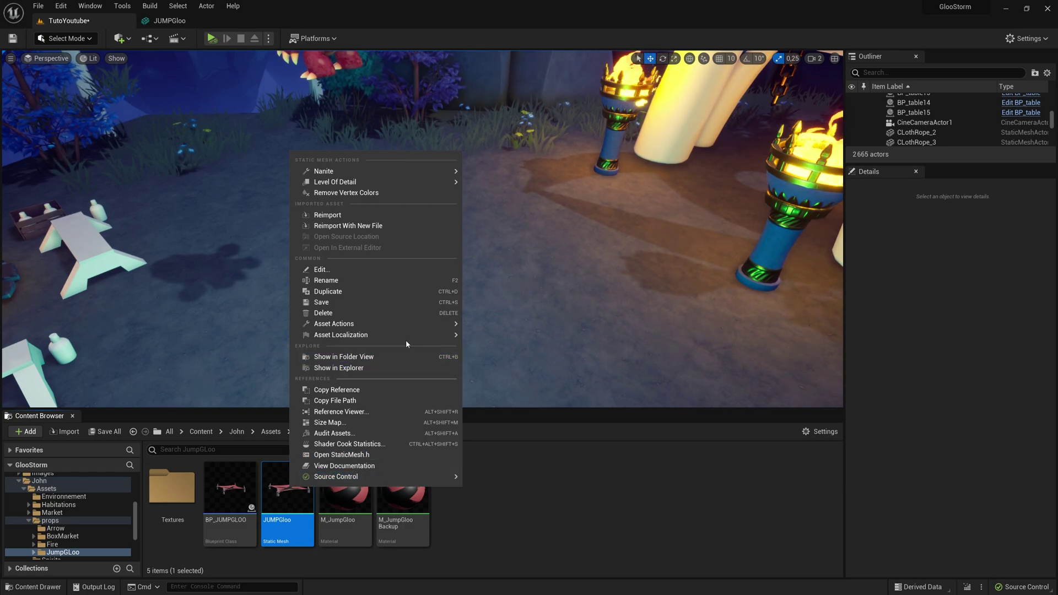
{"action": "mouse_move", "coordinate": [407, 324]}
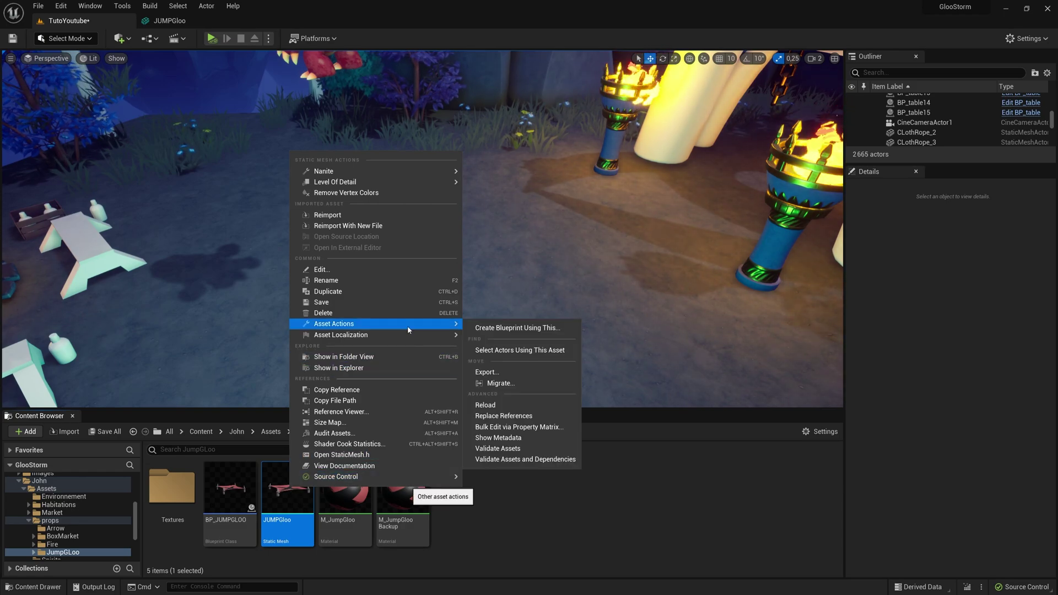
{"action": "left_click", "coordinate": [512, 373]}
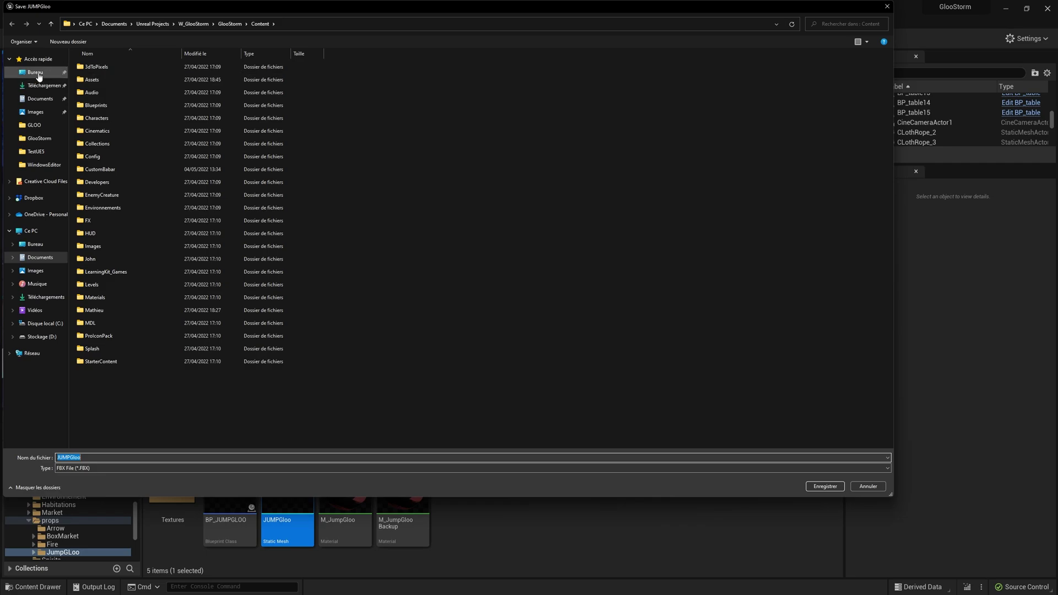
{"action": "left_click", "coordinate": [36, 72]}
{"action": "left_click", "coordinate": [283, 82]}
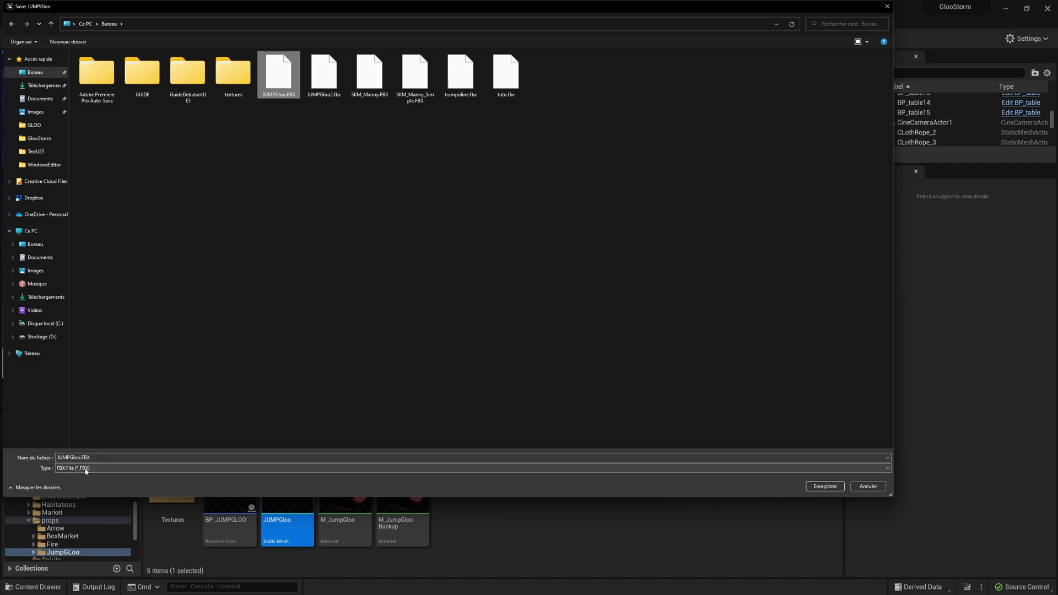
{"action": "left_click", "coordinate": [869, 487]}
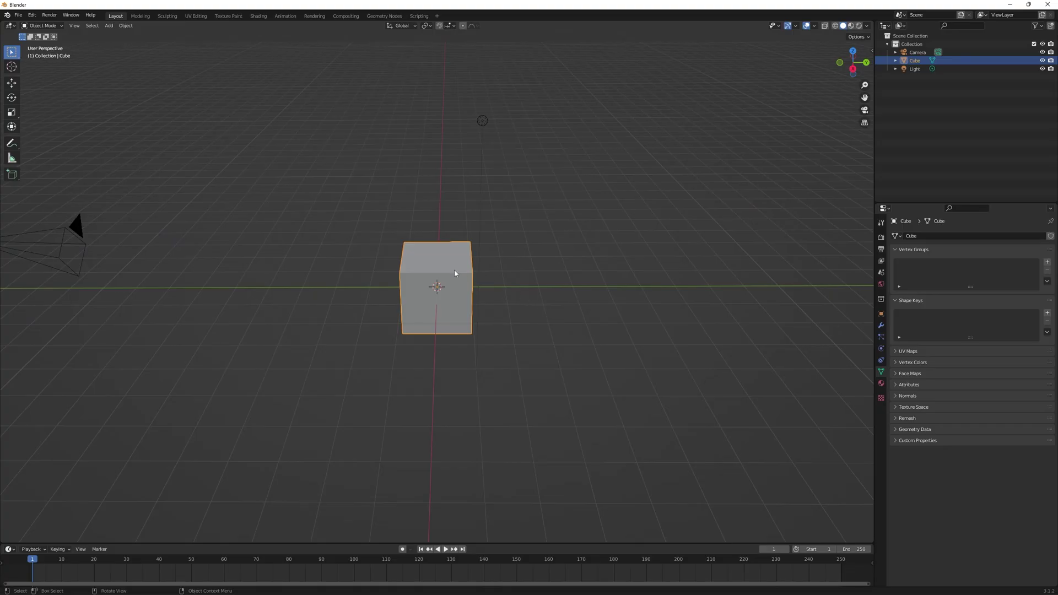
Step: In Blender, delete the default cube and import JUMPGloo.FBX from the Desktop with the default FBX options
{"action": "key", "text": "Delete"}
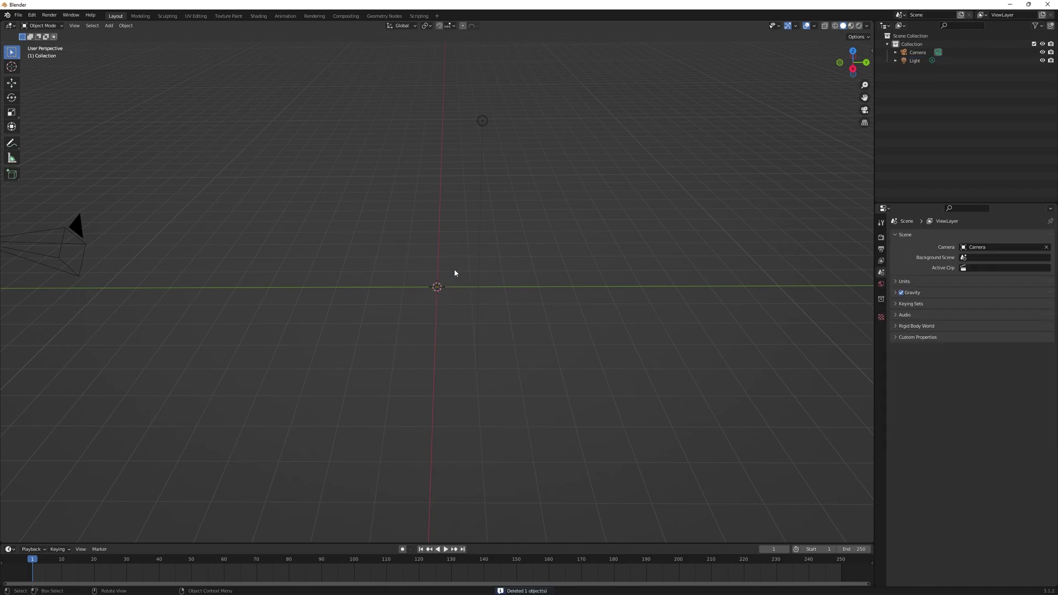
{"action": "left_click", "coordinate": [18, 15]}
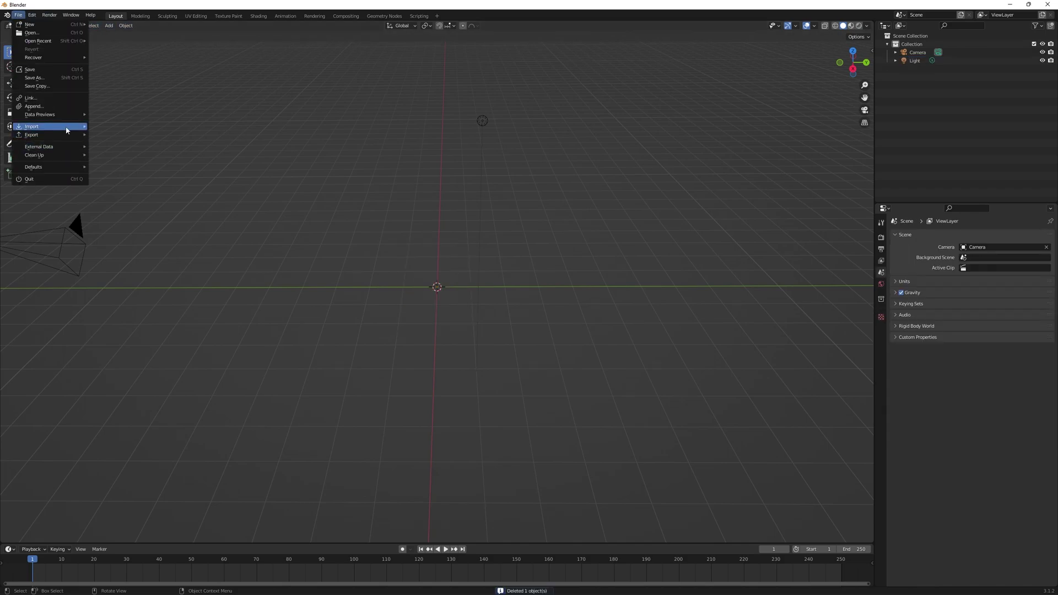
{"action": "mouse_move", "coordinate": [56, 126]}
{"action": "left_click", "coordinate": [138, 184]}
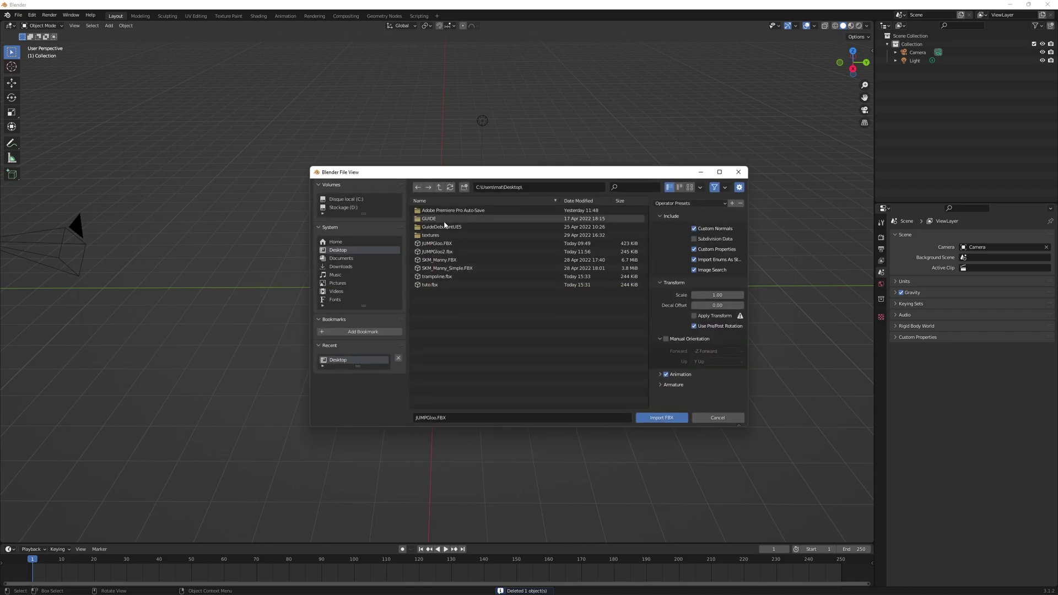
{"action": "left_click", "coordinate": [450, 247]}
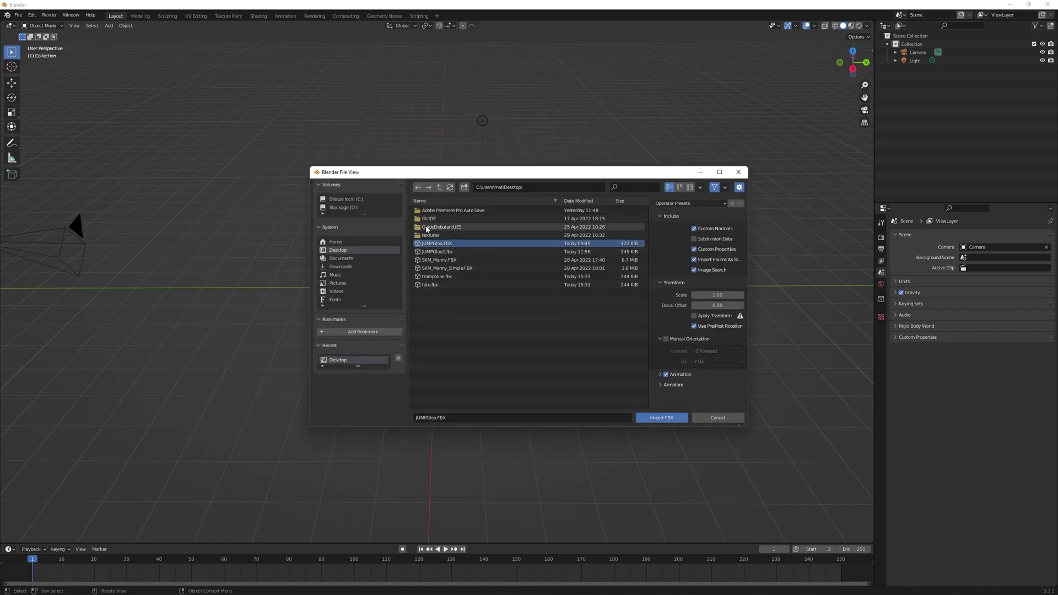
{"action": "left_click", "coordinate": [660, 418]}
Step: Add a Basis shape key and a second shape key, Key 1, to the JUMPGloo mesh
{"action": "scroll", "coordinate": [466, 282], "scroll_direction": "up", "scroll_amount": 3}
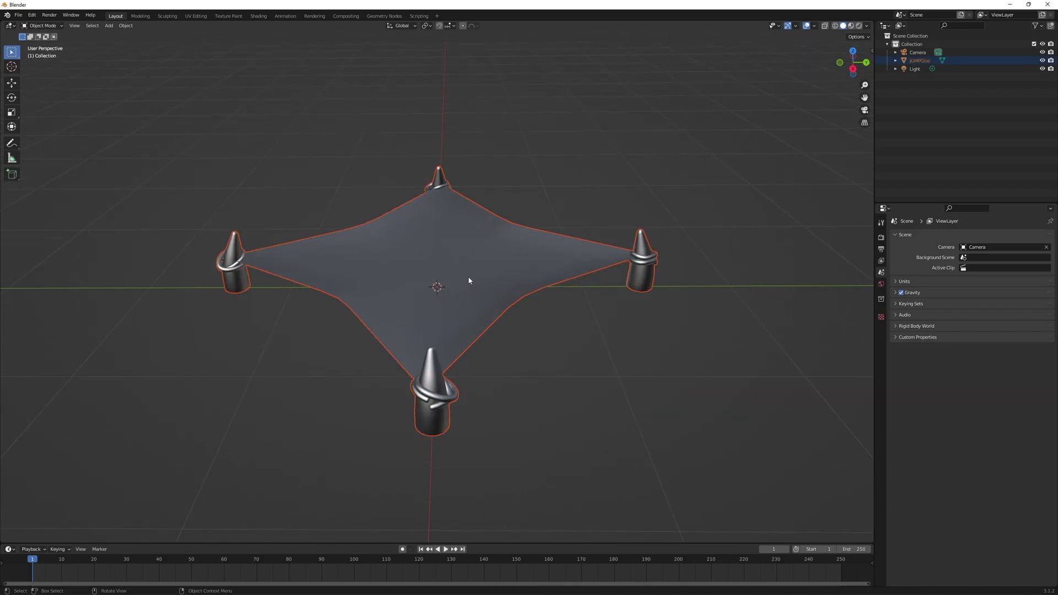
{"action": "middle_click_drag", "start_coordinate": [528, 334], "coordinate": [553, 347]}
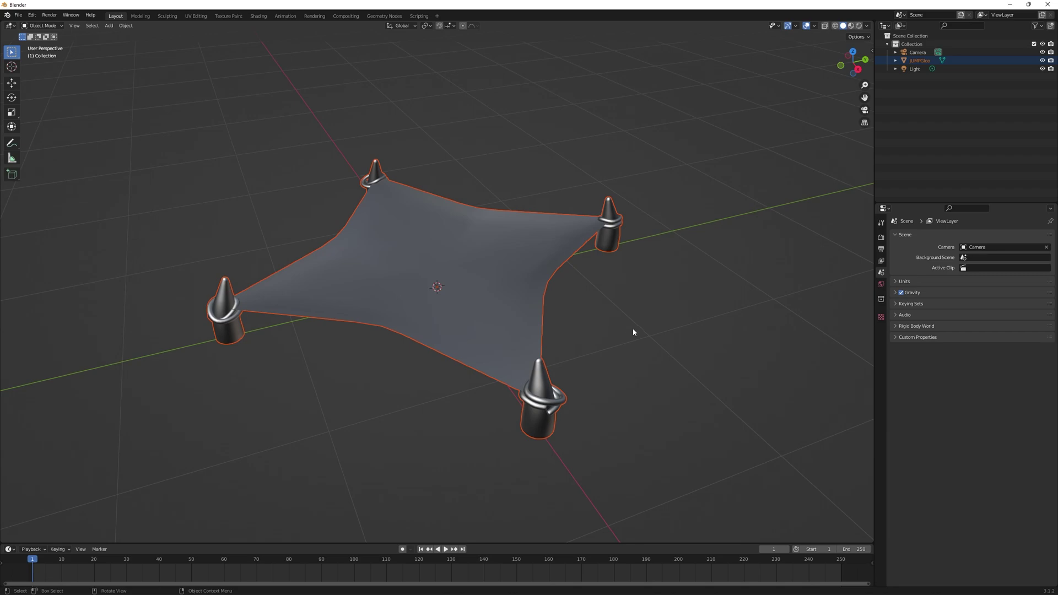
{"action": "middle_click_drag", "start_coordinate": [634, 331], "coordinate": [609, 346]}
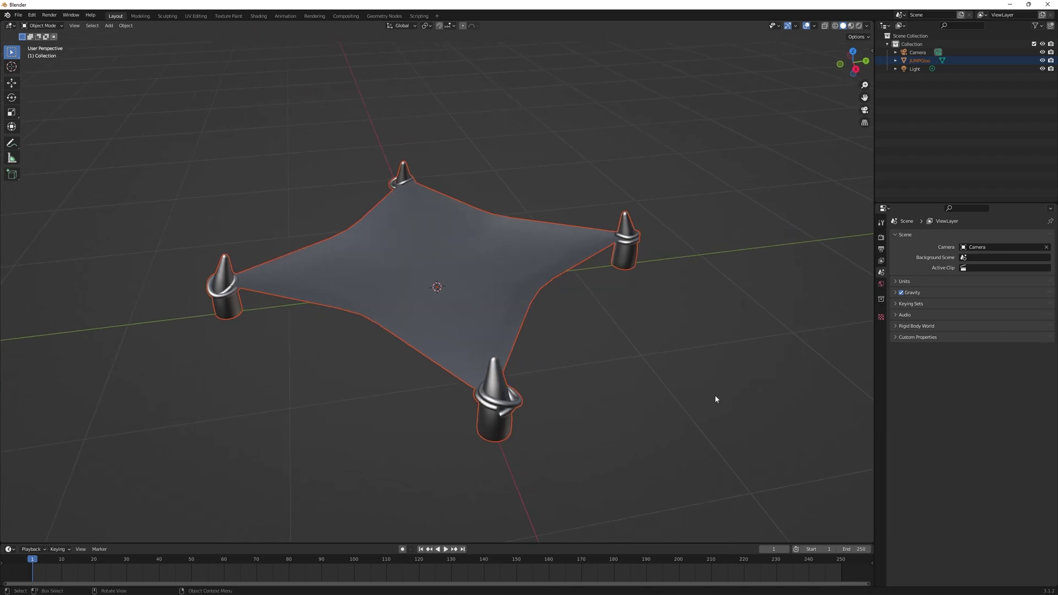
{"action": "middle_click_drag", "start_coordinate": [618, 329], "coordinate": [638, 279]}
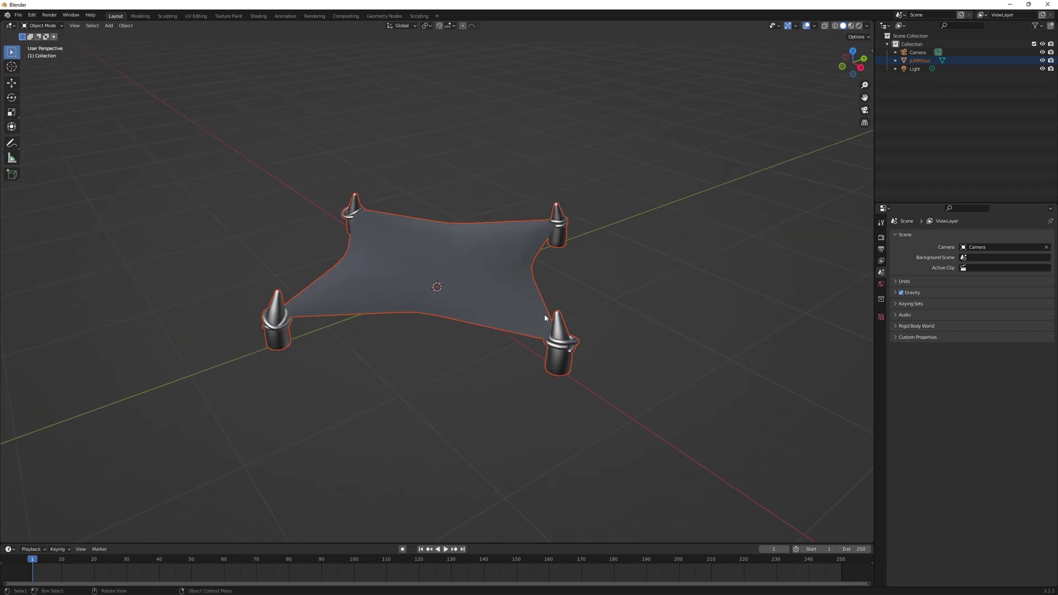
{"action": "middle_click_drag", "start_coordinate": [551, 299], "coordinate": [651, 319]}
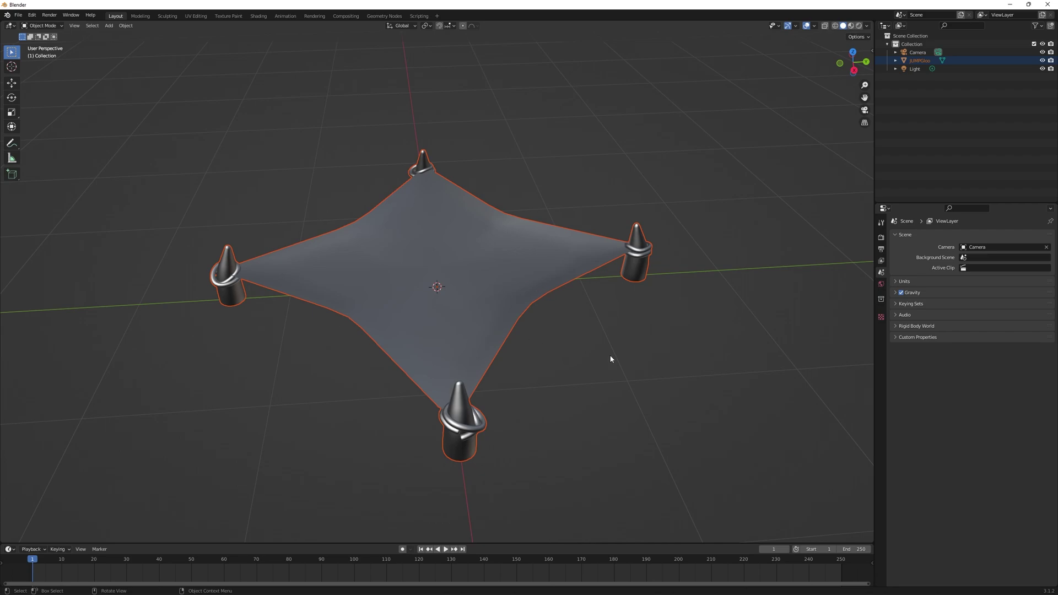
{"action": "middle_click_drag", "start_coordinate": [617, 401], "coordinate": [619, 385]}
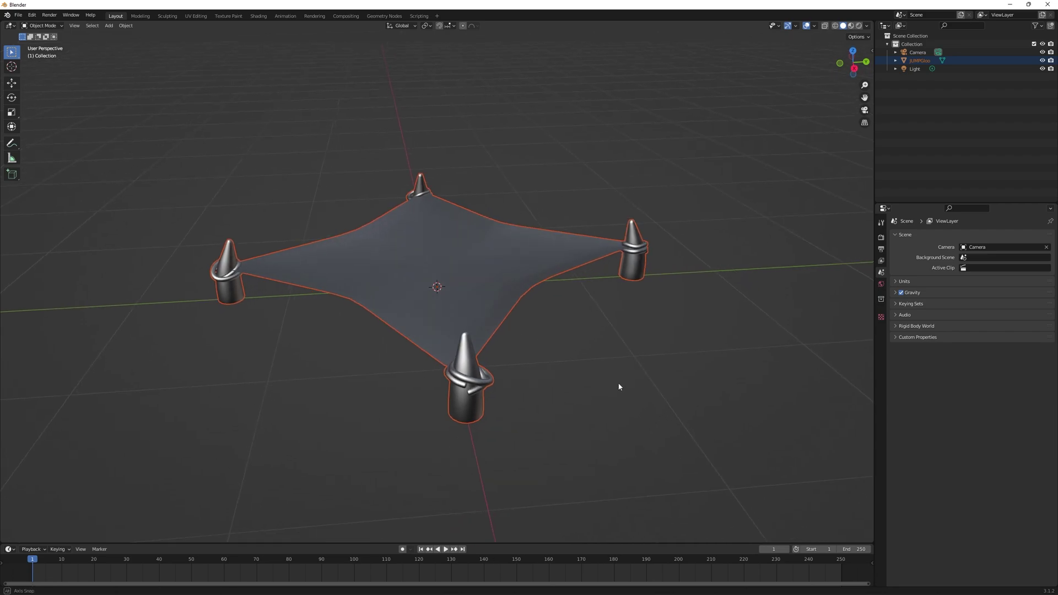
{"action": "left_click", "coordinate": [449, 245]}
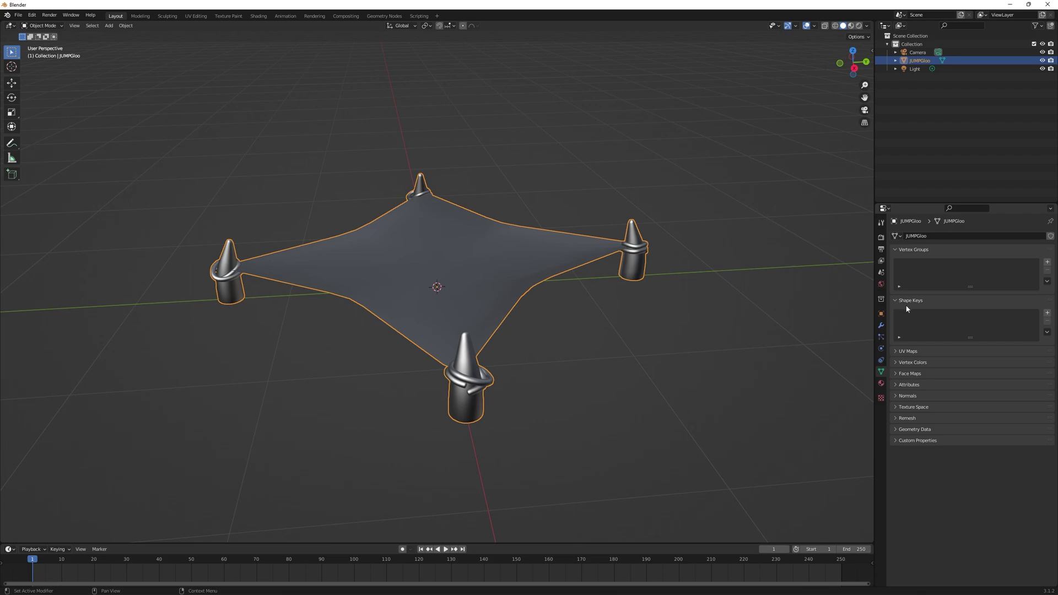
{"action": "left_click", "coordinate": [1047, 312]}
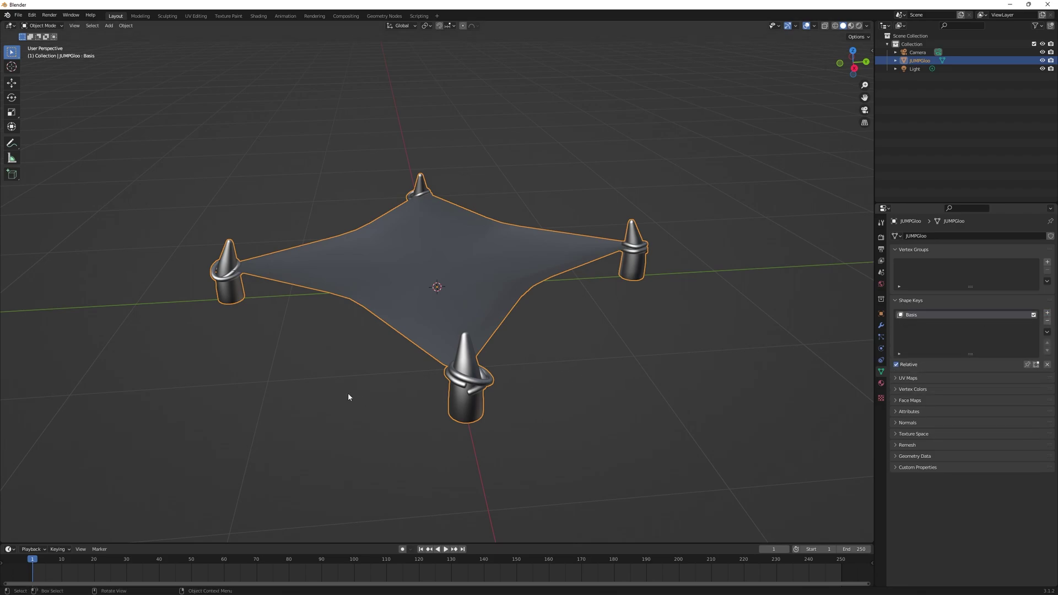
{"action": "mouse_move", "coordinate": [349, 394]}
{"action": "middle_mouse_down"}
{"action": "mouse_move", "coordinate": [330, 382]}
{"action": "mouse_move", "coordinate": [427, 362]}
{"action": "mouse_move", "coordinate": [361, 390]}
{"action": "mouse_move", "coordinate": [319, 390]}
{"action": "mouse_move", "coordinate": [349, 383]}
{"action": "middle_mouse_up"}
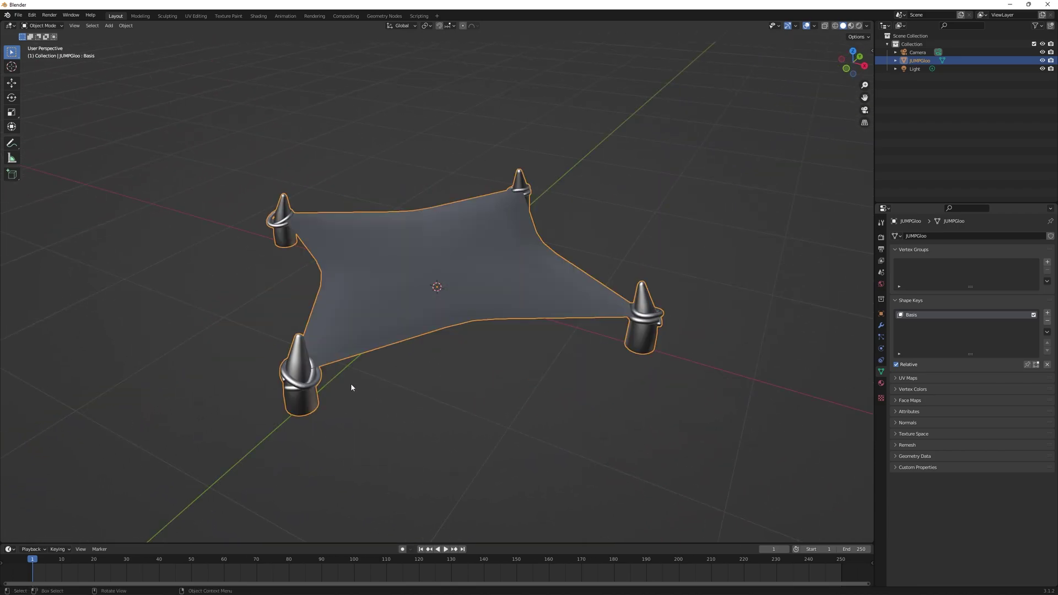
{"action": "left_click", "coordinate": [1048, 315]}
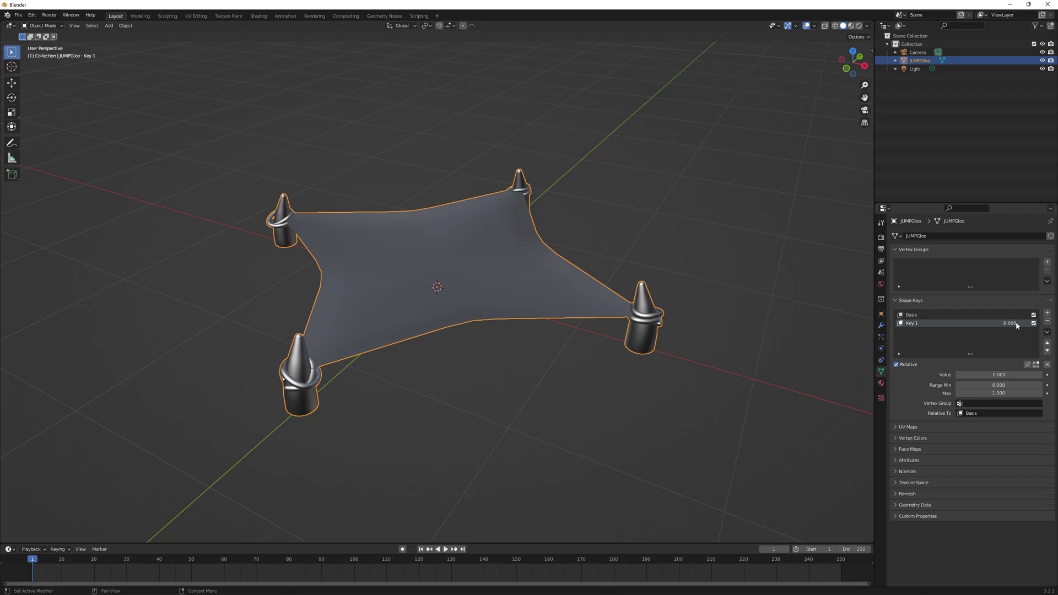
Step: Test the Key 1 shape key by raising its value to 1.000 and returning it to 0.000
{"action": "mouse_move", "coordinate": [997, 375]}
{"action": "left_mouse_down"}
{"action": "mouse_move", "coordinate": [1042, 375]}
{"action": "mouse_move", "coordinate": [959, 375]}
{"action": "mouse_move", "coordinate": [987, 375]}
{"action": "left_mouse_up"}
{"action": "left_click_drag", "start_coordinate": [960, 375], "coordinate": [1043, 375]}
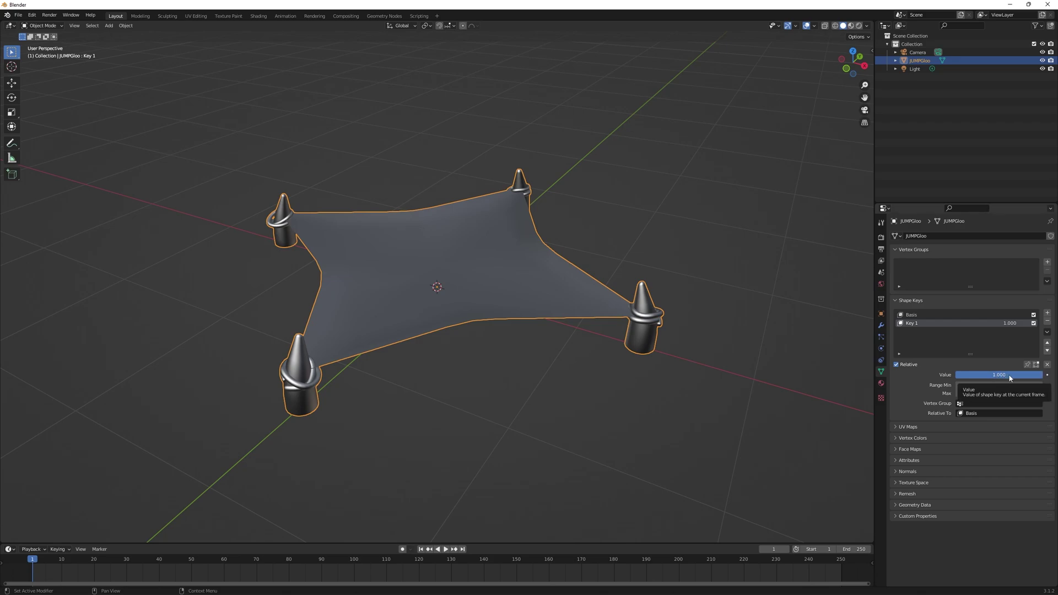
{"action": "left_click_drag", "start_coordinate": [1010, 378], "coordinate": [956, 377]}
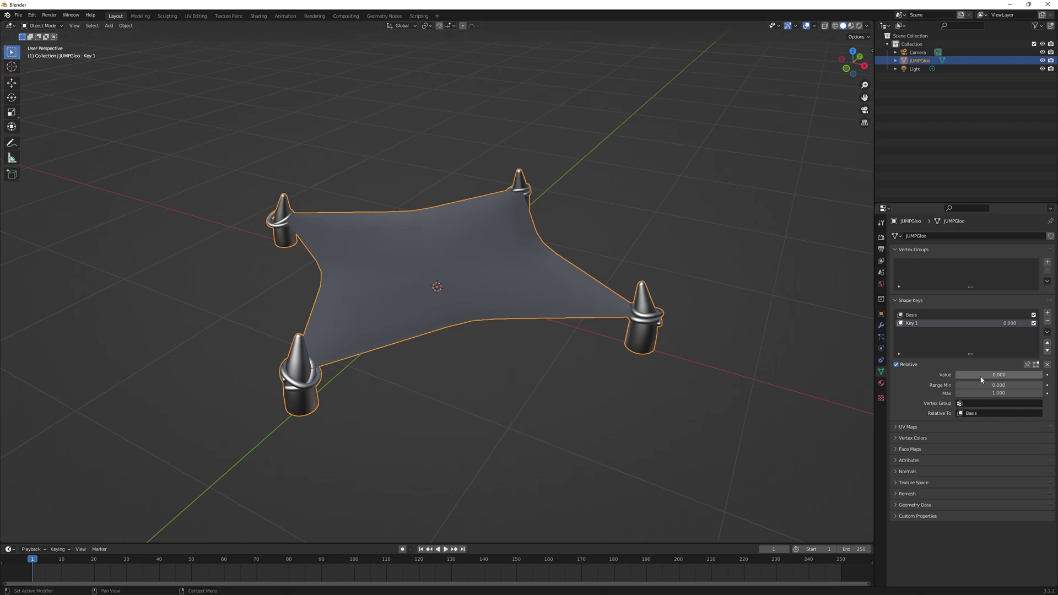
{"action": "mouse_move", "coordinate": [956, 374]}
{"action": "left_mouse_down"}
{"action": "mouse_move", "coordinate": [1042, 375]}
{"action": "mouse_move", "coordinate": [957, 375]}
{"action": "left_mouse_up"}
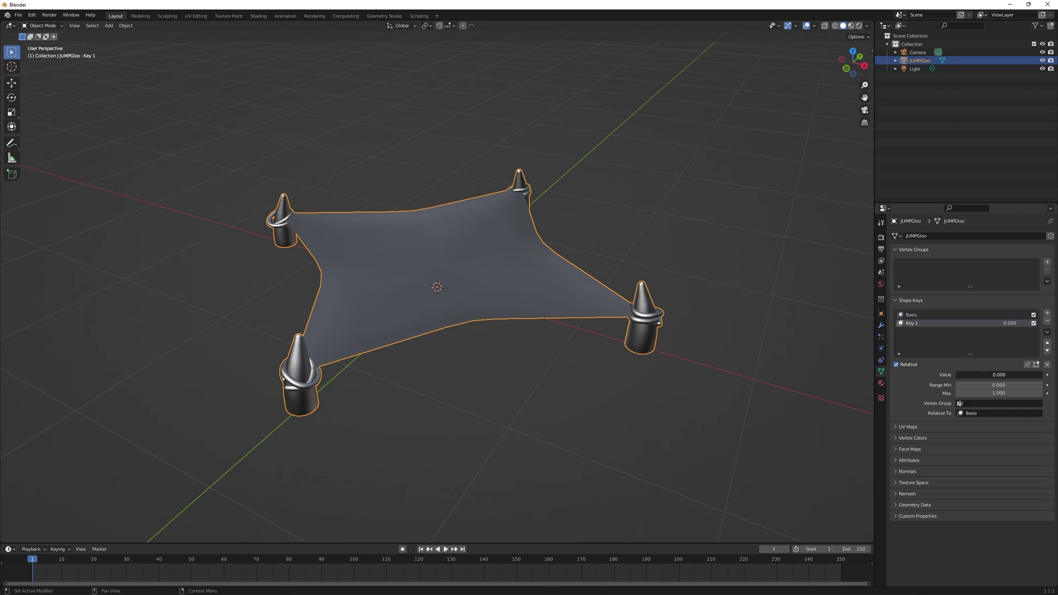
Step: Make Key 1 the active shape key and enter Edit Mode on the JUMPGloo mesh
{"action": "left_click", "coordinate": [926, 315]}
{"action": "left_click", "coordinate": [920, 323]}
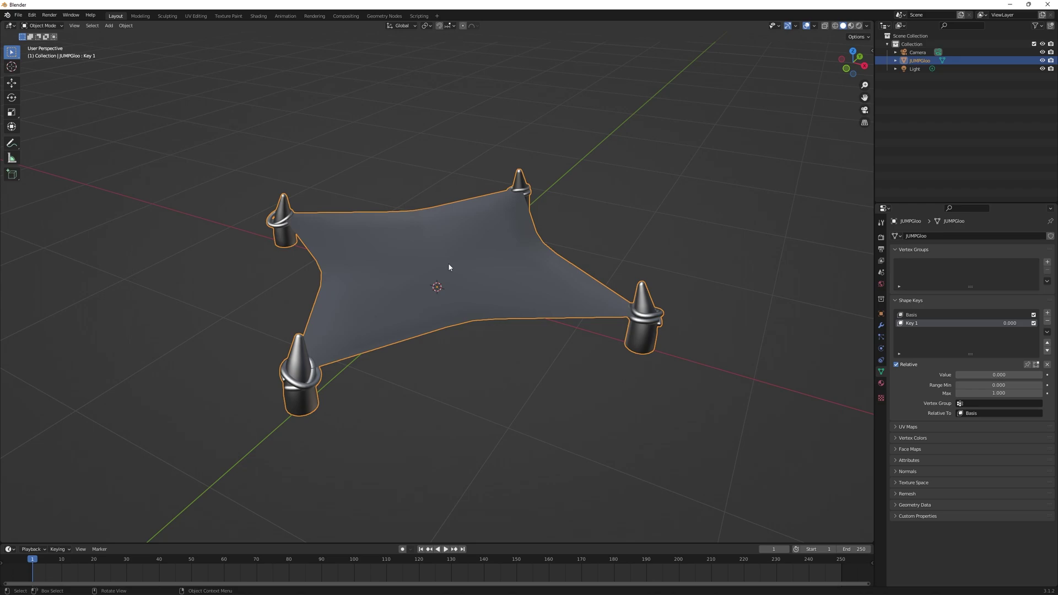
{"action": "key", "text": "Tab"}
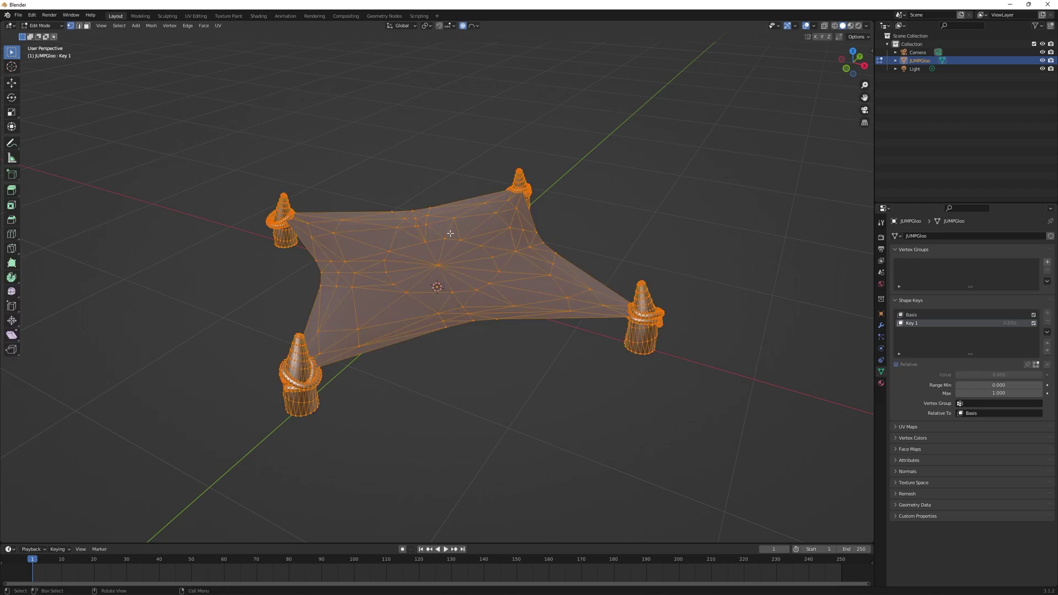
Step: Select the single vertex at the centre of the trampoline canvas and check the proportional editing falloff
{"action": "middle_click_drag", "start_coordinate": [450, 233], "coordinate": [491, 255]}
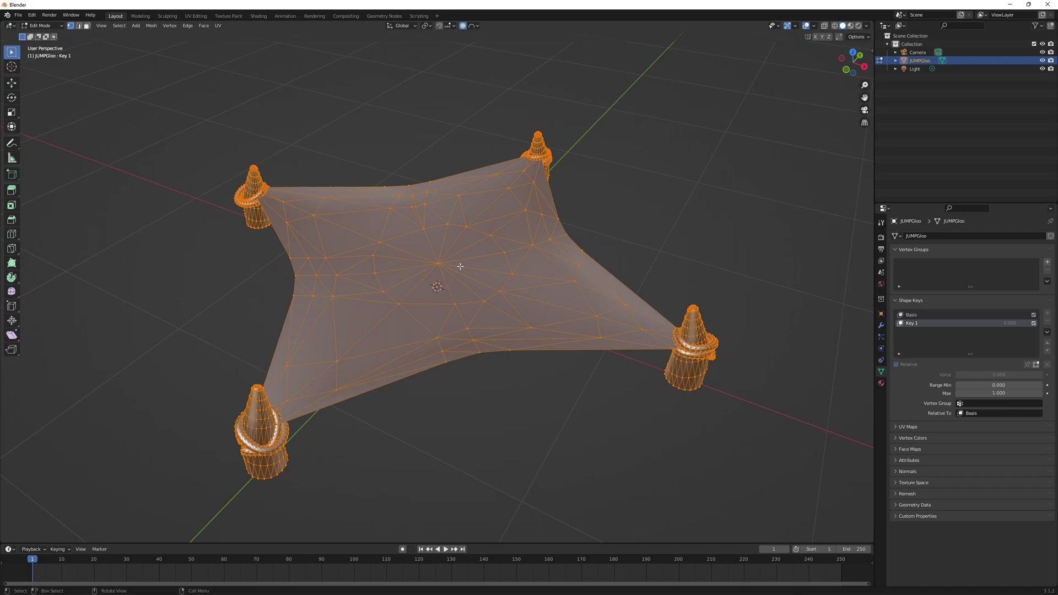
{"action": "middle_click_drag", "start_coordinate": [510, 282], "coordinate": [576, 283]}
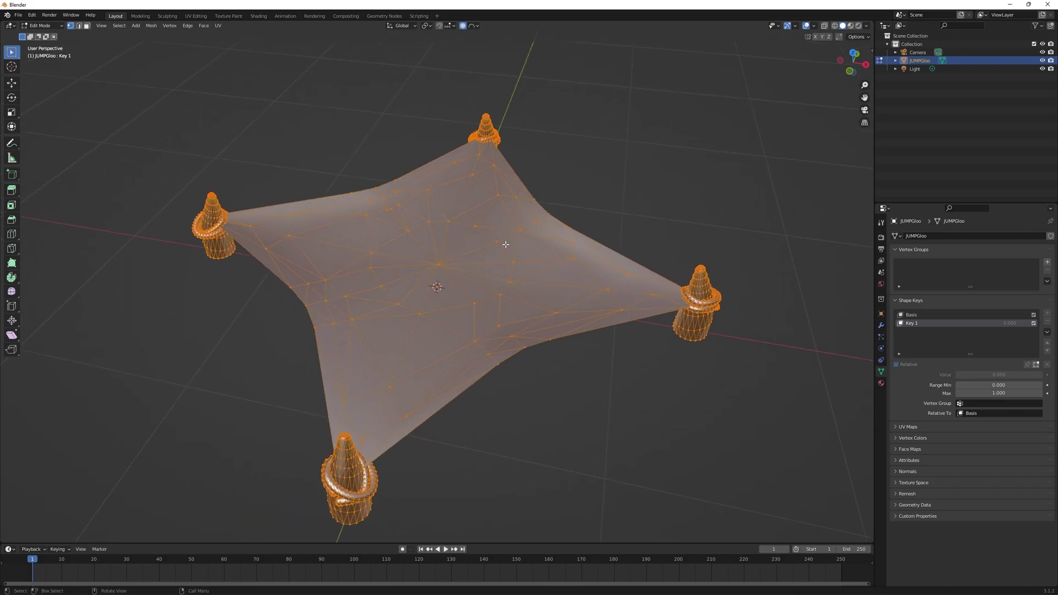
{"action": "middle_click_drag", "start_coordinate": [482, 271], "coordinate": [475, 274]}
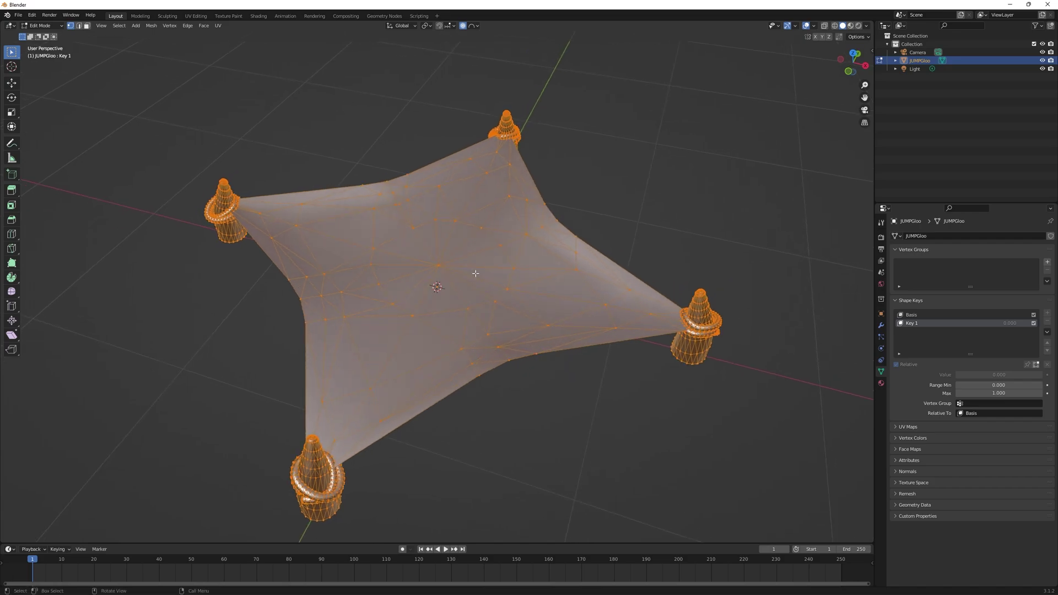
{"action": "left_click", "coordinate": [438, 265]}
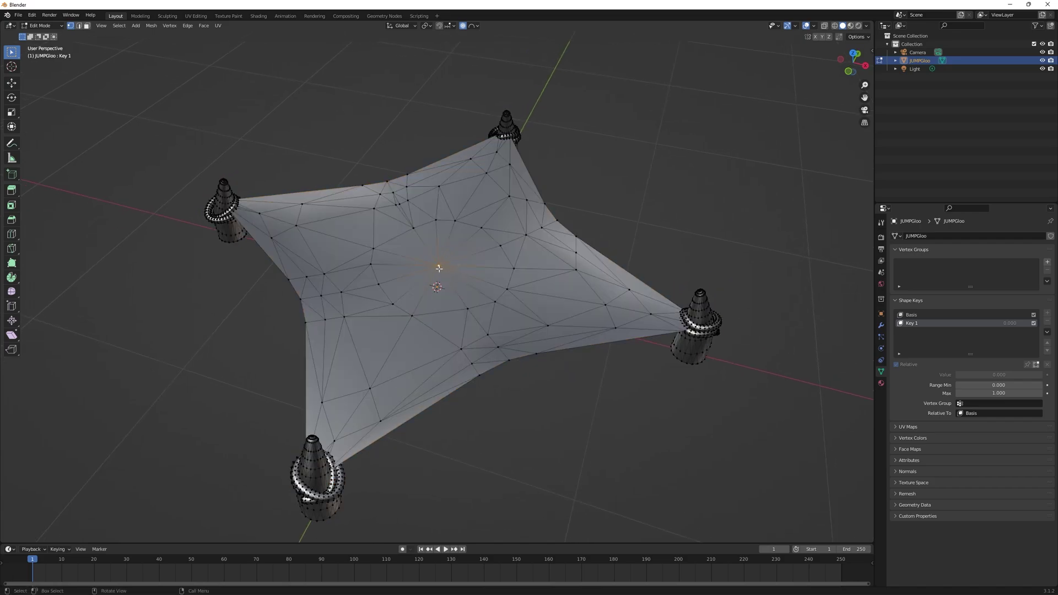
{"action": "left_click", "coordinate": [474, 26]}
{"action": "middle_click_drag", "start_coordinate": [521, 263], "coordinate": [467, 264]}
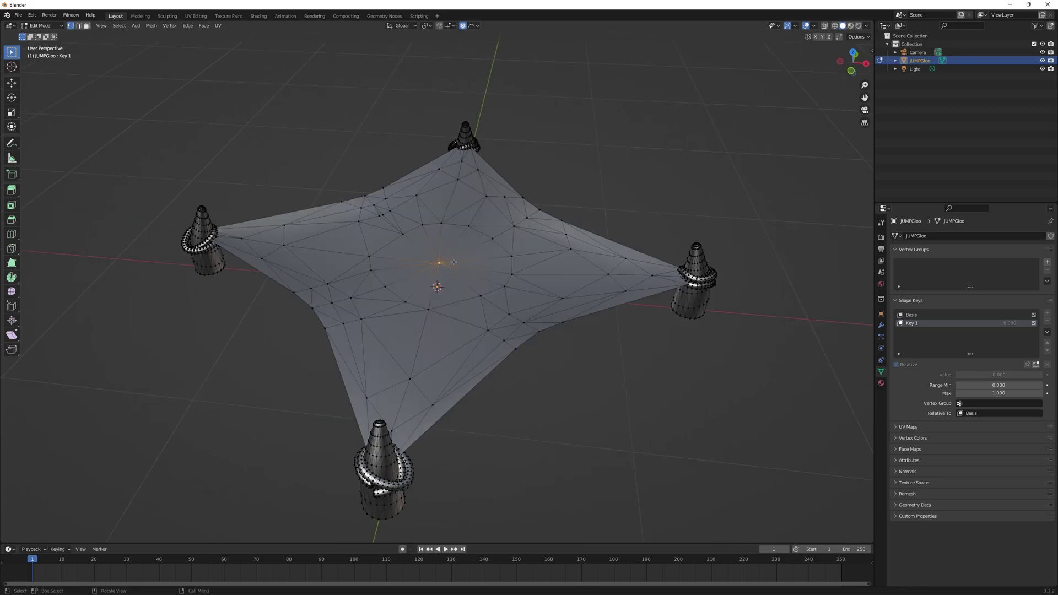
Step: Move the centre vertex down about 0.18 m along global Z with a proportional editing size of 1 m, so the canvas sags in Key 1
{"action": "key", "text": "g"}
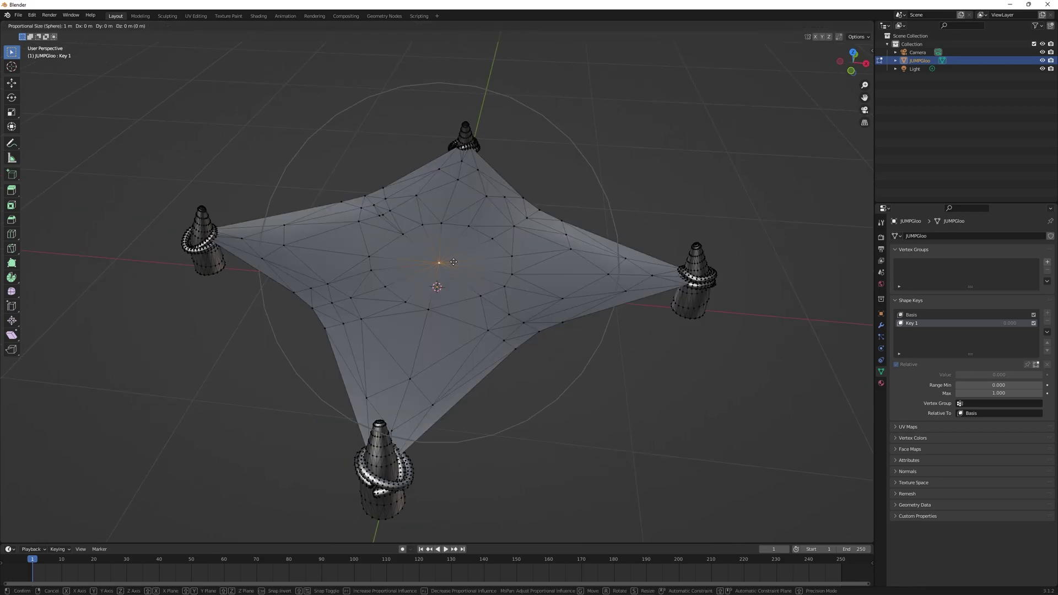
{"action": "key", "text": "z"}
{"action": "scroll", "coordinate": [461, 237], "scroll_direction": "up", "scroll_amount": 6}
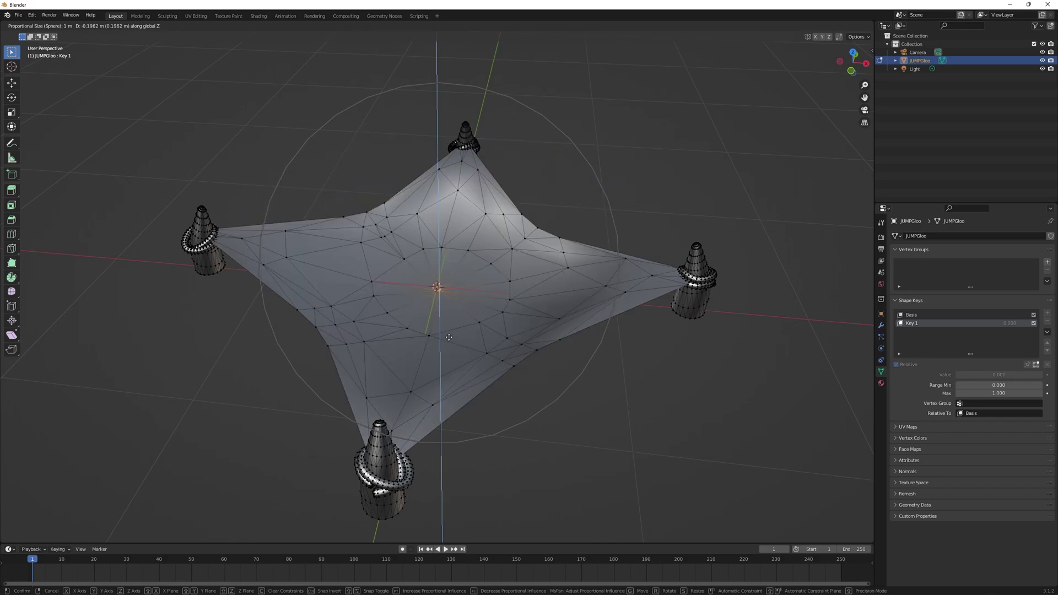
{"action": "scroll", "coordinate": [463, 215], "scroll_direction": "up", "scroll_amount": 11}
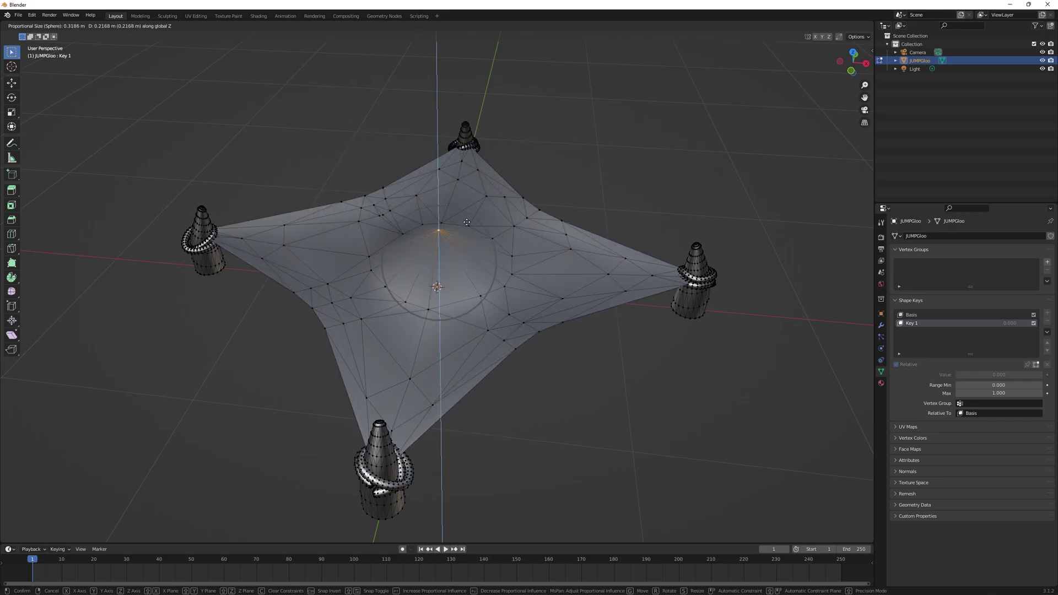
{"action": "scroll", "coordinate": [447, 226], "scroll_direction": "up", "scroll_amount": 10}
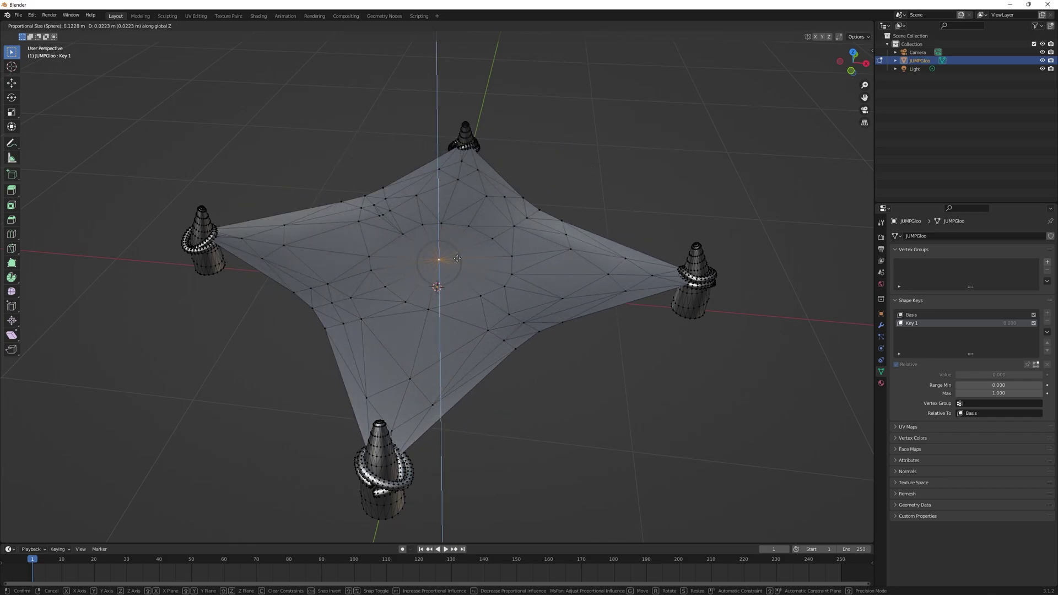
{"action": "scroll", "coordinate": [453, 252], "scroll_direction": "up", "scroll_amount": 3}
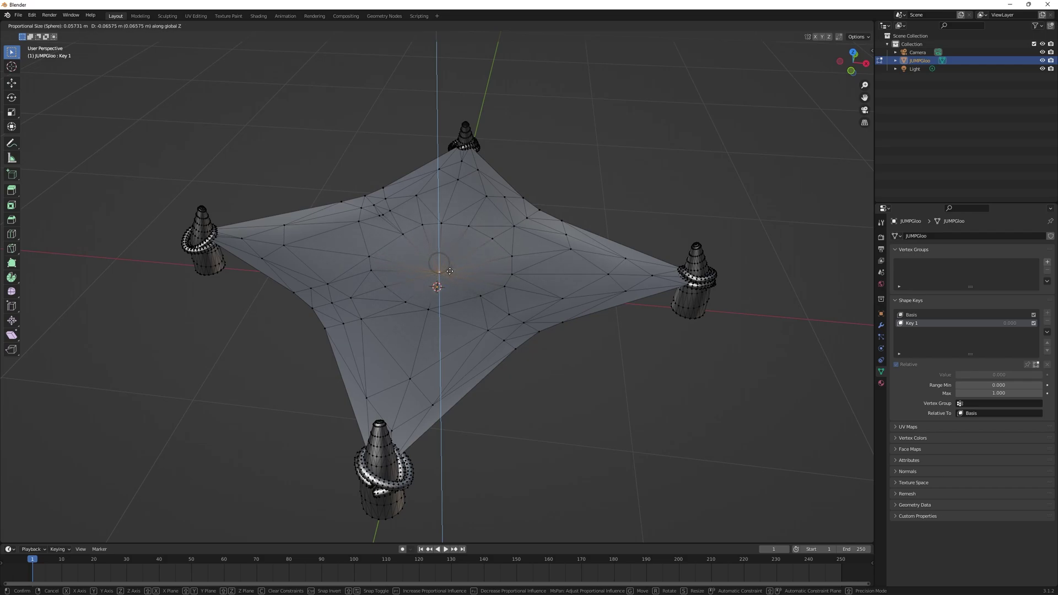
{"action": "scroll", "coordinate": [450, 274], "scroll_direction": "up", "scroll_amount": 1}
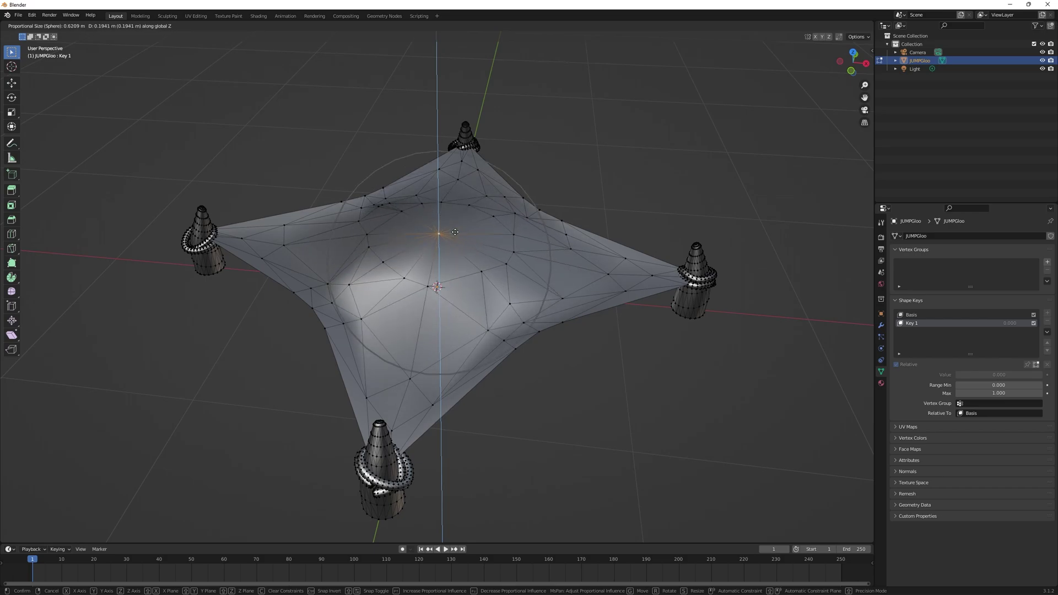
{"action": "scroll", "coordinate": [468, 259], "scroll_direction": "down", "scroll_amount": 4}
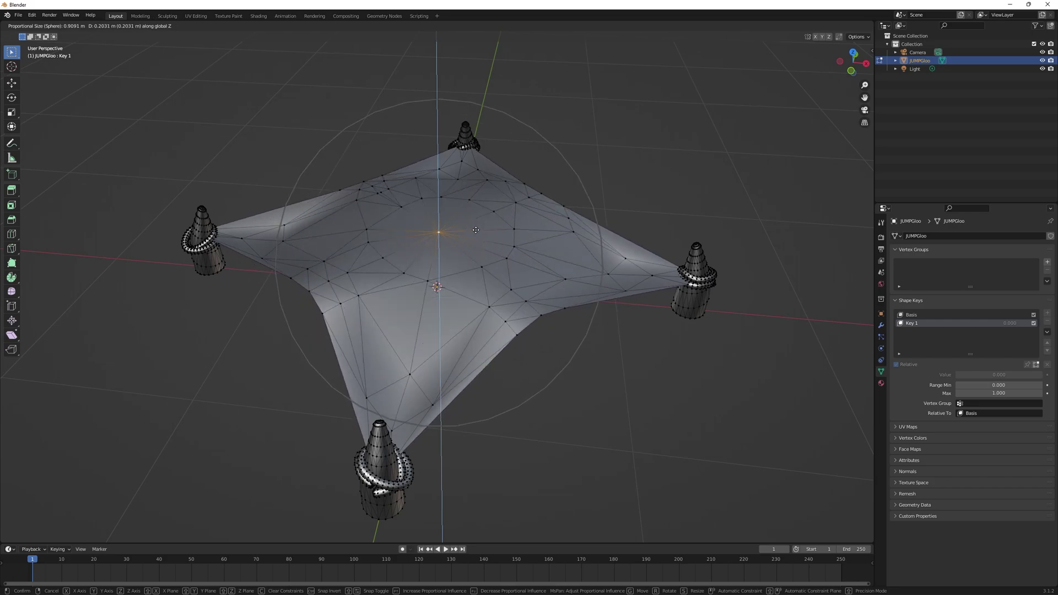
{"action": "scroll", "coordinate": [468, 251], "scroll_direction": "down", "scroll_amount": 6}
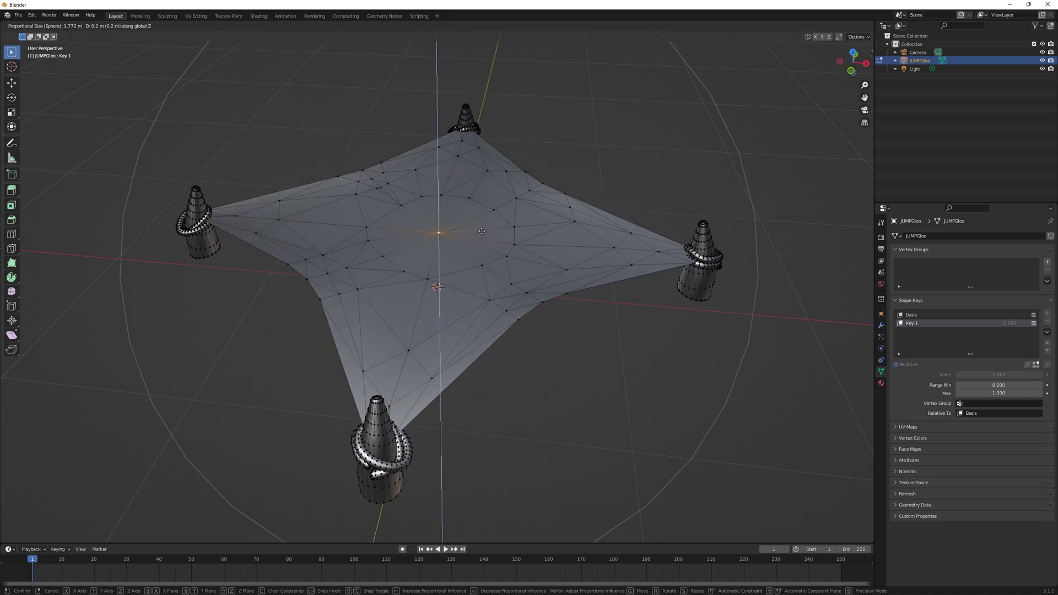
{"action": "scroll", "coordinate": [471, 259], "scroll_direction": "up", "scroll_amount": 2}
{"action": "scroll", "coordinate": [471, 254], "scroll_direction": "up", "scroll_amount": 5}
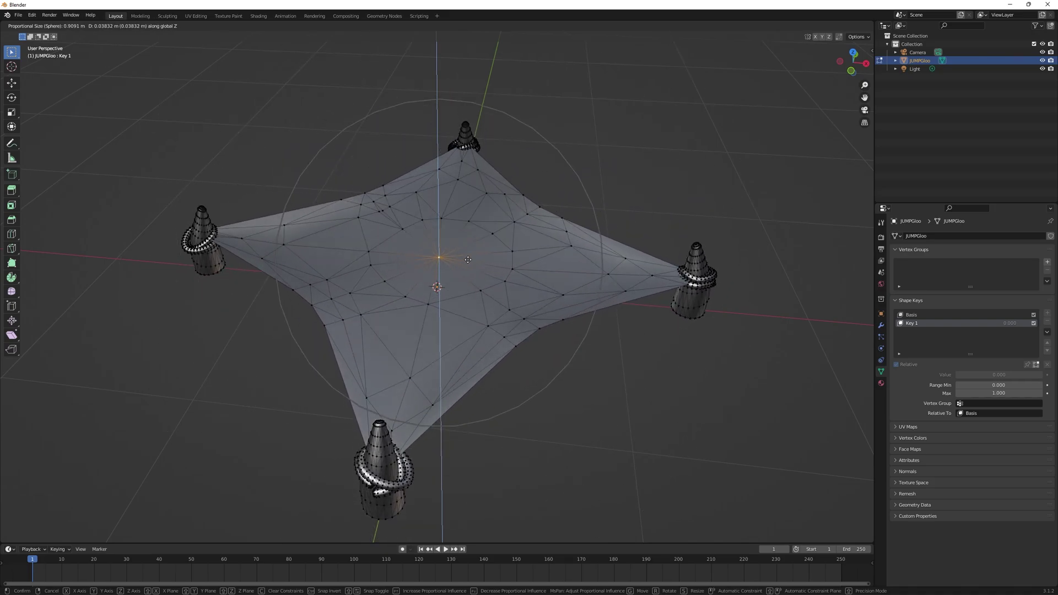
{"action": "scroll", "coordinate": [476, 267], "scroll_direction": "down", "scroll_amount": 1}
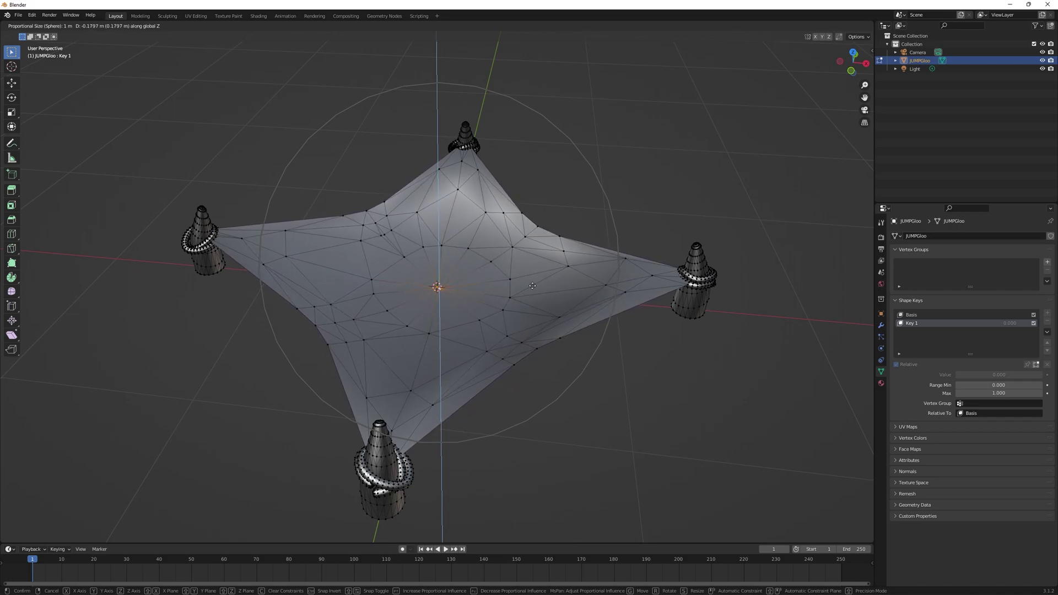
{"action": "left_click", "coordinate": [531, 285]}
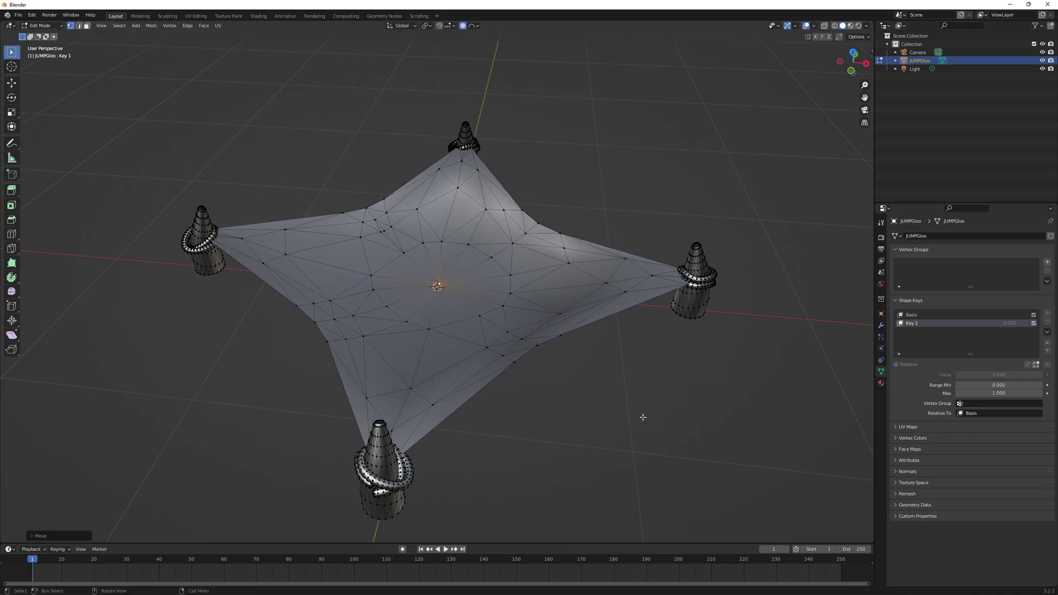
Step: Compare the undeformed trampoline with the sagging Key 1 shape by switching between Edit Mode and Object Mode, finishing in Object Mode
{"action": "middle_click_drag", "start_coordinate": [640, 419], "coordinate": [596, 397]}
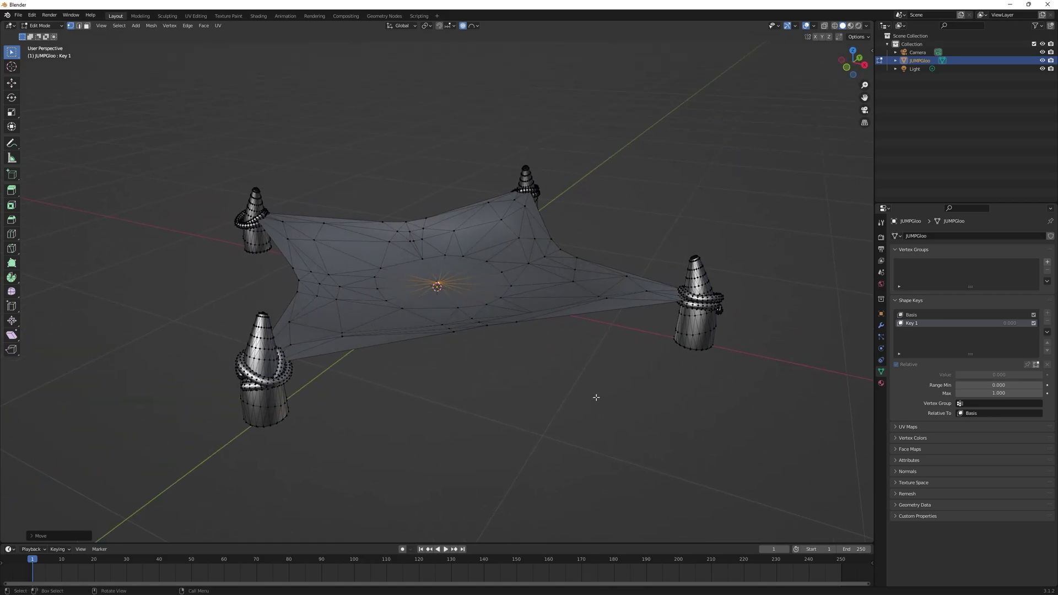
{"action": "middle_click_drag", "start_coordinate": [496, 380], "coordinate": [550, 389]}
{"action": "middle_click_drag", "start_coordinate": [676, 385], "coordinate": [602, 350]}
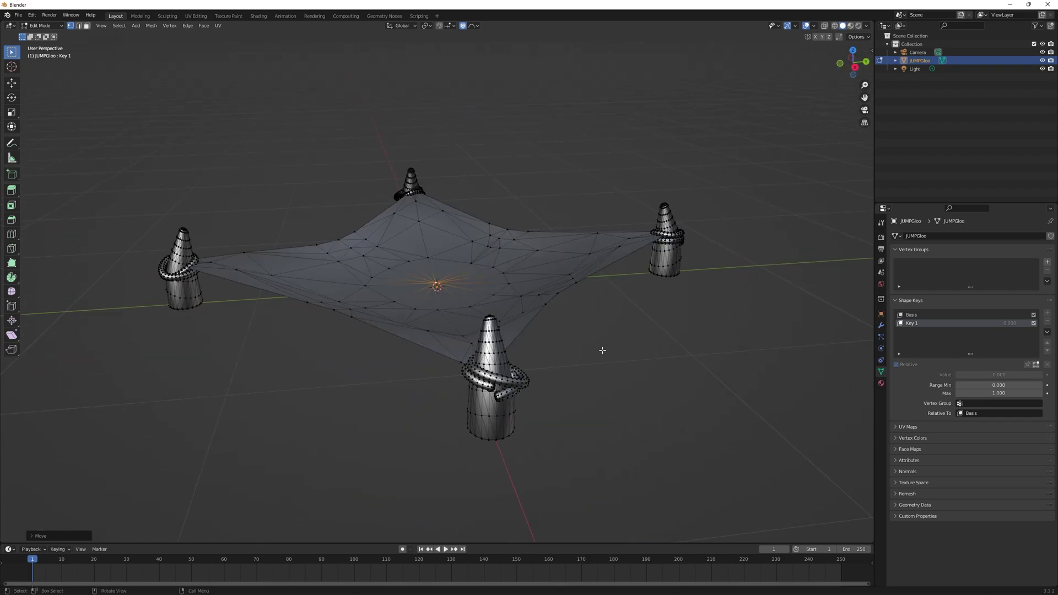
{"action": "key", "text": "Tab"}
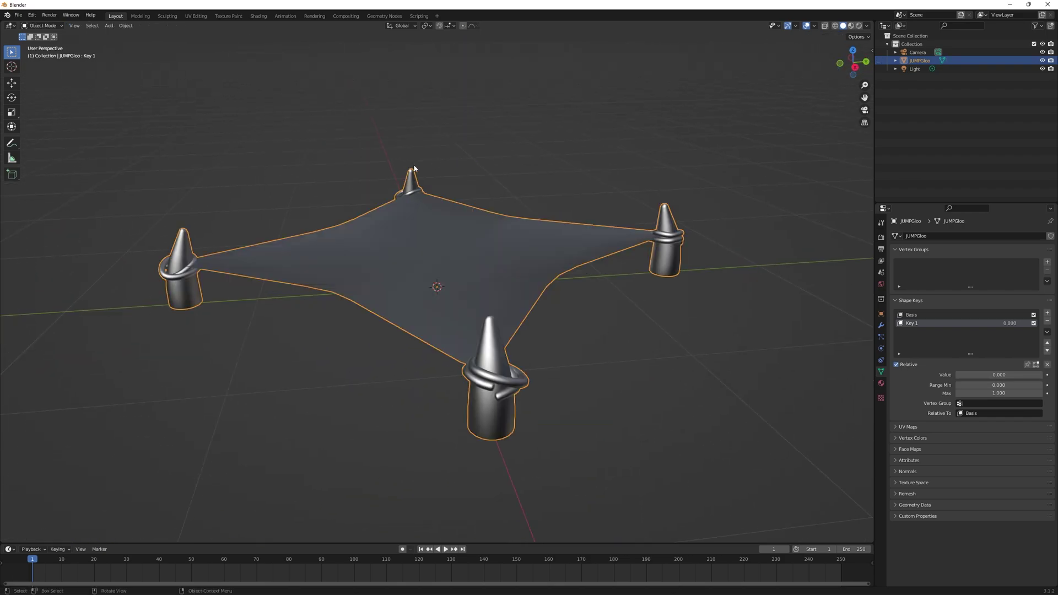
{"action": "middle_click_drag", "start_coordinate": [671, 318], "coordinate": [672, 308]}
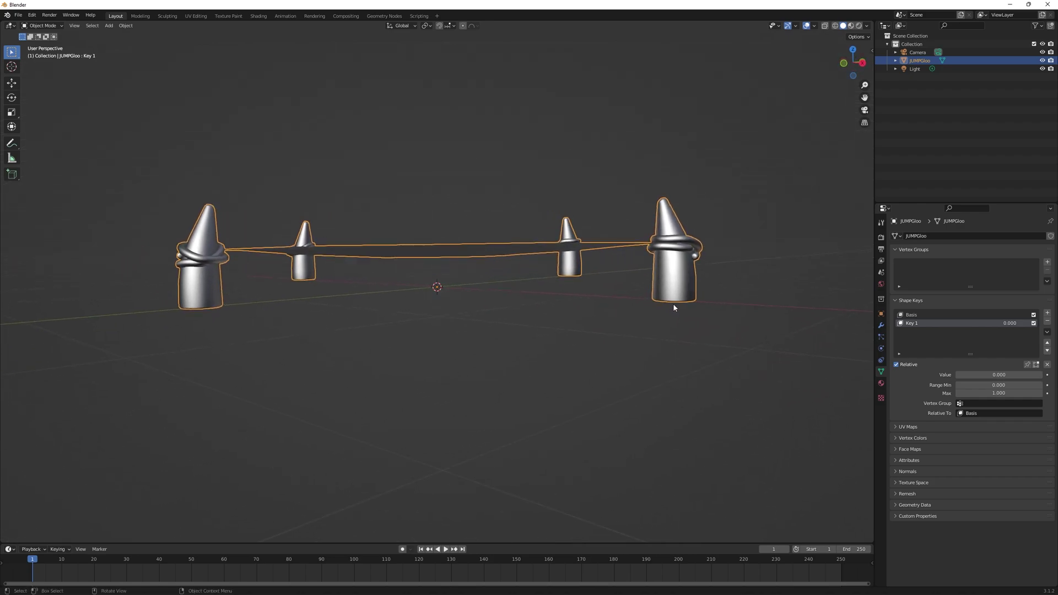
{"action": "key", "text": "Tab"}
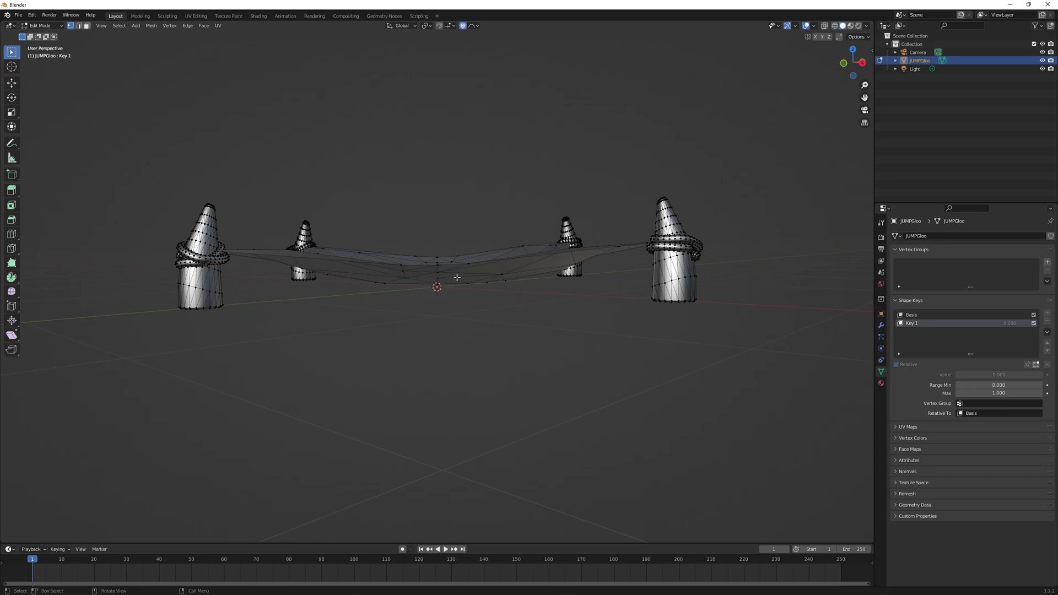
{"action": "key", "text": "Tab"}
{"action": "key", "text": "Tab"}
{"action": "key", "text": "Tab"}
{"action": "middle_click_drag", "start_coordinate": [526, 303], "coordinate": [638, 324]}
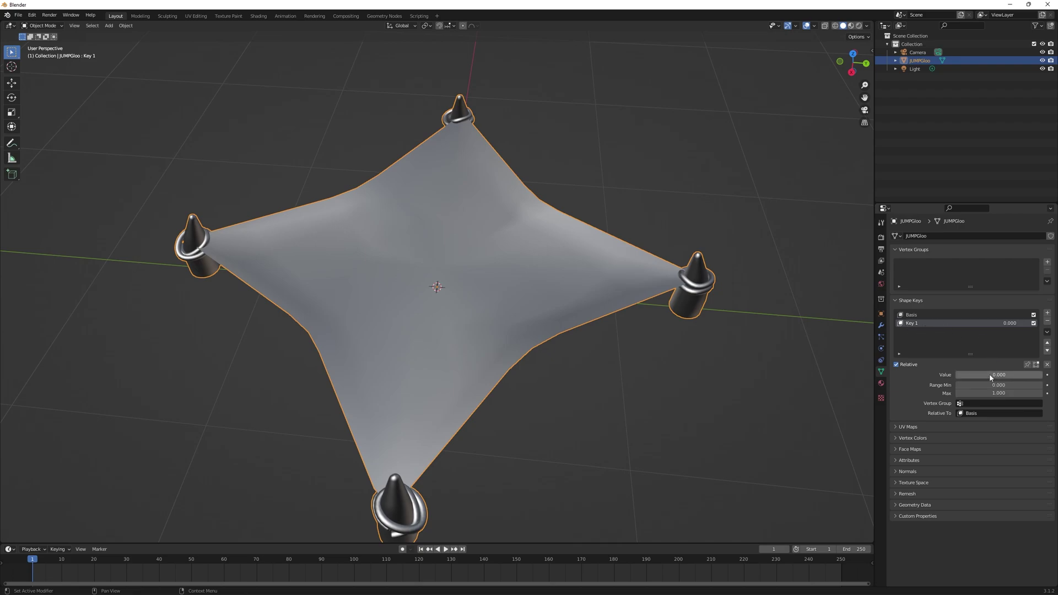
Step: Preview the canvas sag by raising the Key 1 value to 1.000, and reset the value to 0.000
{"action": "middle_click_drag", "start_coordinate": [759, 399], "coordinate": [777, 373]}
{"action": "left_click_drag", "start_coordinate": [992, 375], "coordinate": [965, 375]}
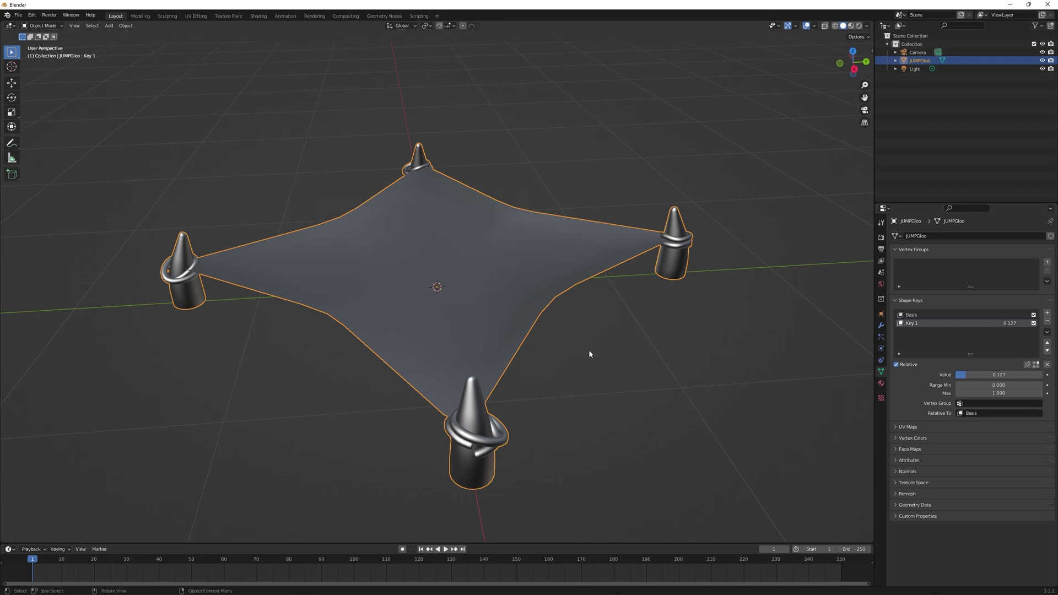
{"action": "middle_click_drag", "start_coordinate": [589, 349], "coordinate": [582, 349]}
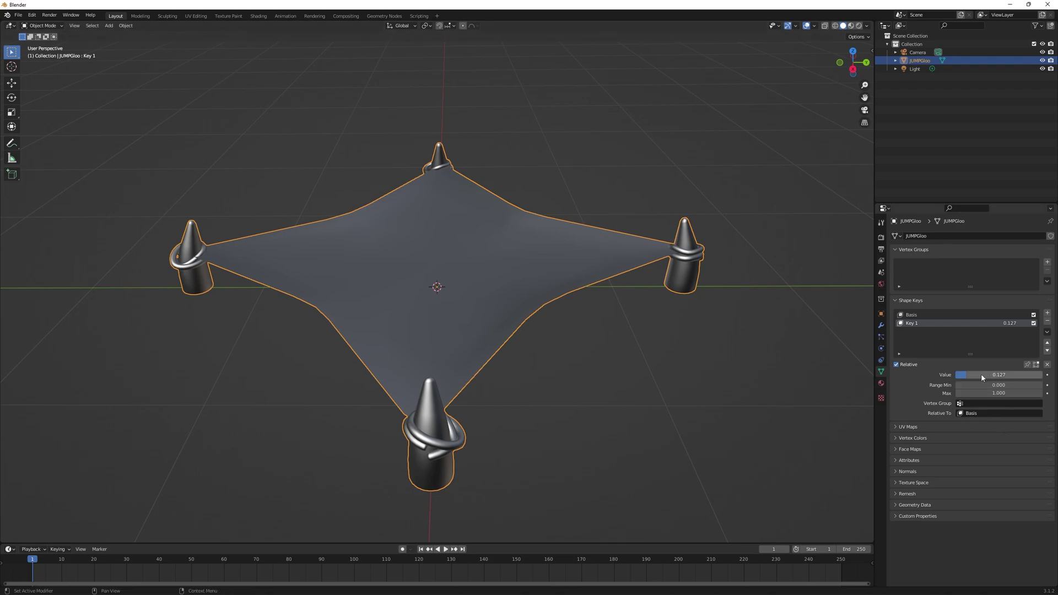
{"action": "left_click_drag", "start_coordinate": [969, 375], "coordinate": [1043, 375]}
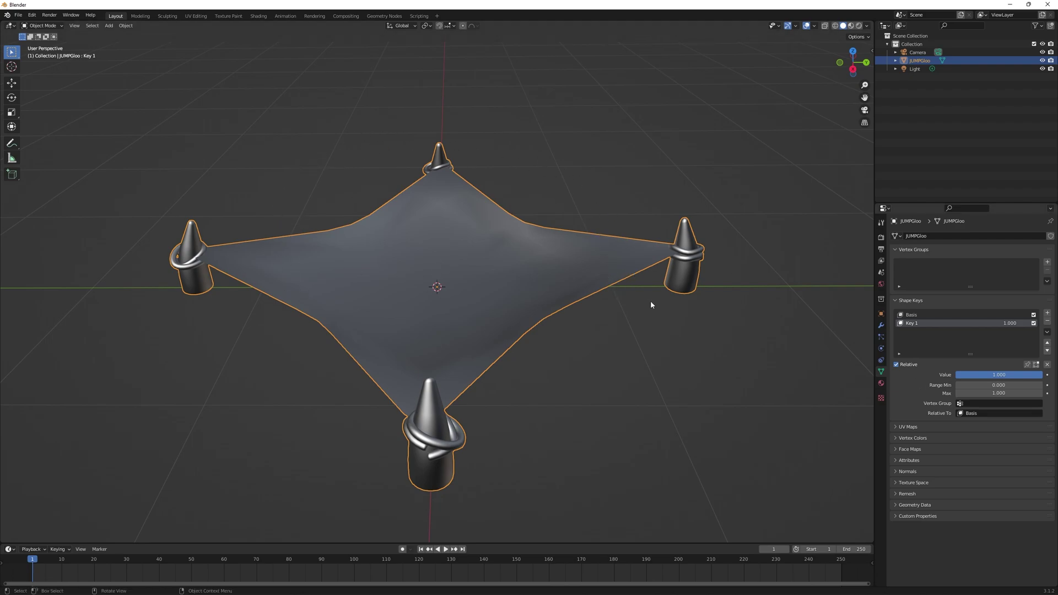
{"action": "left_click_drag", "start_coordinate": [999, 375], "coordinate": [1042, 375]}
{"action": "key", "text": "BackSpace"}
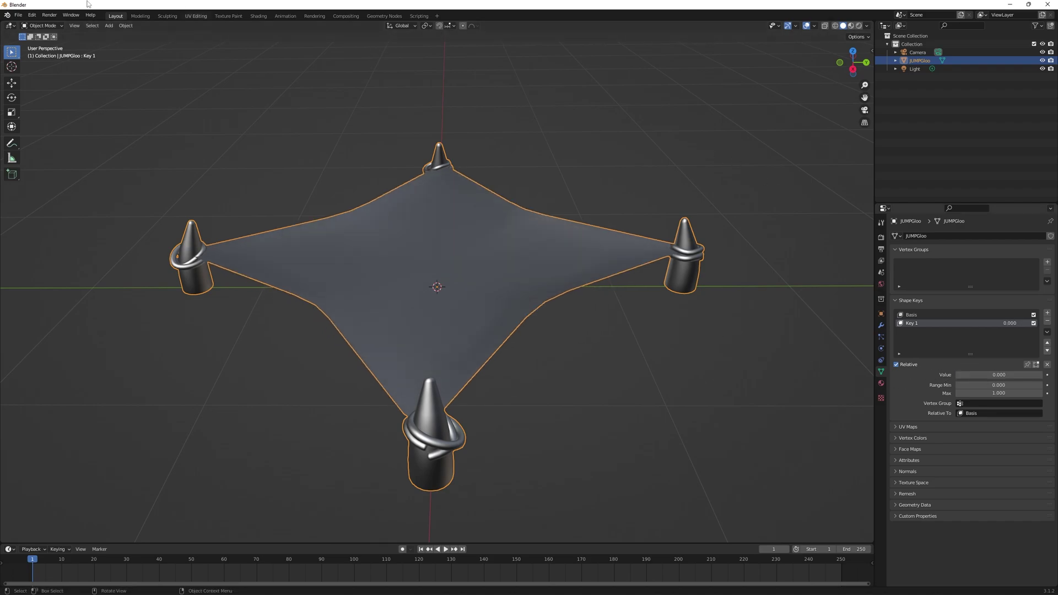
Step: Export the scene as FBX with only the Mesh object type, overwriting trampoline.fbx on the Desktop
{"action": "left_click", "coordinate": [21, 20]}
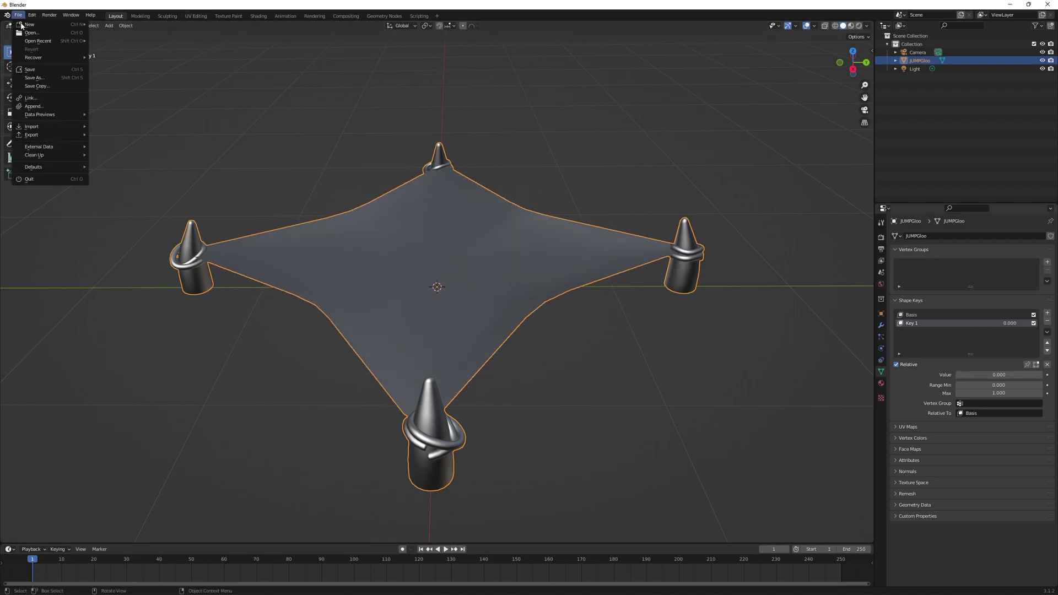
{"action": "mouse_move", "coordinate": [51, 134]}
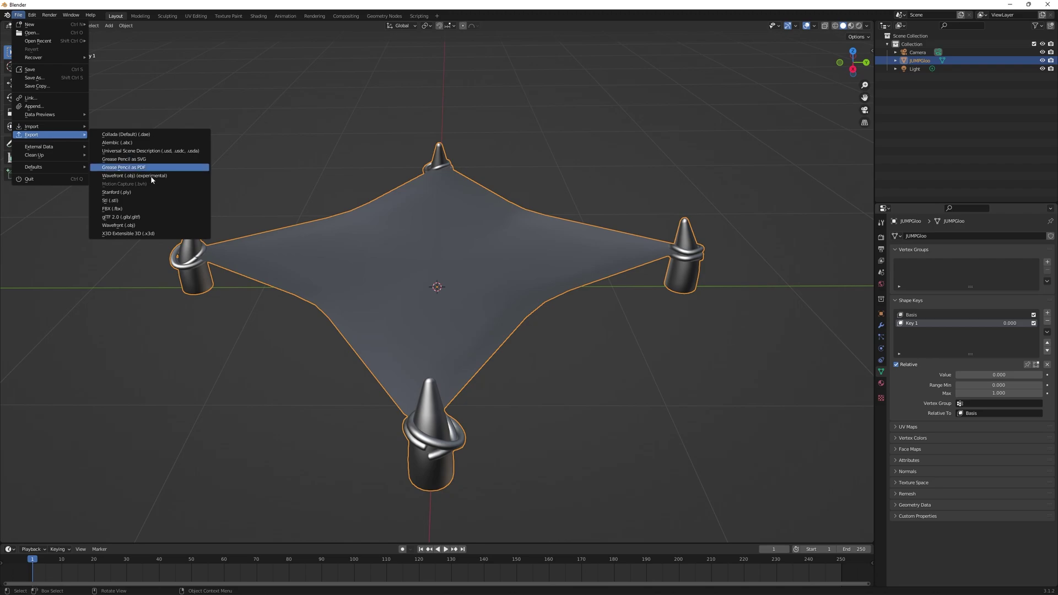
{"action": "left_click", "coordinate": [137, 209]}
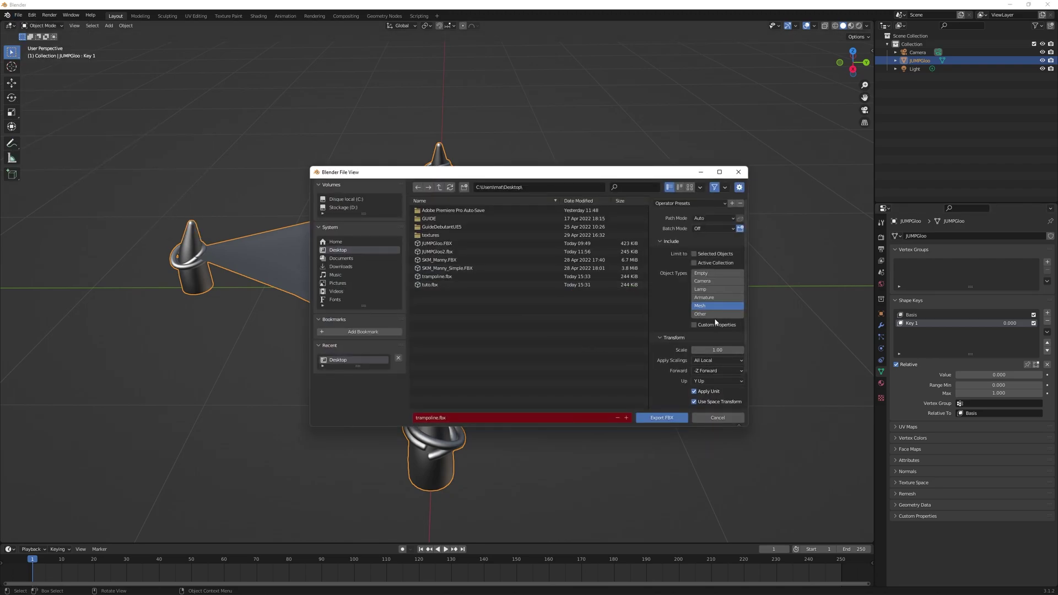
{"action": "left_click", "coordinate": [708, 273]}
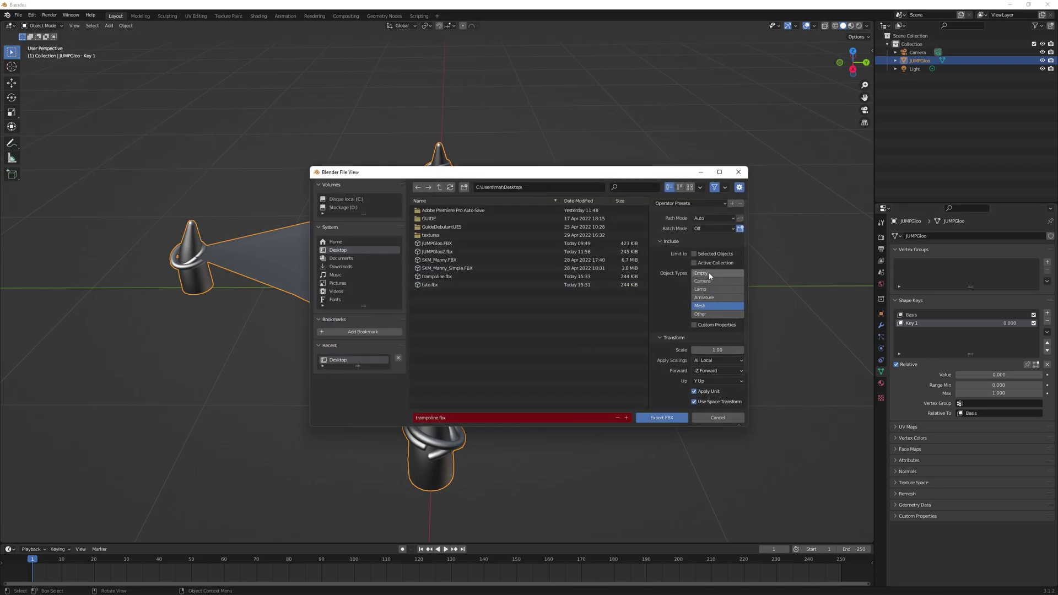
{"action": "left_click", "coordinate": [709, 307]}
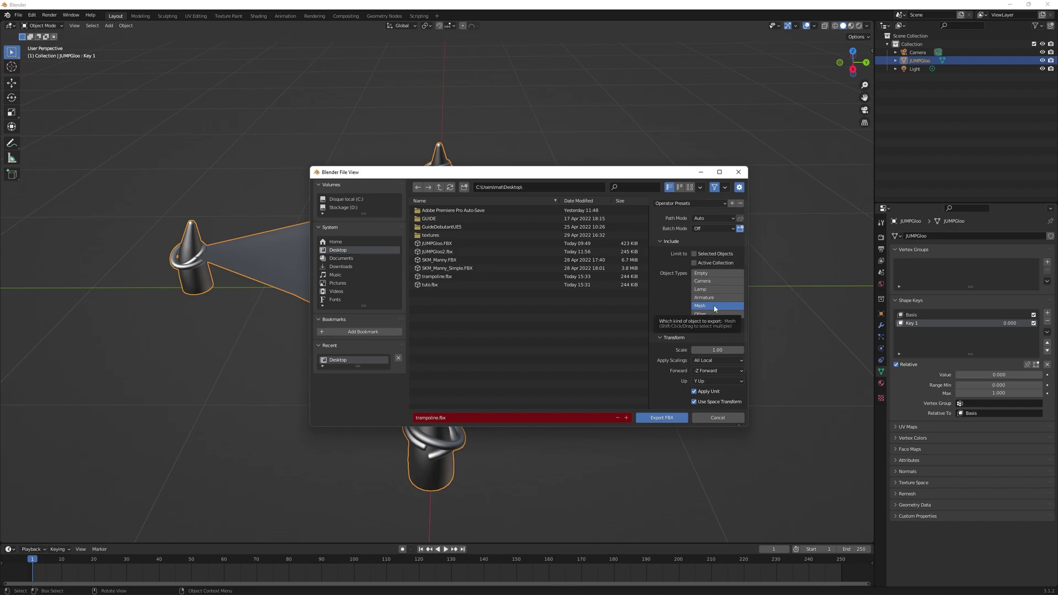
{"action": "left_click", "coordinate": [460, 279]}
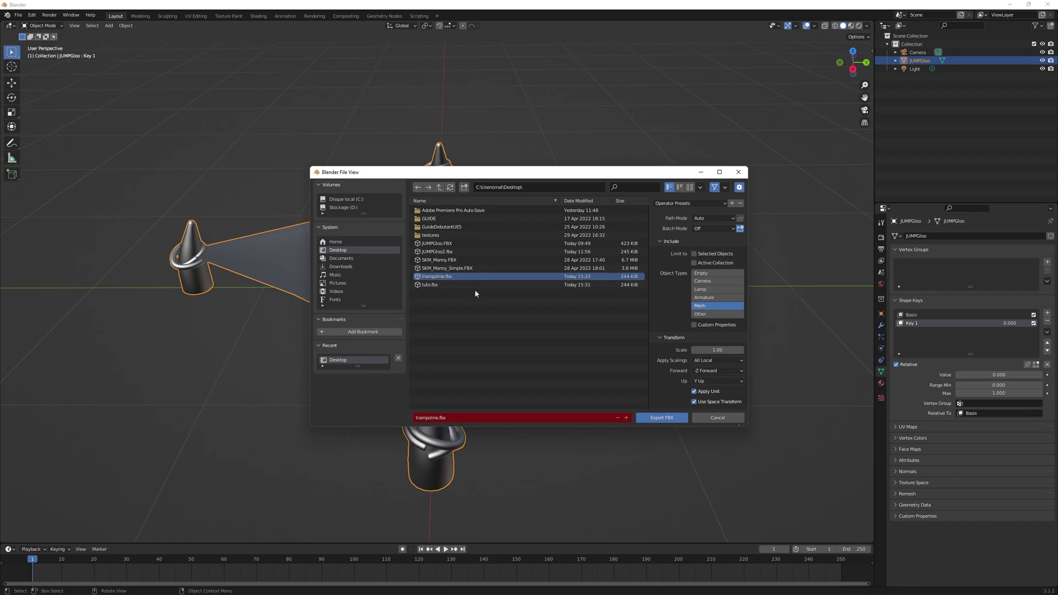
{"action": "left_click", "coordinate": [662, 418]}
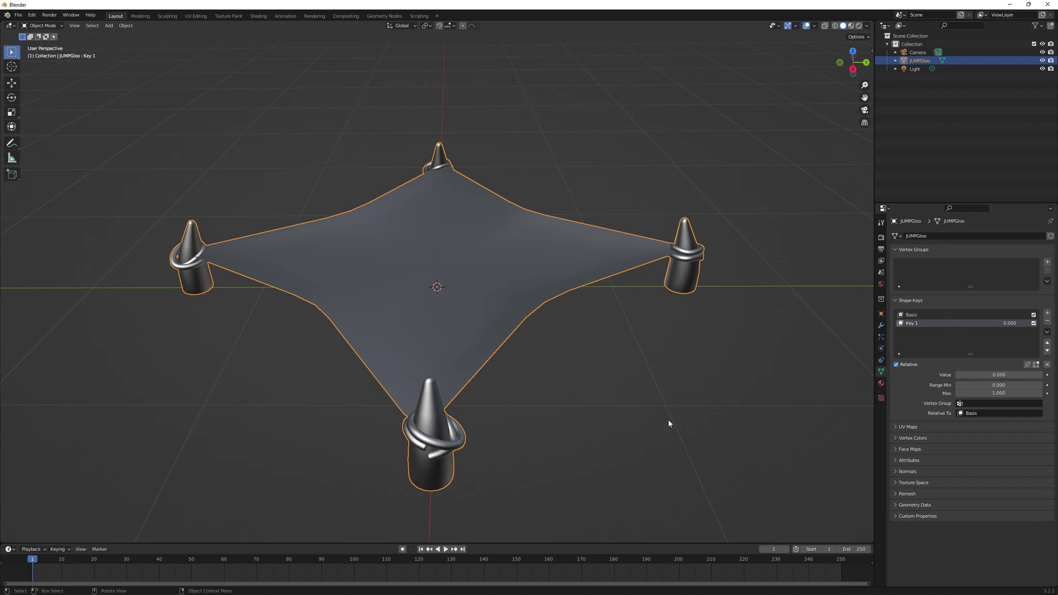
Step: Switch to Unreal Engine and import trampoline.fbx from the Desktop into the JumpGLoo folder as a Skeletal Mesh, dismissing the message log
{"action": "left_click", "coordinate": [1012, 8]}
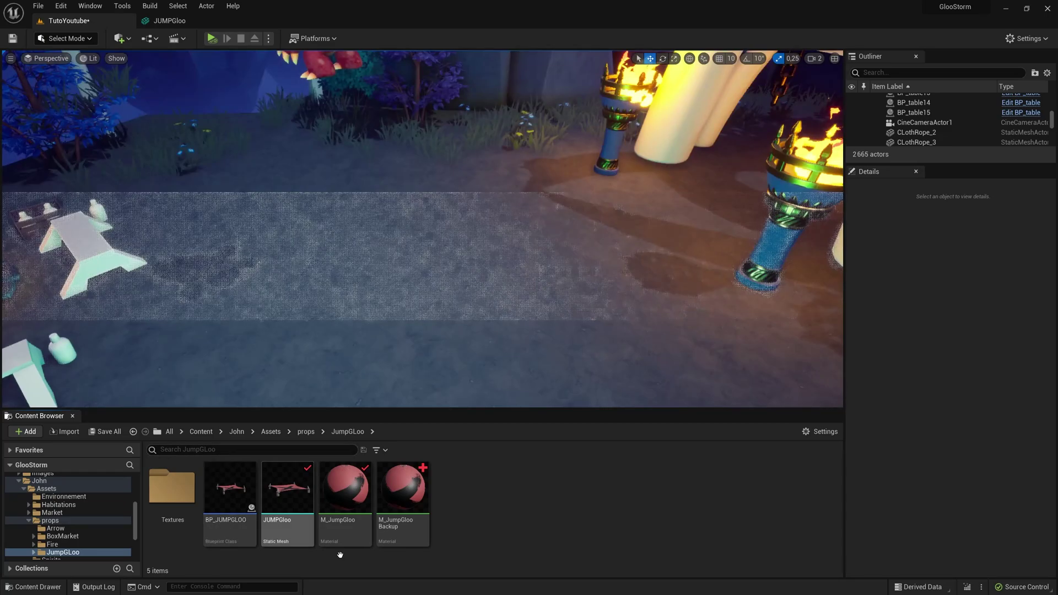
{"action": "left_click", "coordinate": [57, 432]}
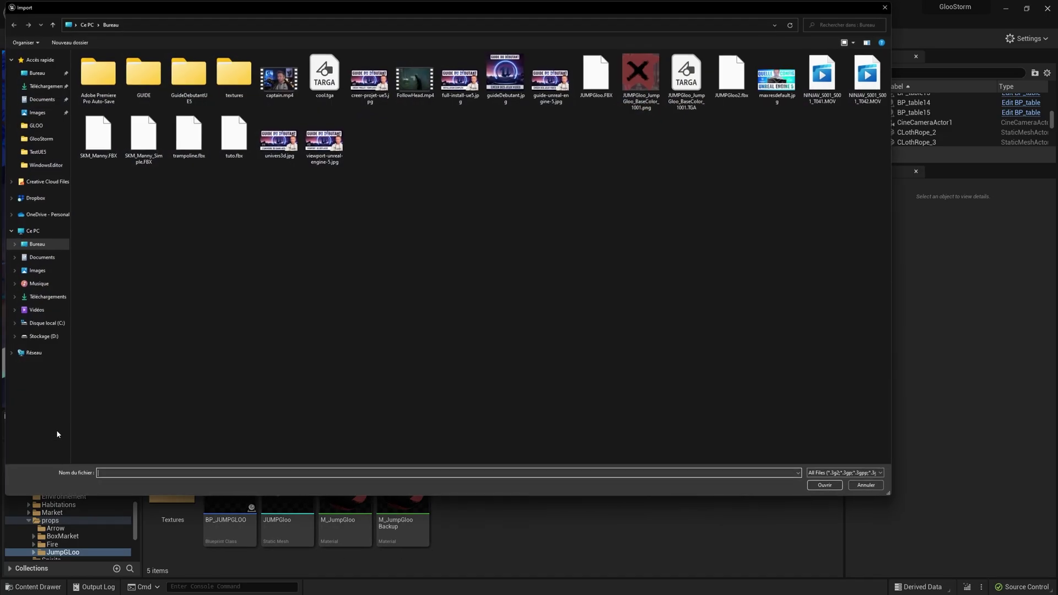
{"action": "double_click", "coordinate": [188, 139]}
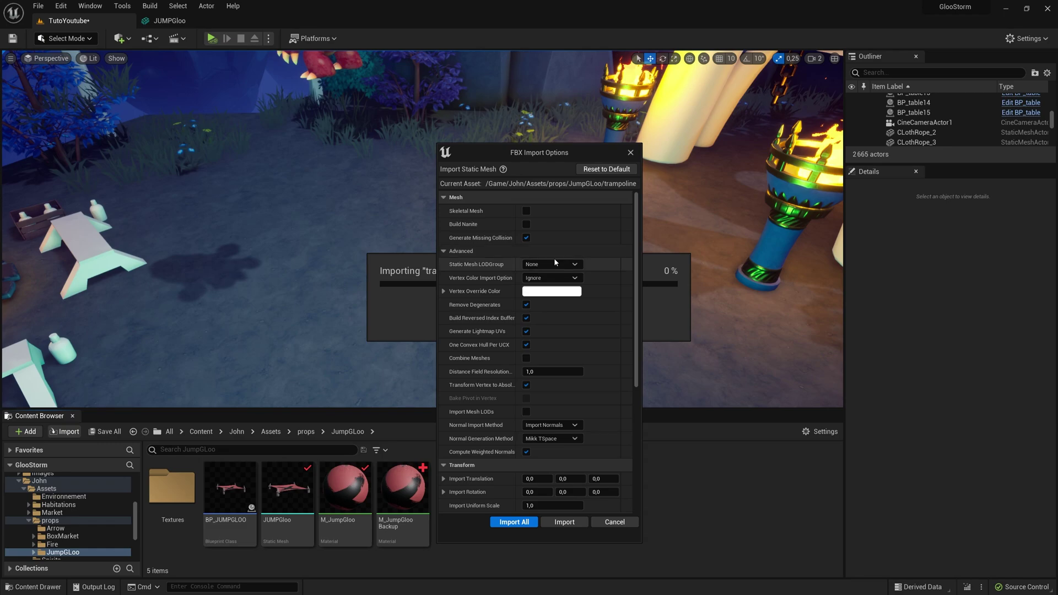
{"action": "left_click", "coordinate": [526, 212]}
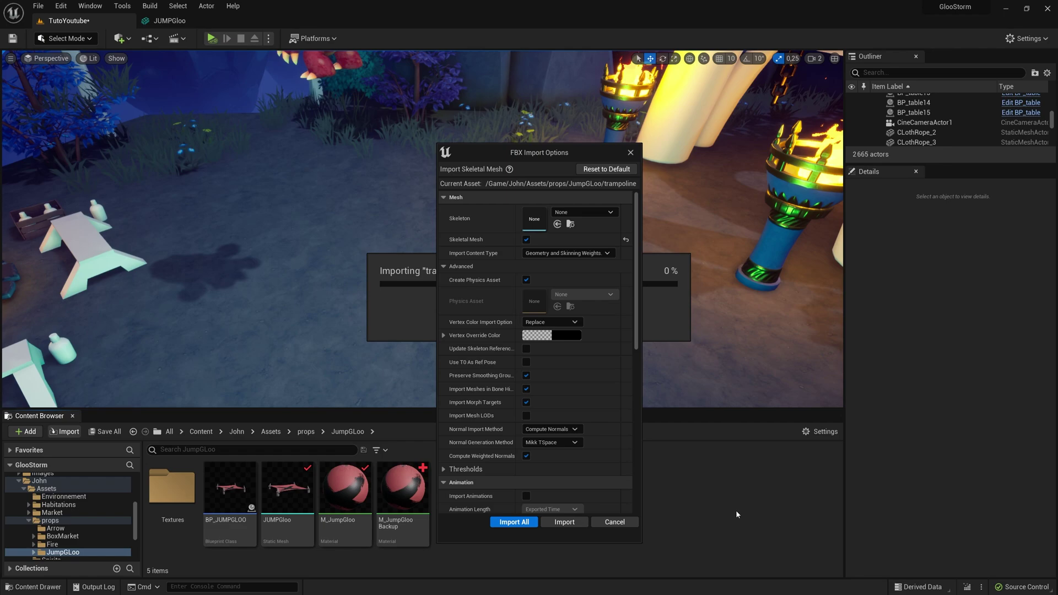
{"action": "left_click", "coordinate": [562, 522]}
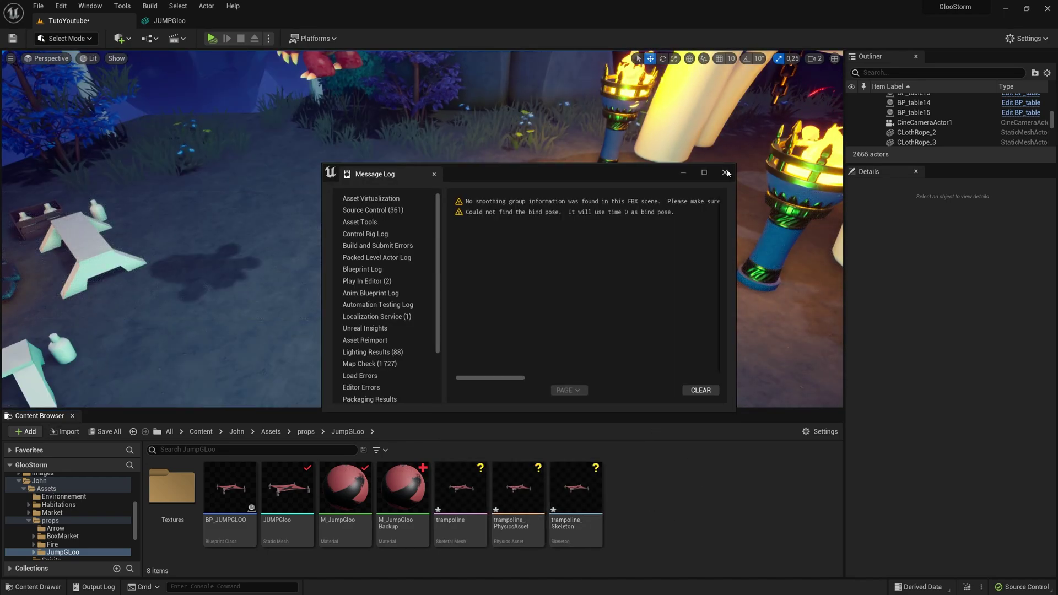
{"action": "left_click", "coordinate": [725, 173]}
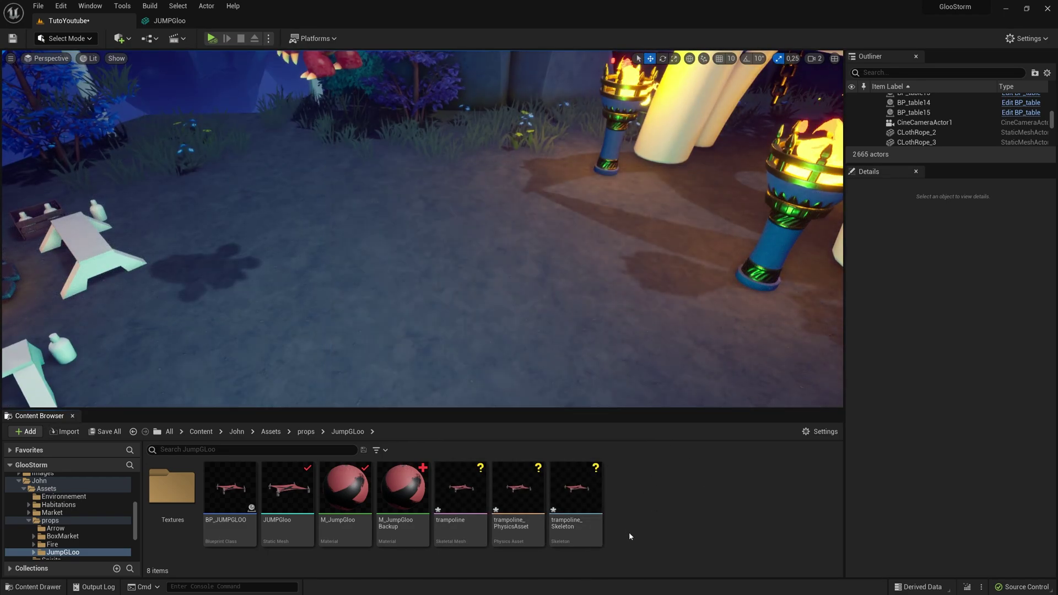
Step: Examine the imported trampoline assets and the JUMPGloo bone in trampoline_Skeleton, closing the skeleton editor when done
{"action": "left_click", "coordinate": [460, 490]}
{"action": "left_click", "coordinate": [572, 499]}
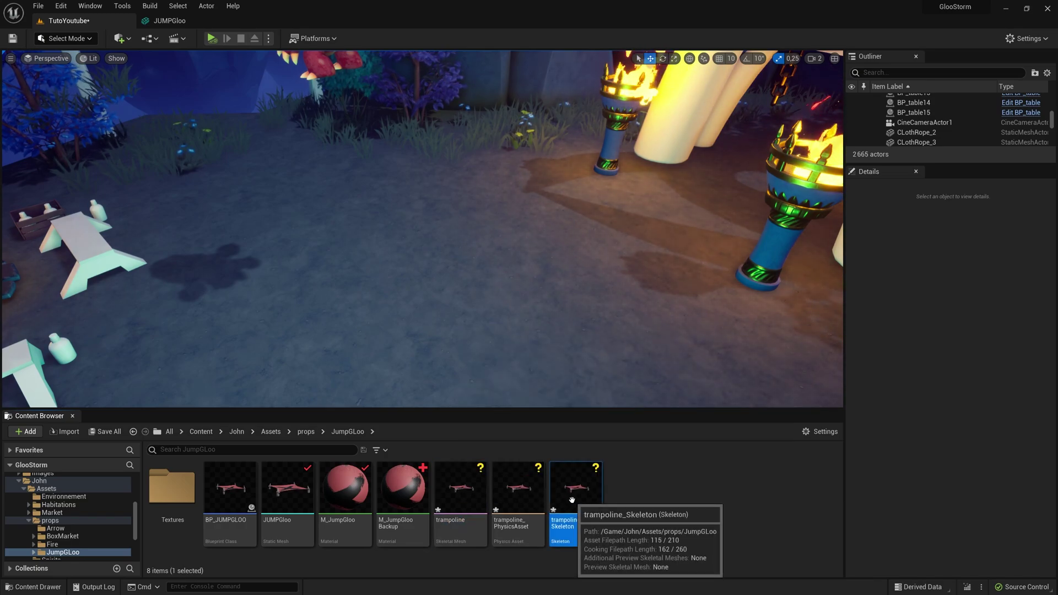
{"action": "left_click", "coordinate": [524, 494]}
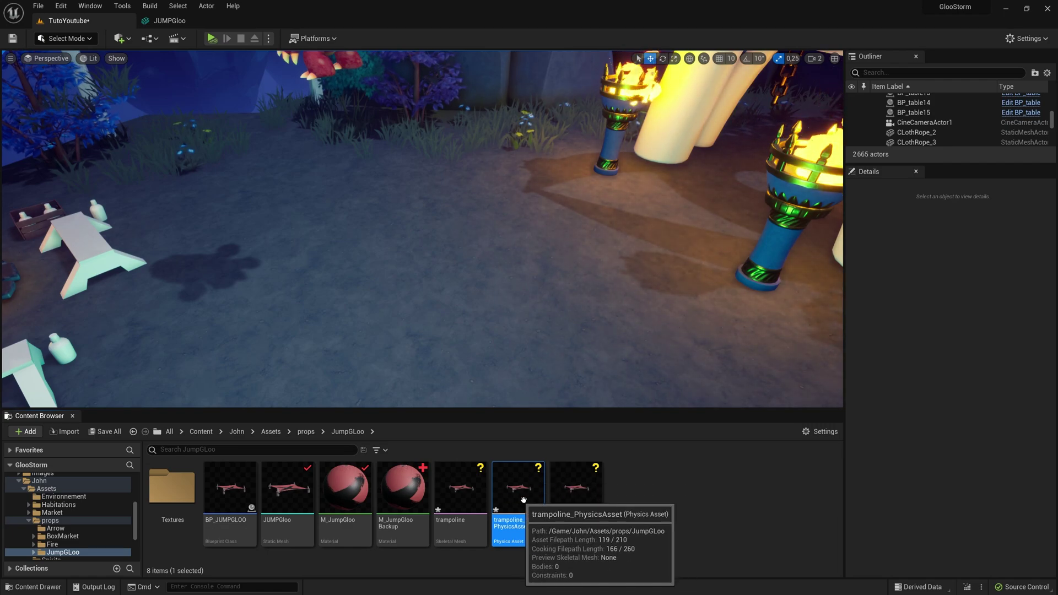
{"action": "left_click", "coordinate": [586, 499]}
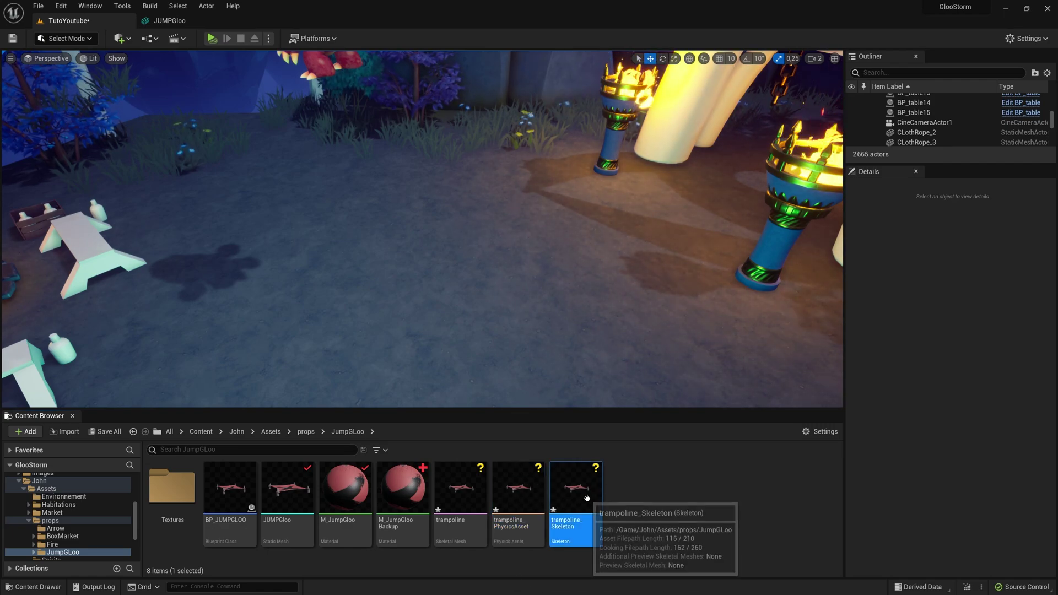
{"action": "double_click", "coordinate": [587, 498]}
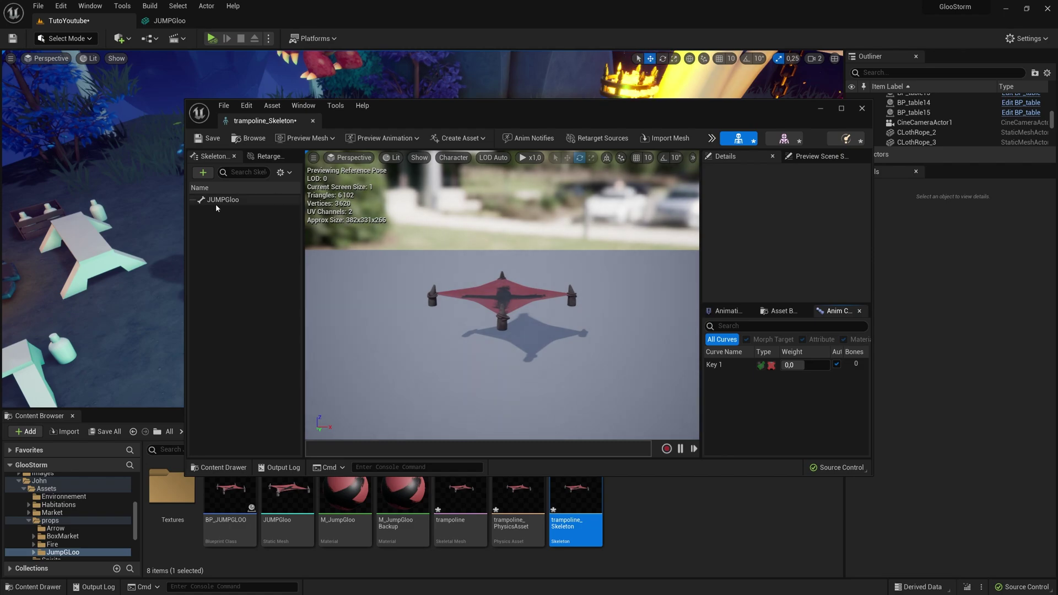
{"action": "left_click", "coordinate": [217, 202]}
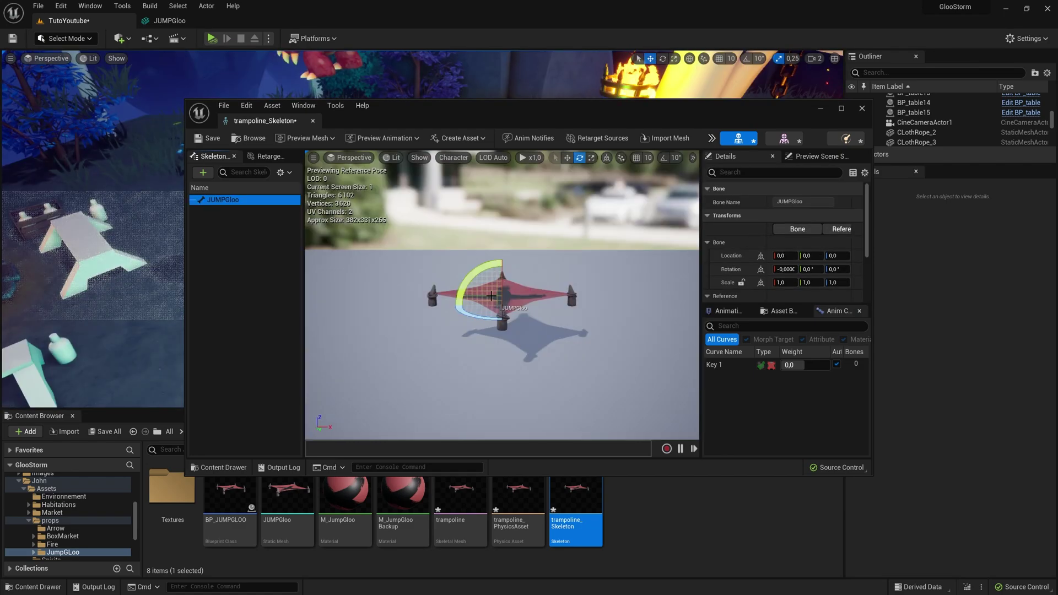
{"action": "left_click", "coordinate": [864, 109]}
Step: Open the trampoline skeletal mesh with a wider preview and set the Key 1 morph target weight to 1.0
{"action": "double_click", "coordinate": [461, 493]}
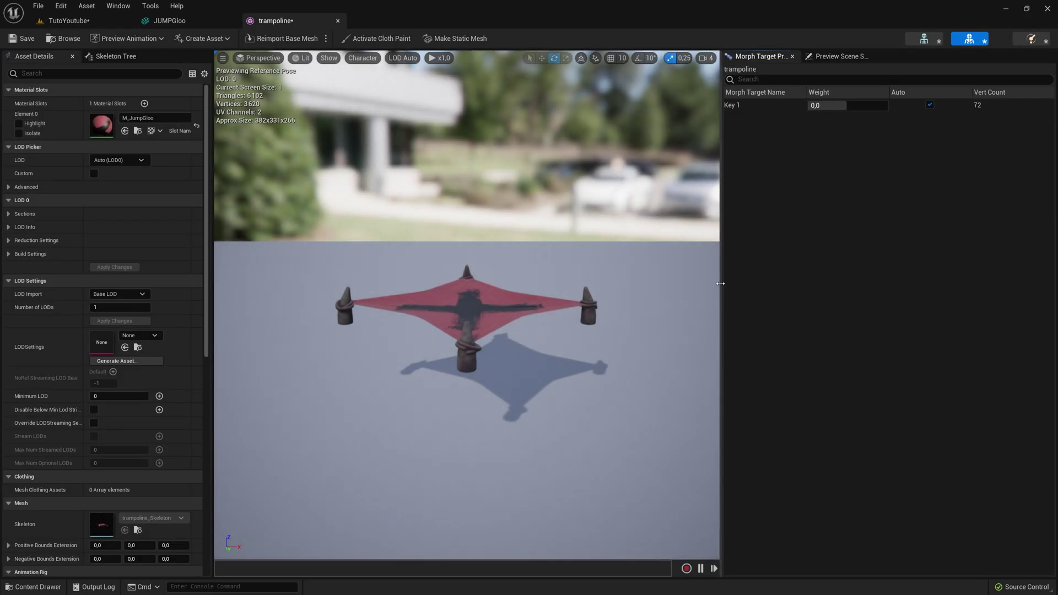
{"action": "left_click_drag", "start_coordinate": [721, 285], "coordinate": [851, 282]}
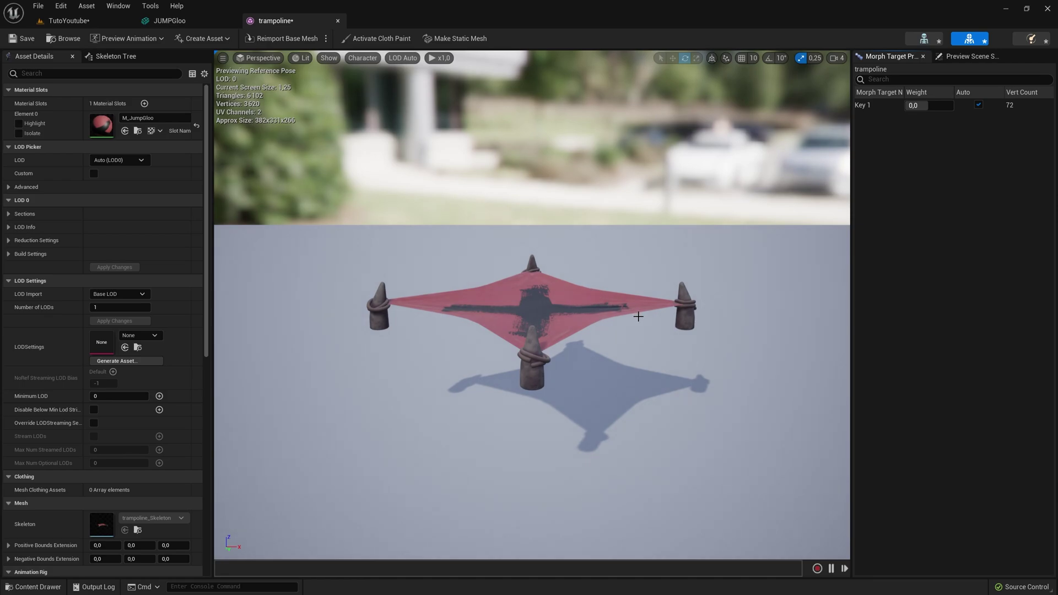
{"action": "right_click_drag", "start_coordinate": [638, 316], "coordinate": [557, 317]}
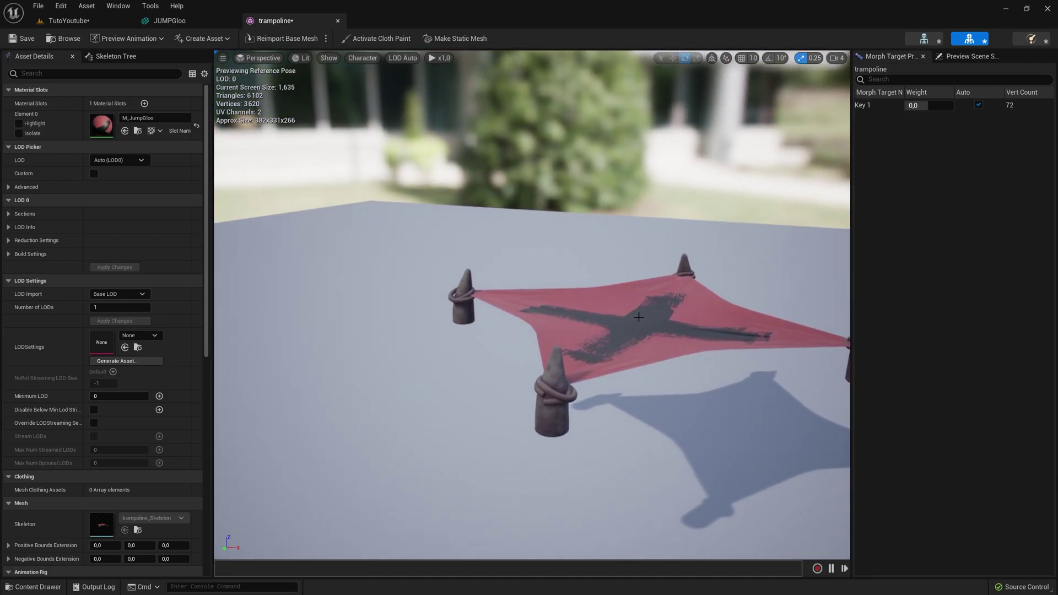
{"action": "right_click_drag", "start_coordinate": [554, 399], "coordinate": [581, 401]}
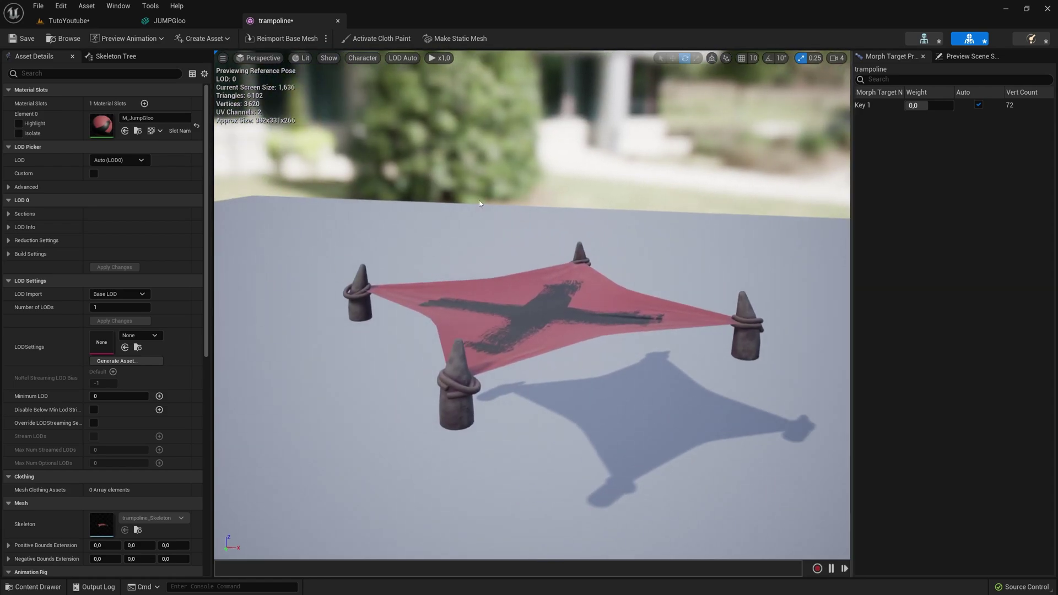
{"action": "mouse_move", "coordinate": [929, 106]}
{"action": "left_mouse_down"}
{"action": "mouse_move", "coordinate": [893, 106]}
{"action": "mouse_move", "coordinate": [937, 105]}
{"action": "left_mouse_up"}
{"action": "type", "text": "-1"}
{"action": "key", "text": "Return"}
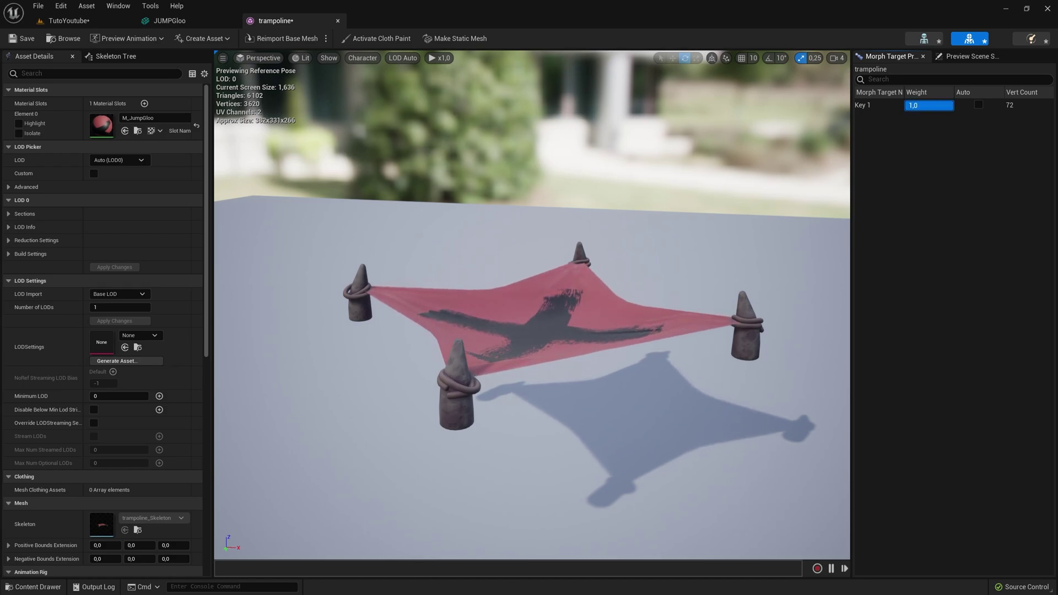
Step: Preview Key 1 at weights of -5 and -1, and vary the weight between about 0.55 and -0.36
{"action": "mouse_move", "coordinate": [909, 106]}
{"action": "left_mouse_down"}
{"action": "mouse_move", "coordinate": [951, 106]}
{"action": "mouse_move", "coordinate": [917, 106]}
{"action": "mouse_move", "coordinate": [927, 105]}
{"action": "left_mouse_up"}
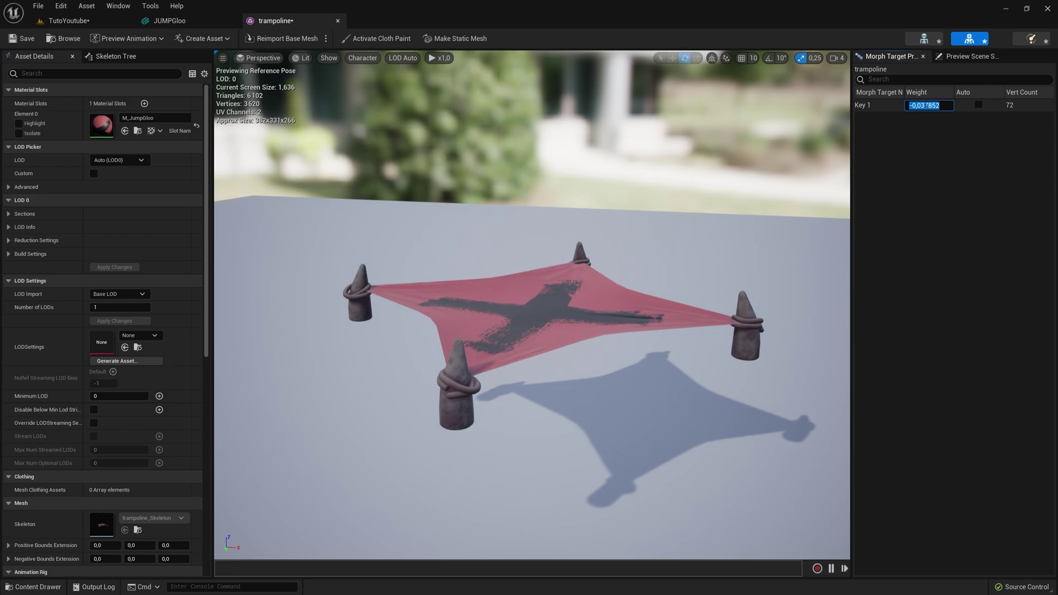
{"action": "type", "text": "-5"}
{"action": "key", "text": "Return"}
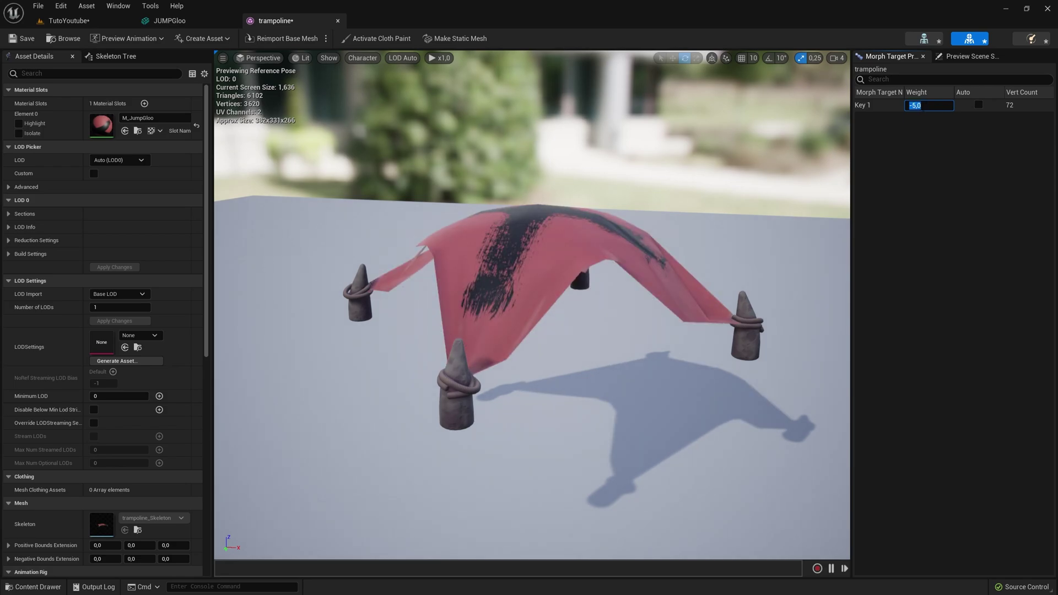
{"action": "type", "text": "-1"}
{"action": "key", "text": "Return"}
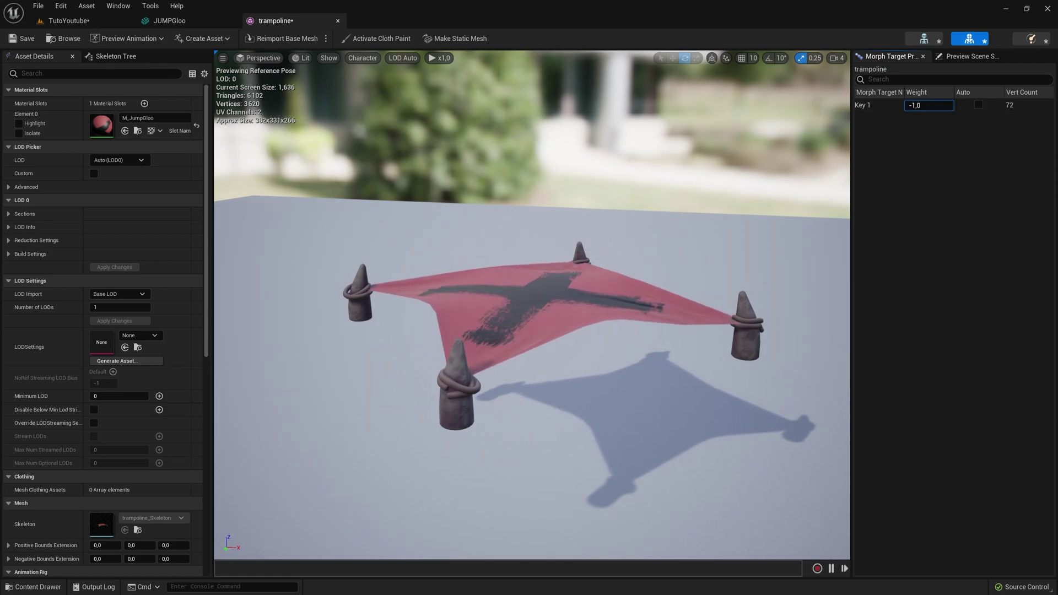
{"action": "left_click_drag", "start_coordinate": [907, 105], "coordinate": [943, 105]}
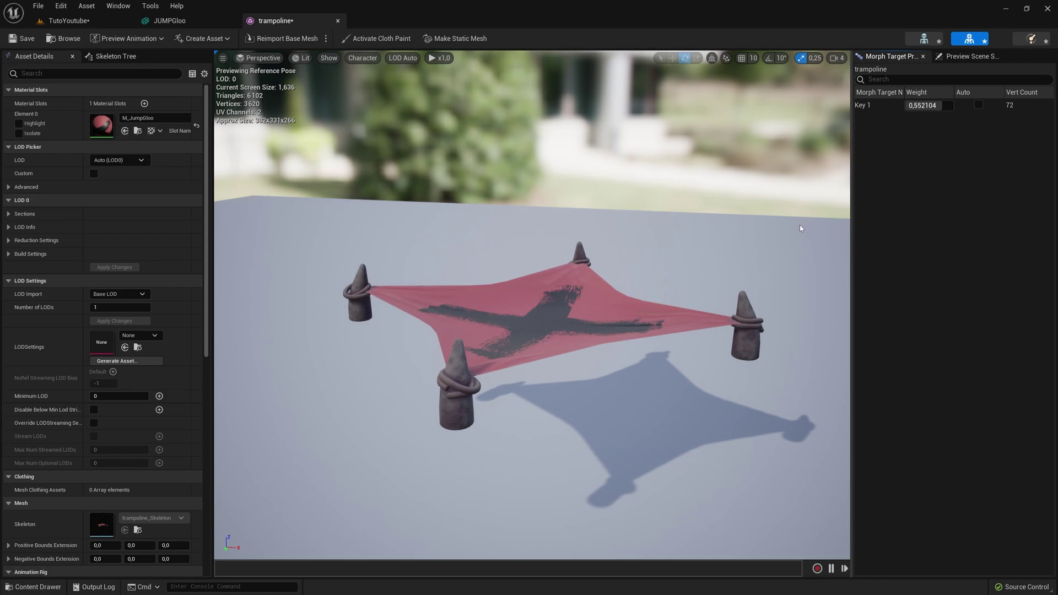
{"action": "left_click_drag", "start_coordinate": [932, 105], "coordinate": [919, 105]}
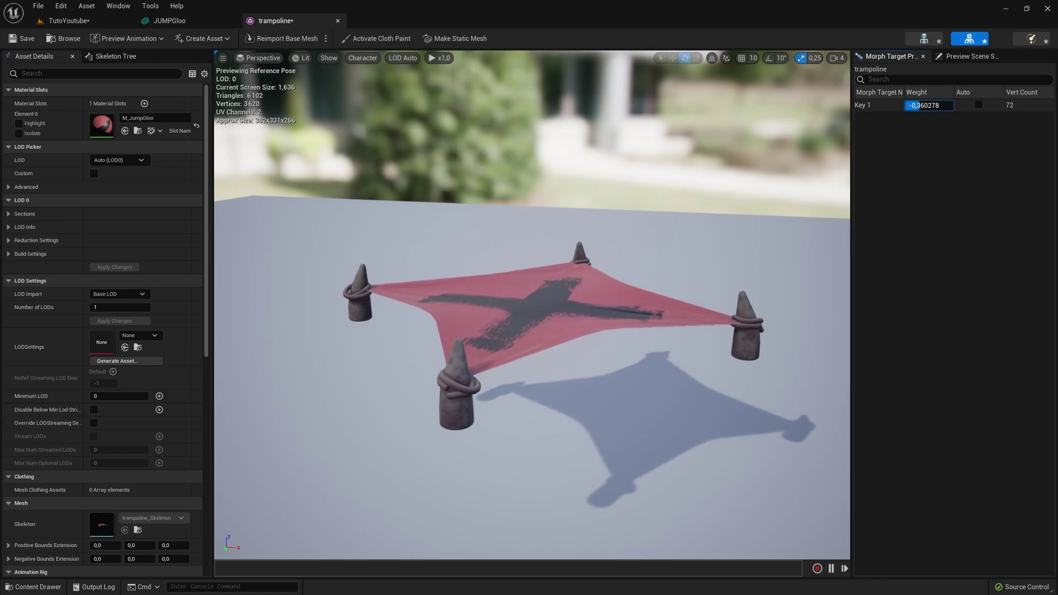
Step: Return to the TutoYoutube level, search the whole Content folder for "jump" and open the BP_Jumpad blueprint
{"action": "left_click", "coordinate": [88, 21]}
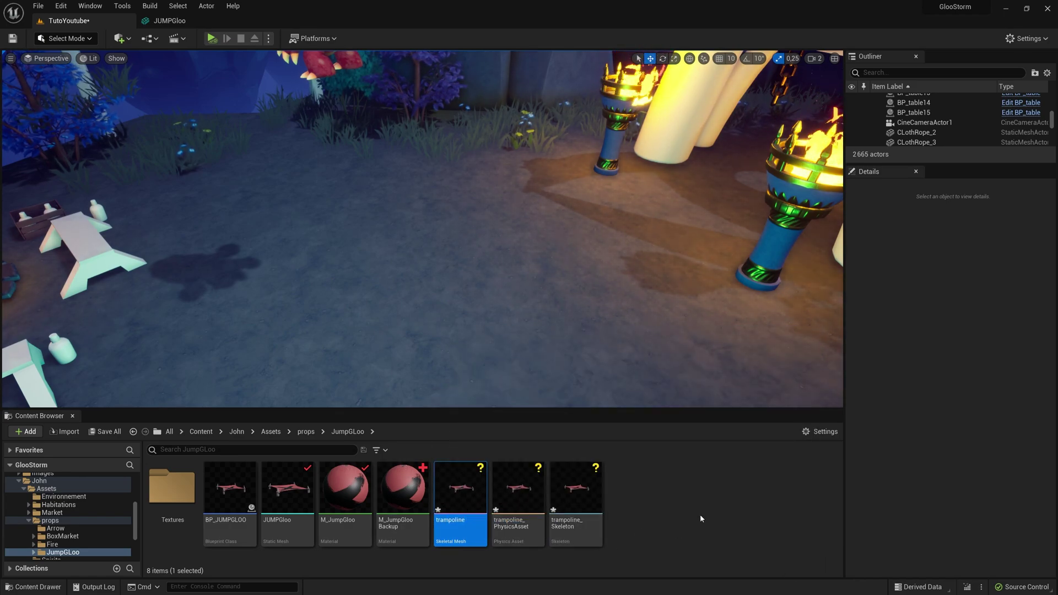
{"action": "left_click", "coordinate": [200, 431]}
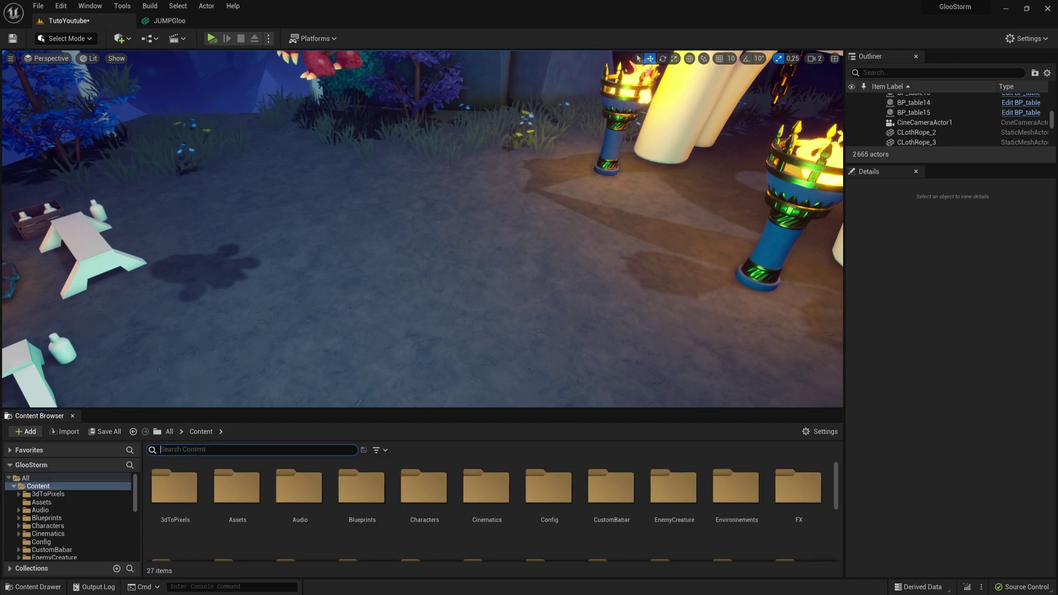
{"action": "type", "text": "jump"}
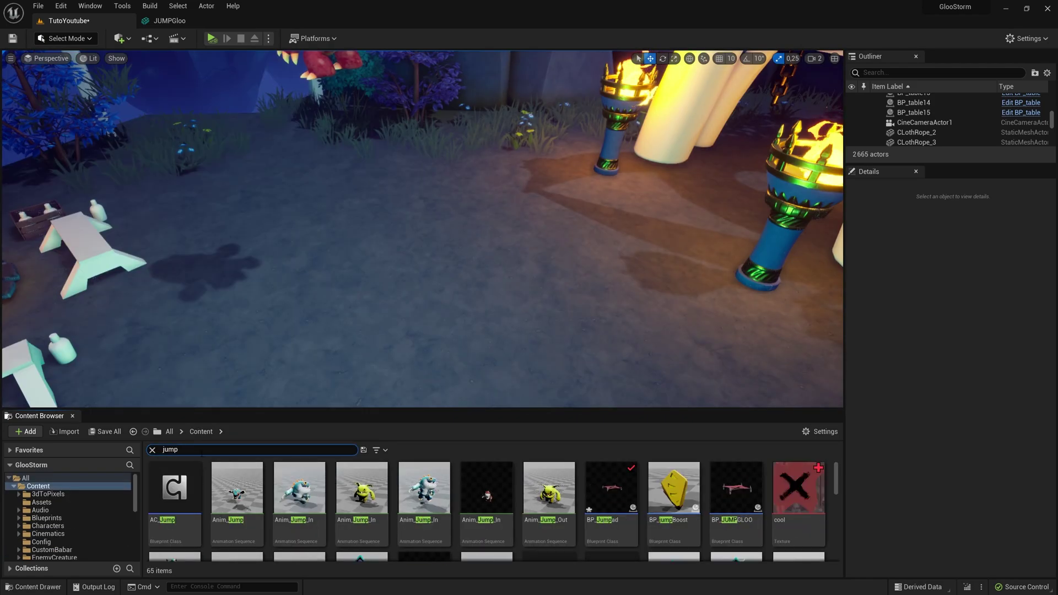
{"action": "left_click", "coordinate": [606, 492]}
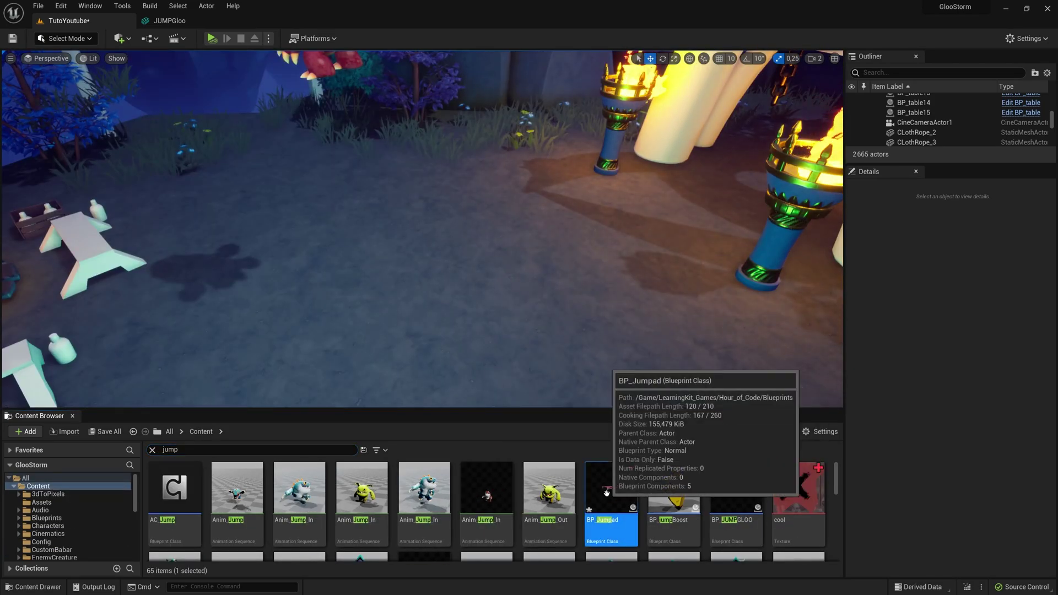
{"action": "double_click", "coordinate": [606, 492]}
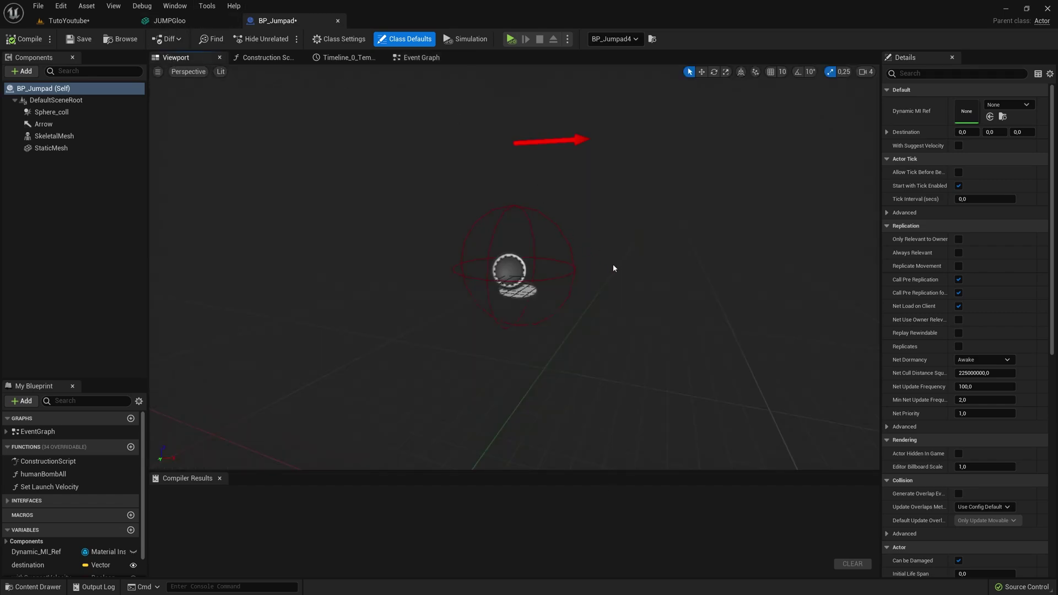
Step: Review the Sphere_coll, Arrow, SkeletalMesh and StaticMesh components of BP_Jumpad, ending with SkeletalMesh selected
{"action": "mouse_move", "coordinate": [613, 268]}
{"action": "right_mouse_down"}
{"action": "mouse_move", "coordinate": [607, 259]}
{"action": "mouse_move", "coordinate": [551, 264]}
{"action": "mouse_move", "coordinate": [612, 259]}
{"action": "mouse_move", "coordinate": [613, 268]}
{"action": "right_mouse_up"}
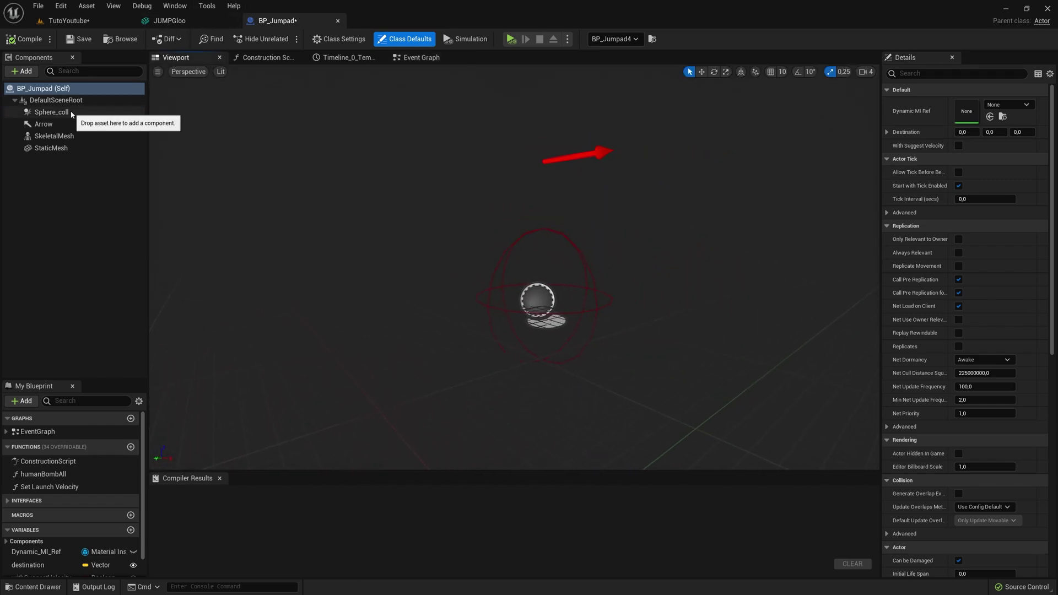
{"action": "left_click", "coordinate": [52, 112]}
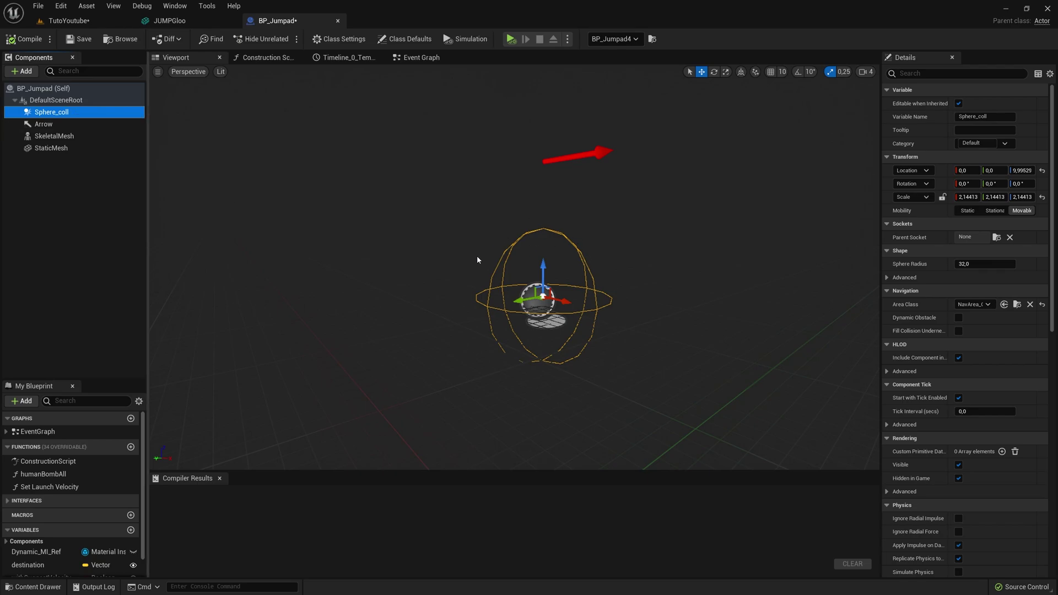
{"action": "left_click", "coordinate": [47, 124]}
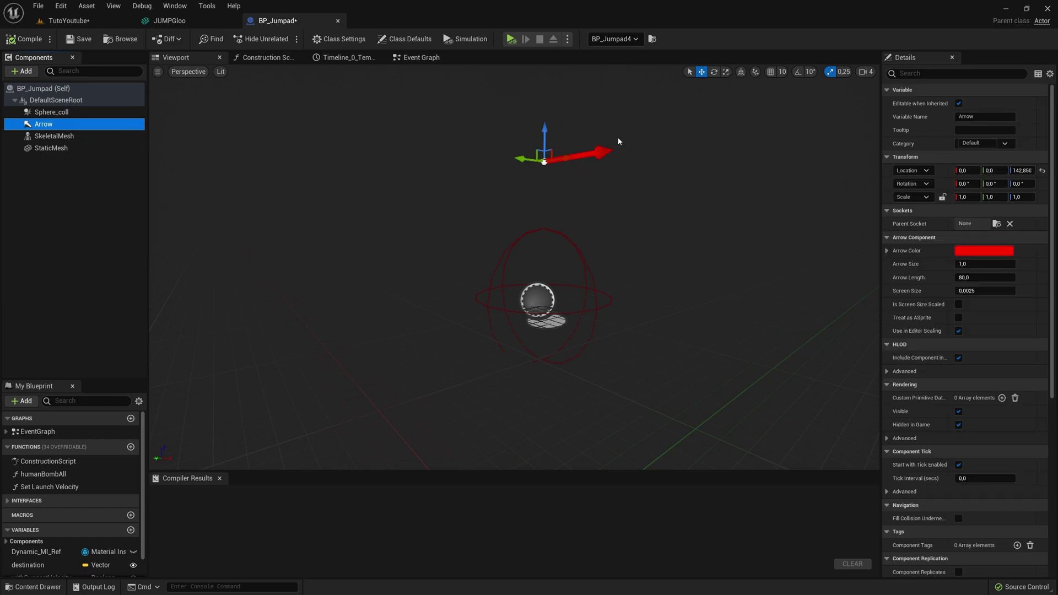
{"action": "left_click", "coordinate": [58, 137]}
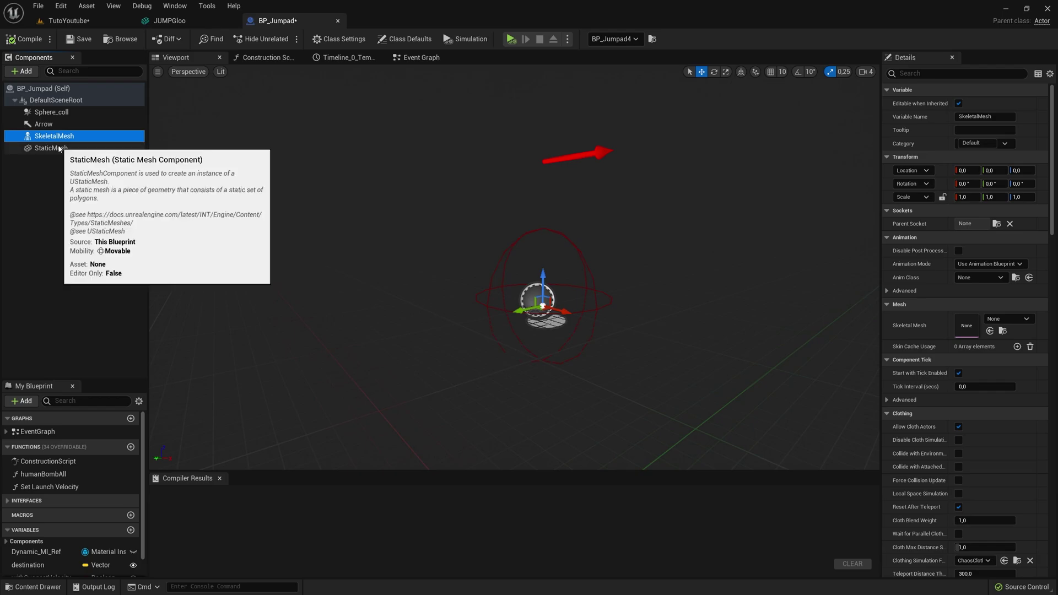
{"action": "left_click", "coordinate": [59, 149]}
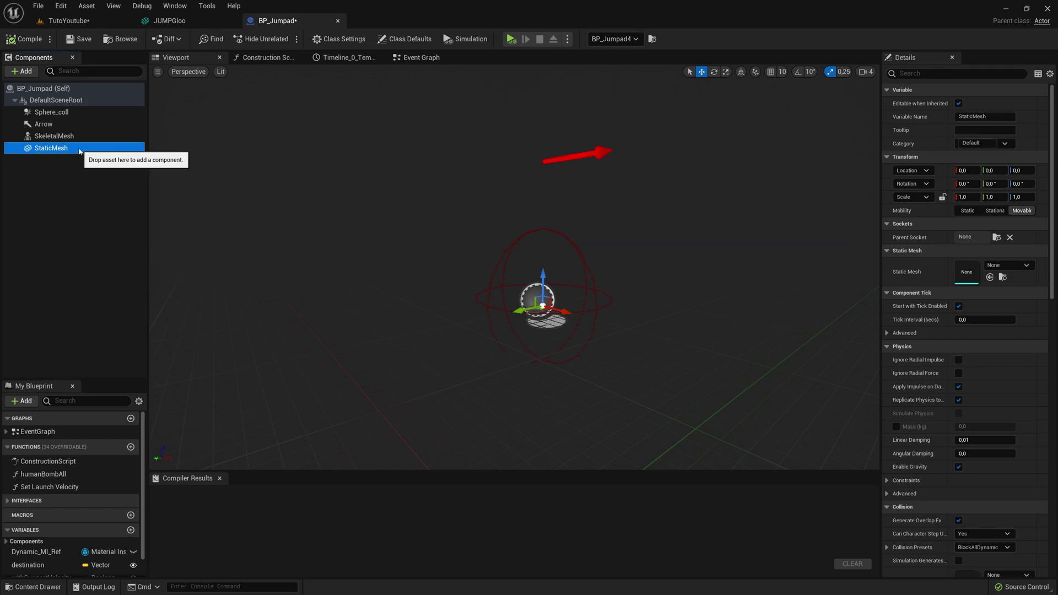
{"action": "left_click", "coordinate": [54, 136]}
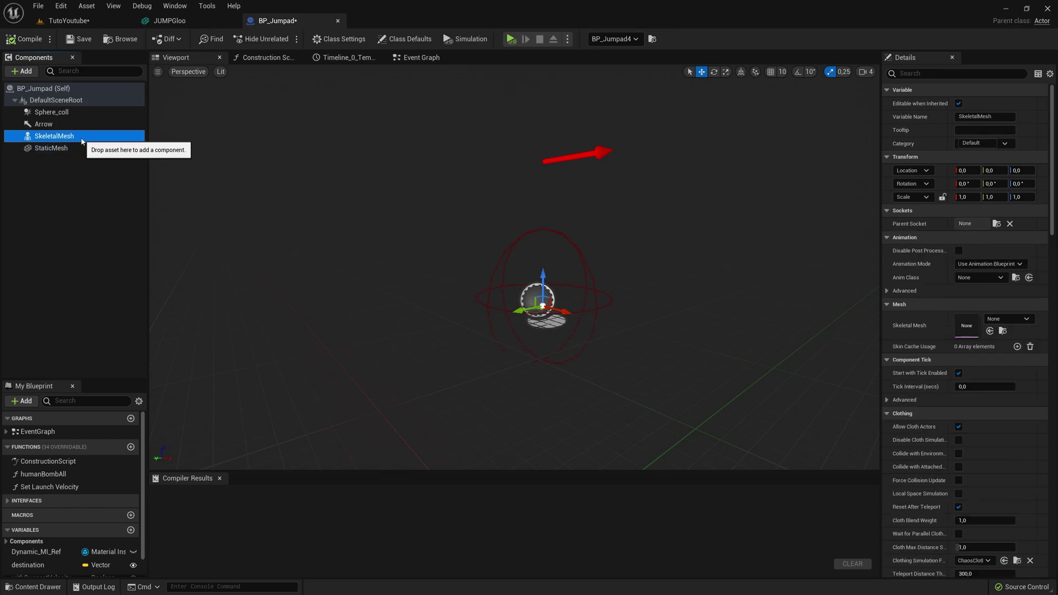
{"action": "left_click", "coordinate": [27, 71]}
{"action": "type", "text": "skele"}
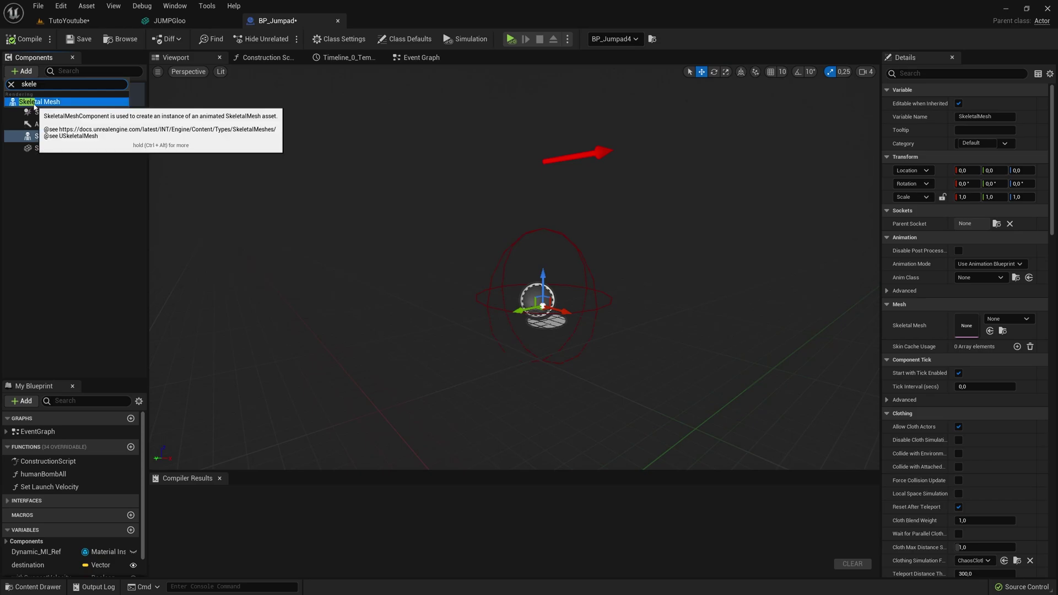
{"action": "left_click", "coordinate": [52, 157]}
Step: Assign the trampoline skeletal mesh to the SkeletalMesh component of BP_Jumpad and inspect it framed from above
{"action": "left_click", "coordinate": [52, 136]}
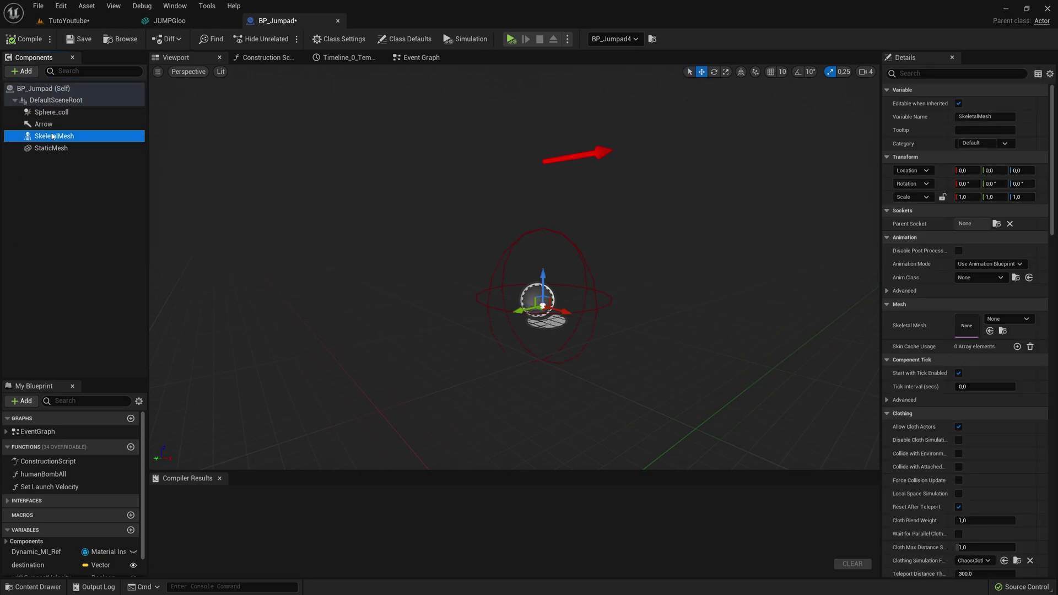
{"action": "left_click", "coordinate": [1011, 319]}
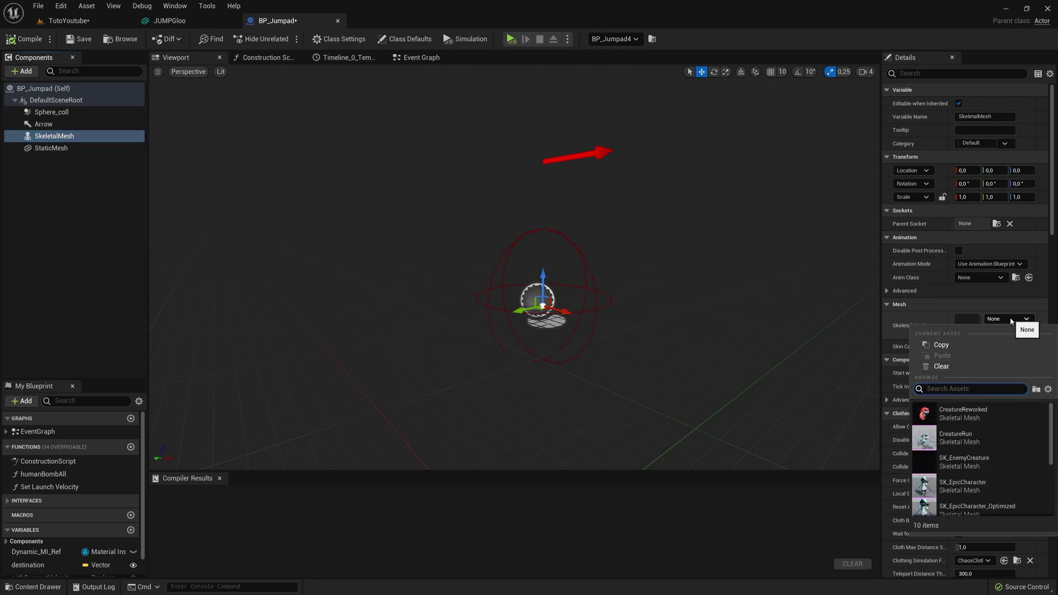
{"action": "type", "text": "tram"}
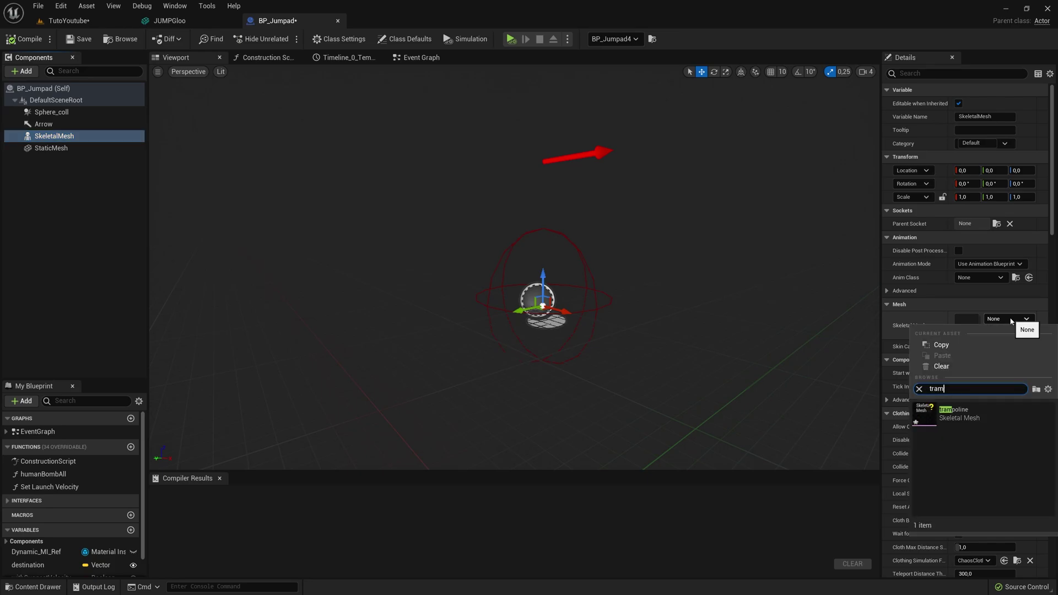
{"action": "left_click", "coordinate": [977, 418]}
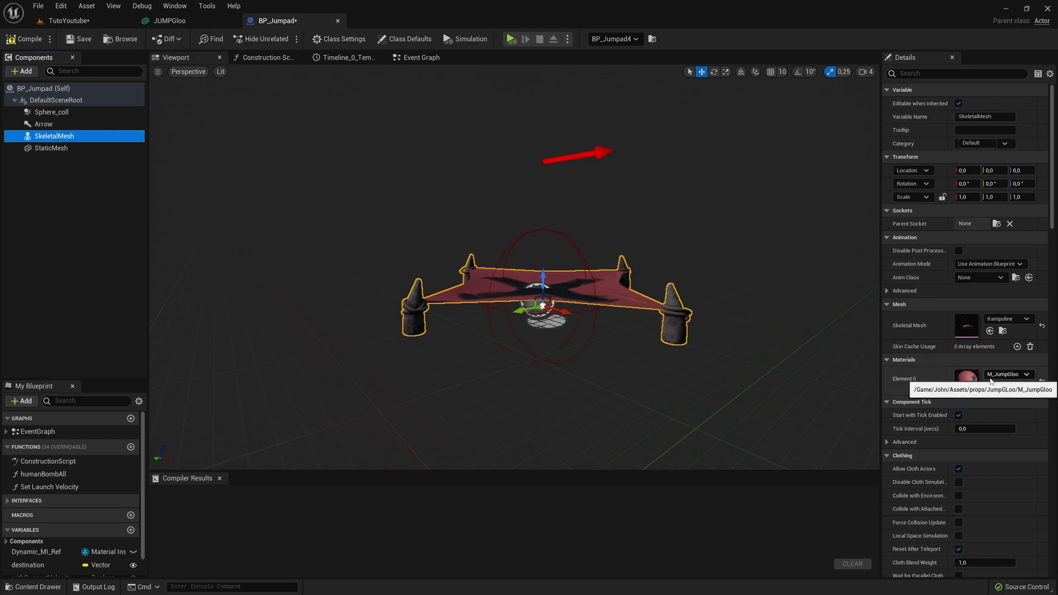
{"action": "key", "text": "f"}
{"action": "right_click_drag", "start_coordinate": [478, 267], "coordinate": [604, 291]}
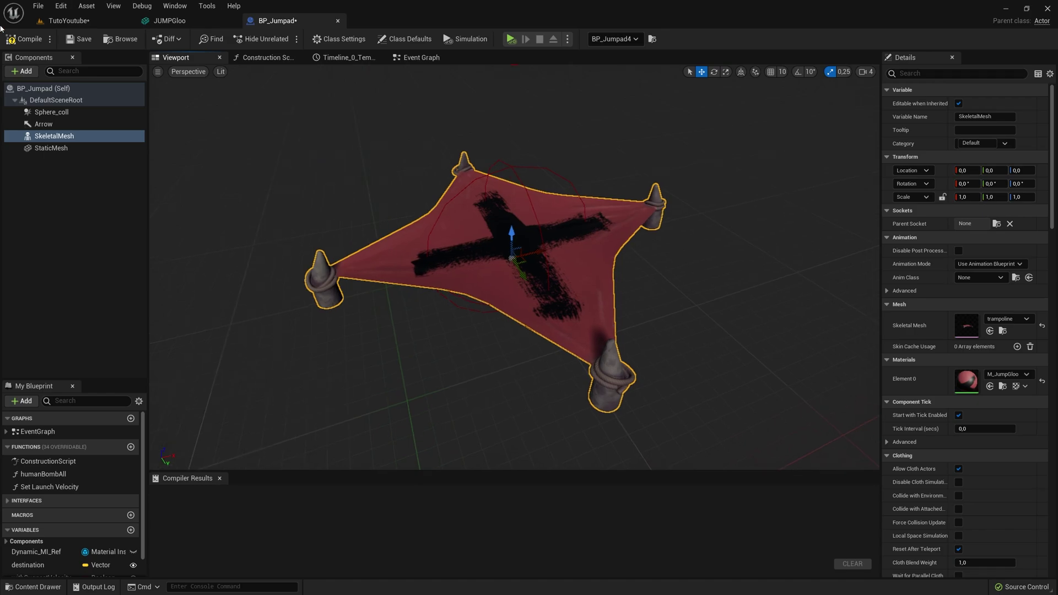
Step: Compile and save BP_Jumpad, and check the trampoline placed in the TutoYoutube level
{"action": "left_click", "coordinate": [25, 39]}
{"action": "left_click", "coordinate": [79, 39]}
{"action": "left_click", "coordinate": [82, 22]}
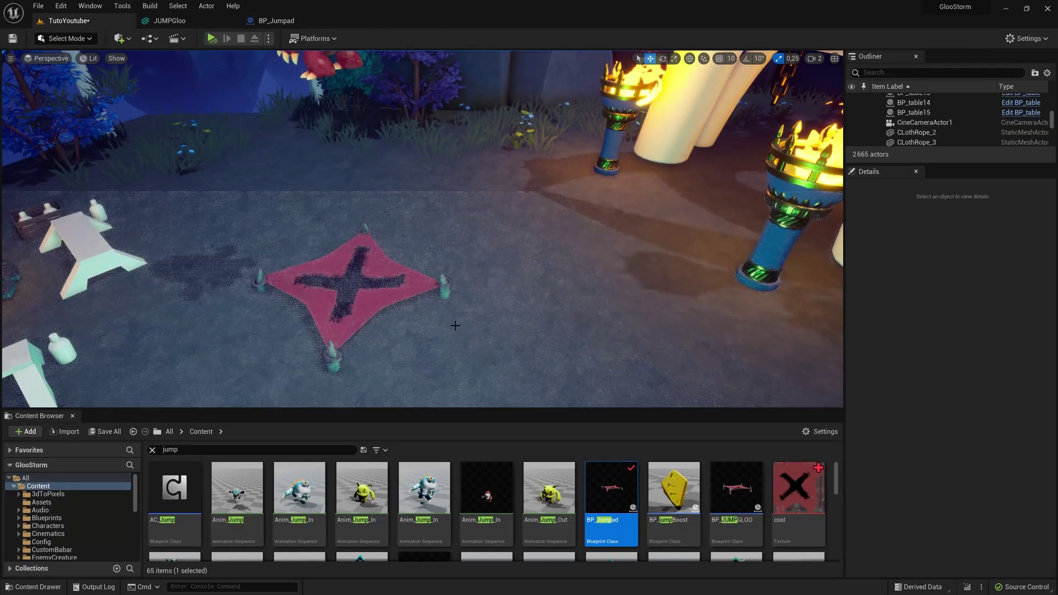
{"action": "right_click_drag", "start_coordinate": [419, 237], "coordinate": [386, 265]}
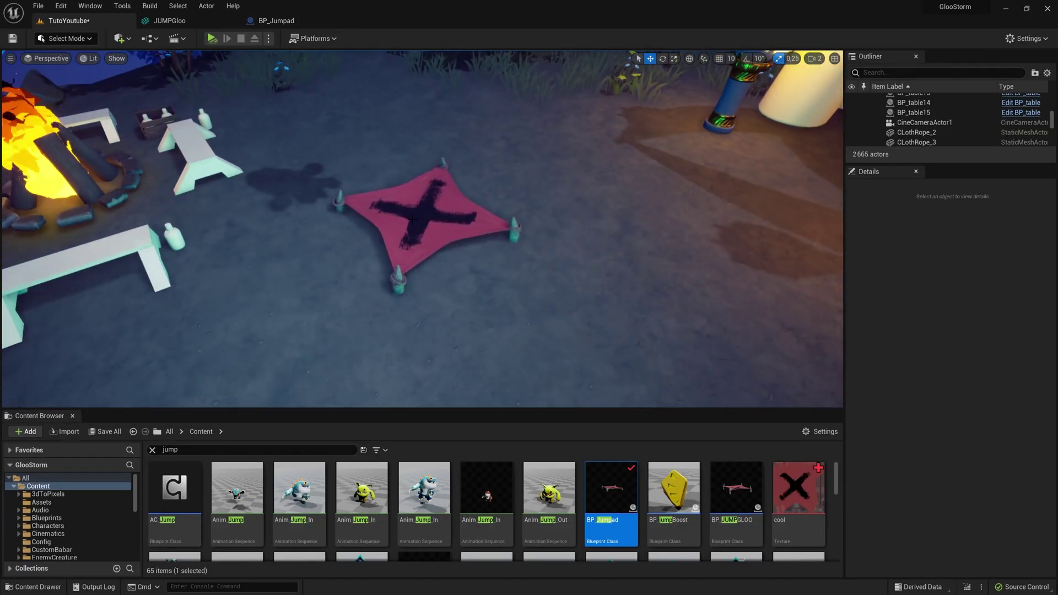
Step: Examine the Sphere_coll begin overlap event in BP_Jumpad's Event Graph, with its Cast To Character and Launch Player nodes
{"action": "left_click", "coordinate": [264, 22]}
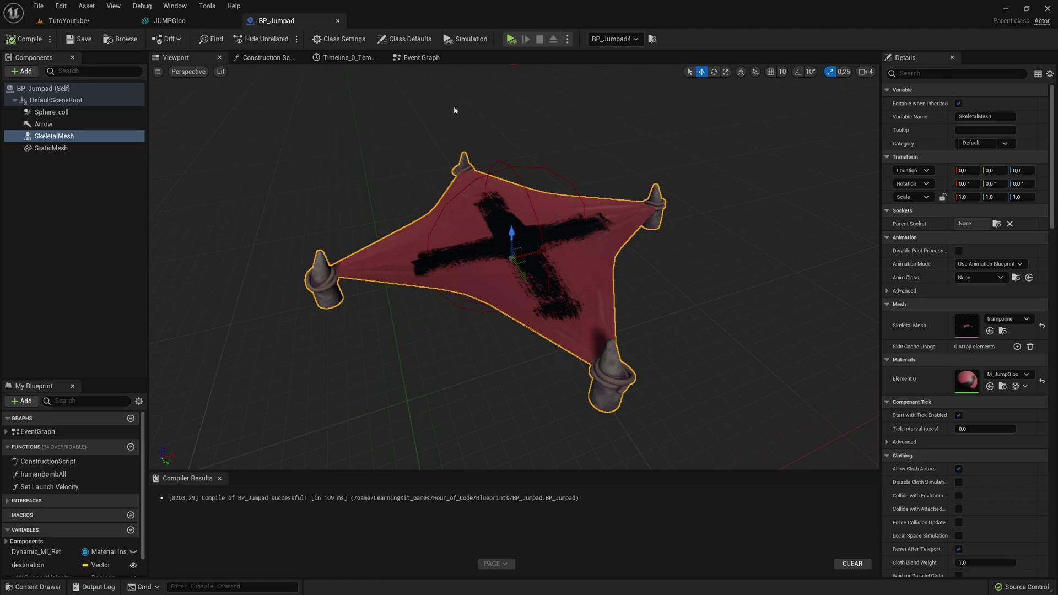
{"action": "left_click", "coordinate": [409, 58]}
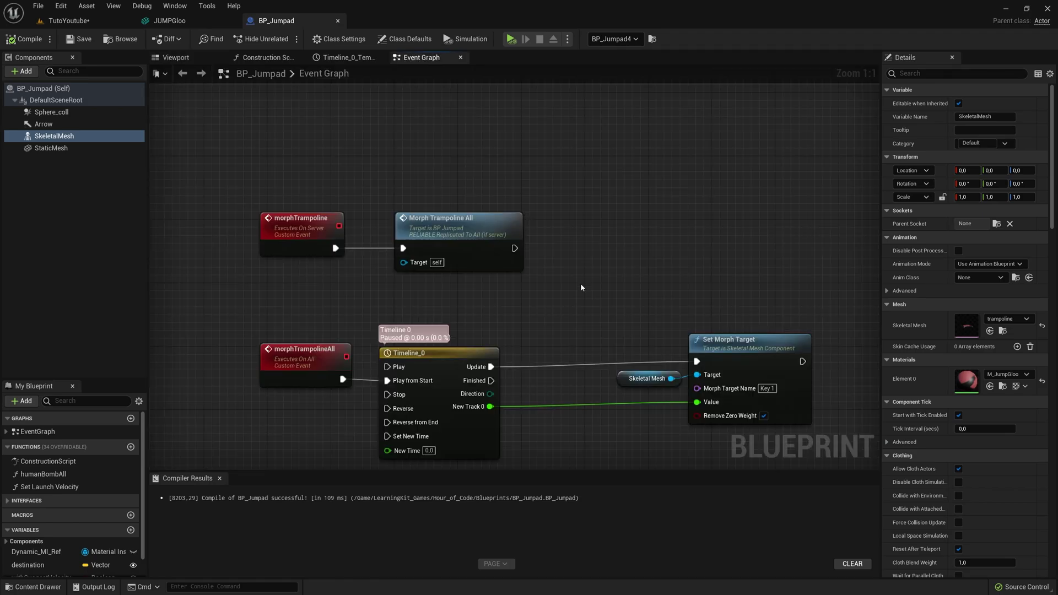
{"action": "right_click_drag", "start_coordinate": [511, 298], "coordinate": [878, 381]}
{"action": "right_click_drag", "start_coordinate": [308, 194], "coordinate": [711, 327]}
{"action": "scroll", "coordinate": [236, 185], "scroll_direction": "up", "scroll_amount": 4}
{"action": "left_click", "coordinate": [243, 184]}
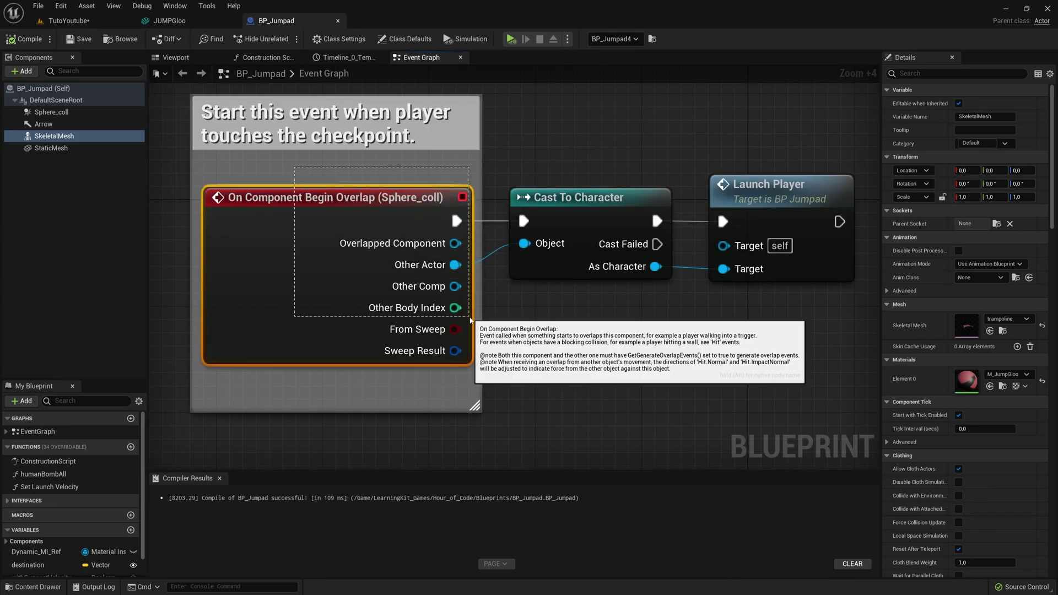
{"action": "right_click_drag", "start_coordinate": [558, 320], "coordinate": [402, 288]}
{"action": "left_click_drag", "start_coordinate": [770, 328], "coordinate": [587, 132]}
Step: Go to the launchPlayer event definition and examine its Set Launch Velocity, Launch Character and Morph Trampoline nodes
{"action": "double_click", "coordinate": [626, 243]}
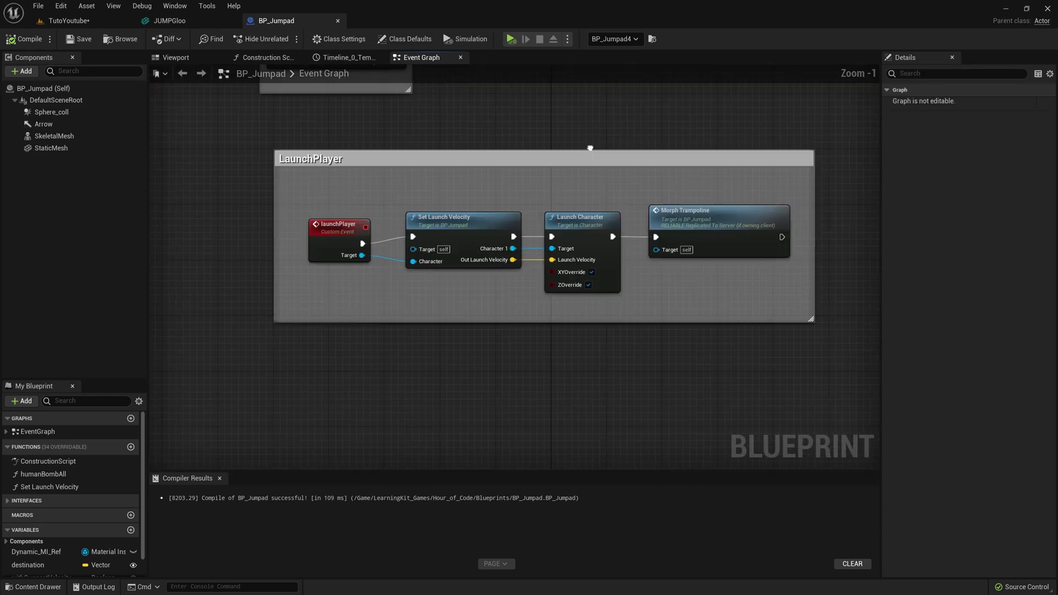
{"action": "scroll", "coordinate": [330, 118], "scroll_direction": "up", "scroll_amount": 3}
{"action": "left_click_drag", "start_coordinate": [243, 160], "coordinate": [738, 346]}
{"action": "left_click", "coordinate": [689, 212]}
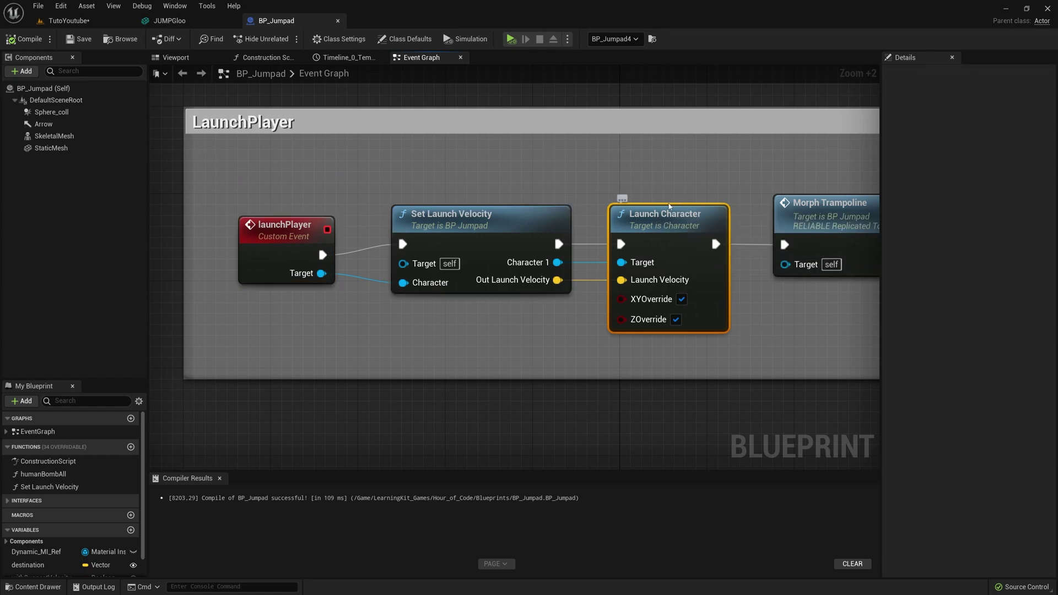
{"action": "right_click_drag", "start_coordinate": [689, 203], "coordinate": [573, 190]}
{"action": "left_click_drag", "start_coordinate": [573, 190], "coordinate": [204, 352]}
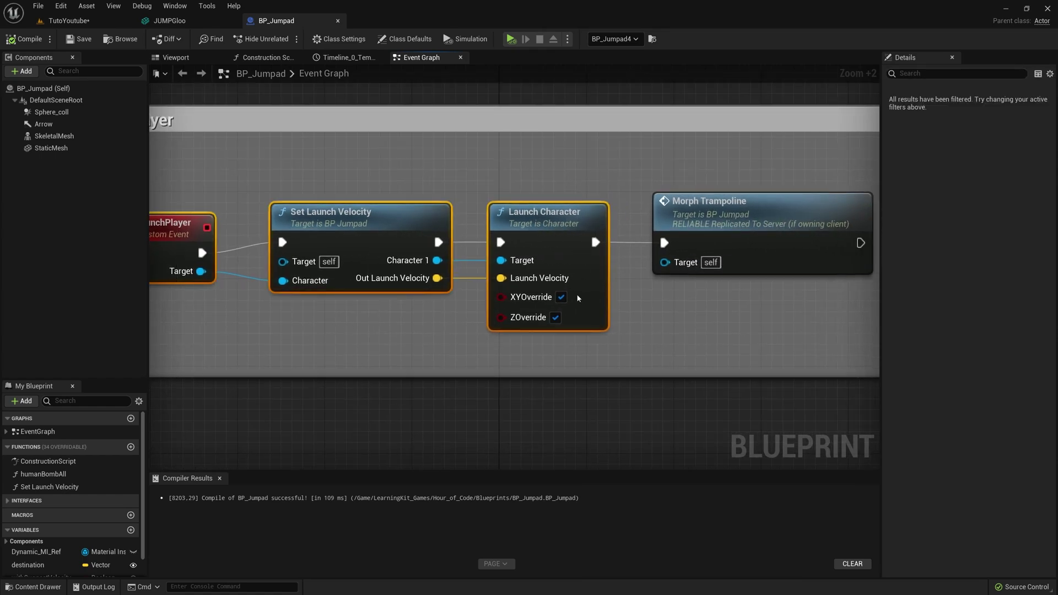
{"action": "right_click_drag", "start_coordinate": [591, 232], "coordinate": [191, 247]}
{"action": "right_click_drag", "start_coordinate": [328, 222], "coordinate": [636, 237]}
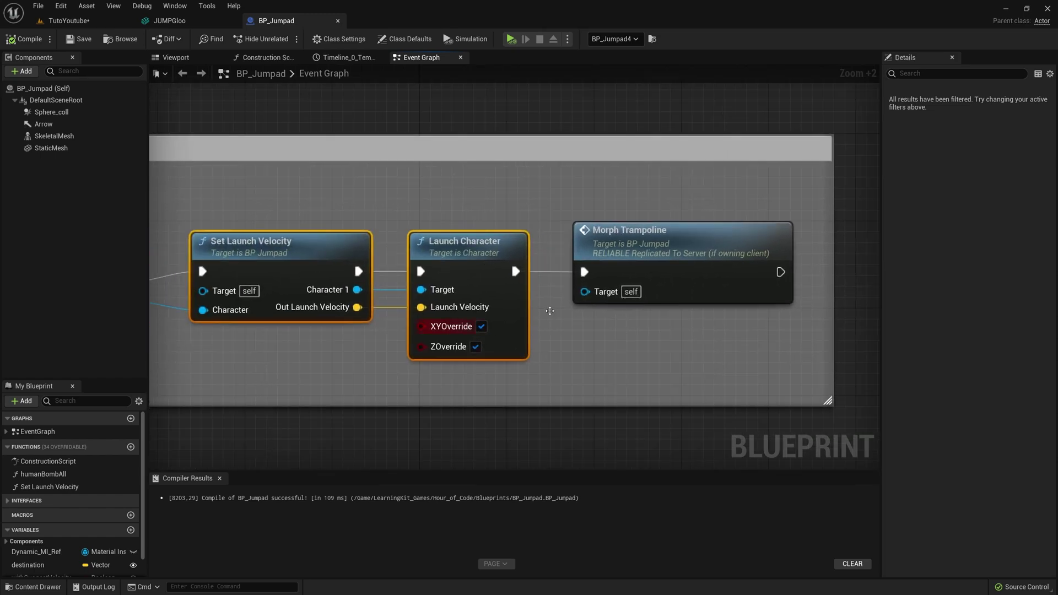
Step: Go to the morphTrampoline event definition and examine the morphTrampoline and morphTrampolineAll custom events
{"action": "double_click", "coordinate": [637, 237]}
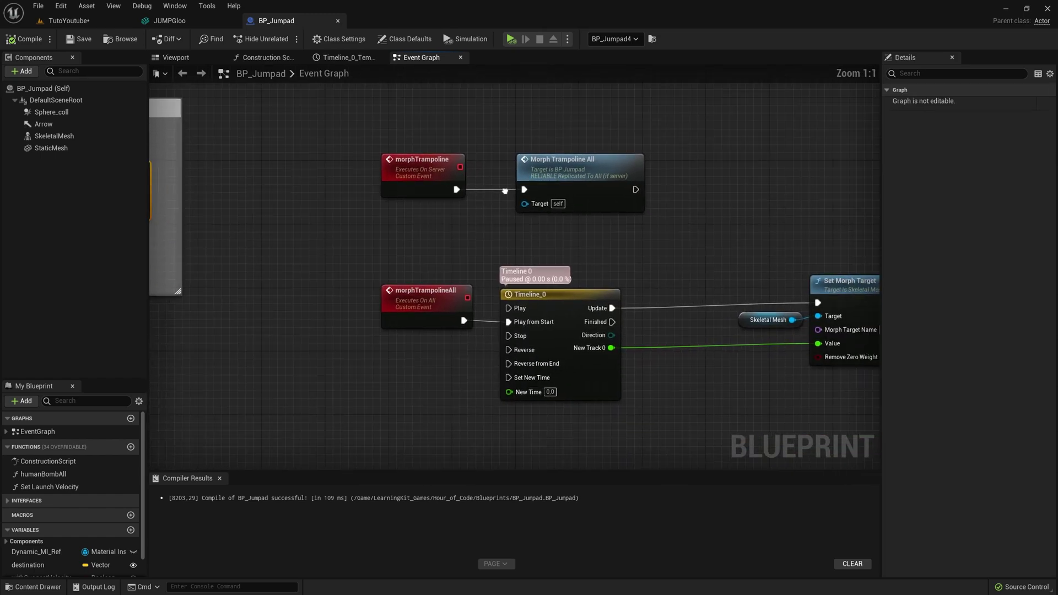
{"action": "scroll", "coordinate": [578, 273], "scroll_direction": "up", "scroll_amount": 1}
{"action": "right_click_drag", "start_coordinate": [577, 273], "coordinate": [505, 237]}
{"action": "left_click_drag", "start_coordinate": [453, 213], "coordinate": [781, 411]}
{"action": "right_click_drag", "start_coordinate": [552, 221], "coordinate": [581, 288]}
{"action": "left_click_drag", "start_coordinate": [249, 107], "coordinate": [363, 394]}
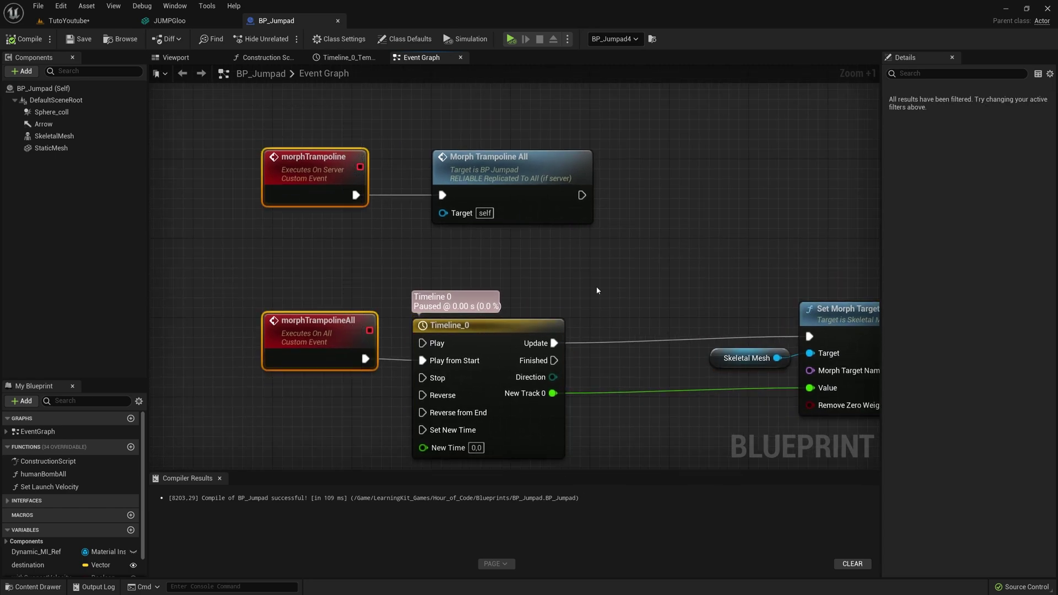
Step: Examine the Timeline_0 node and the Set Morph Target node it drives on the Skeletal Mesh
{"action": "right_click_drag", "start_coordinate": [597, 290], "coordinate": [488, 180]}
{"action": "left_click_drag", "start_coordinate": [263, 150], "coordinate": [846, 416]}
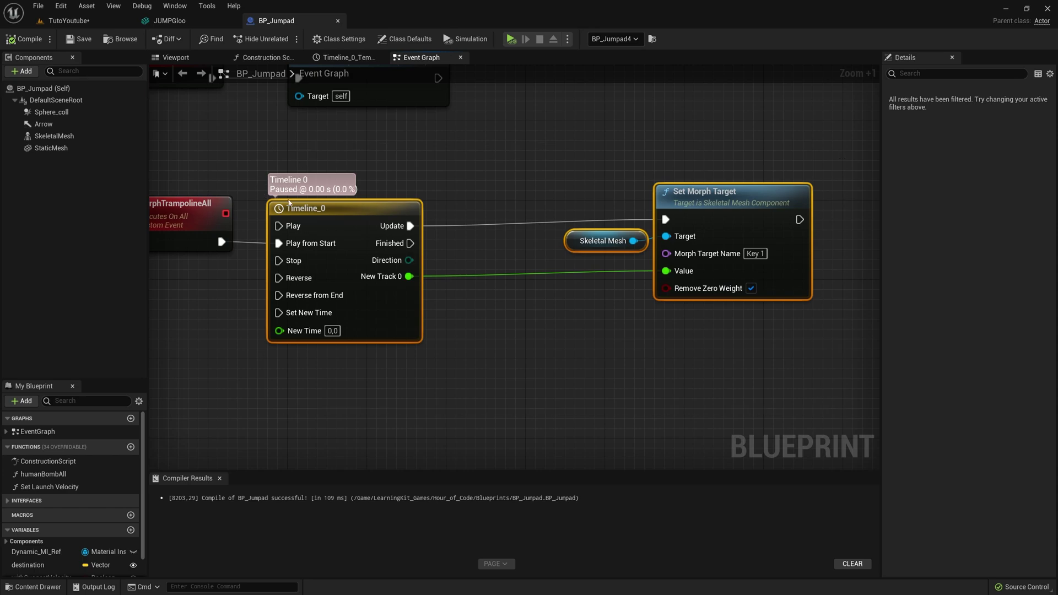
{"action": "left_click", "coordinate": [308, 209]}
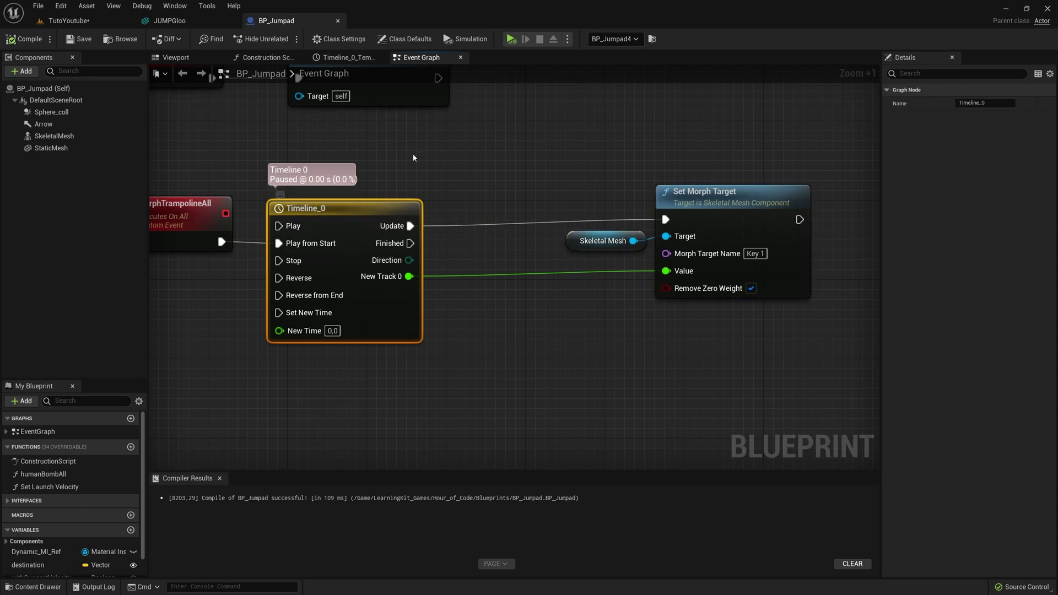
{"action": "right_click_drag", "start_coordinate": [434, 142], "coordinate": [407, 119]}
{"action": "scroll", "coordinate": [340, 168], "scroll_direction": "up", "scroll_amount": 1}
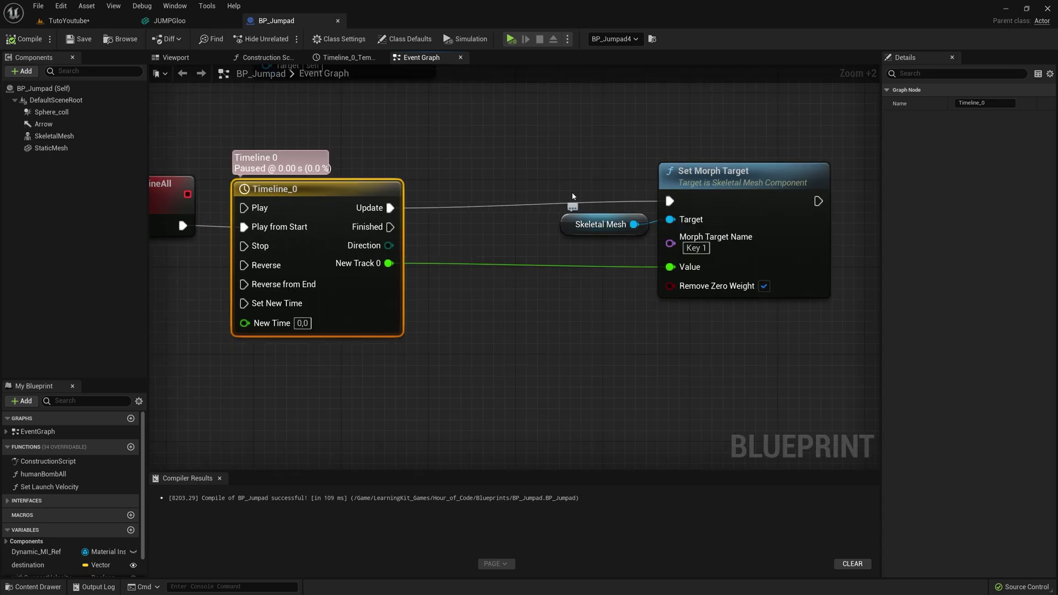
Step: Add a second SkeletalMesh component reference below the existing nodes and create a Set Morph Target node connected to it
{"action": "left_click", "coordinate": [68, 136]}
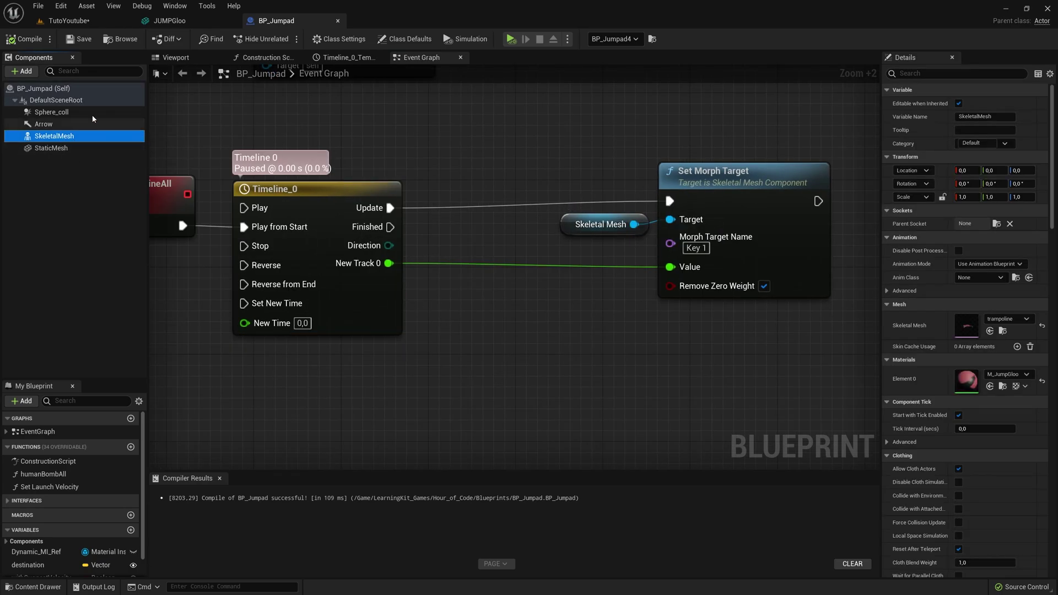
{"action": "left_click", "coordinate": [175, 57]}
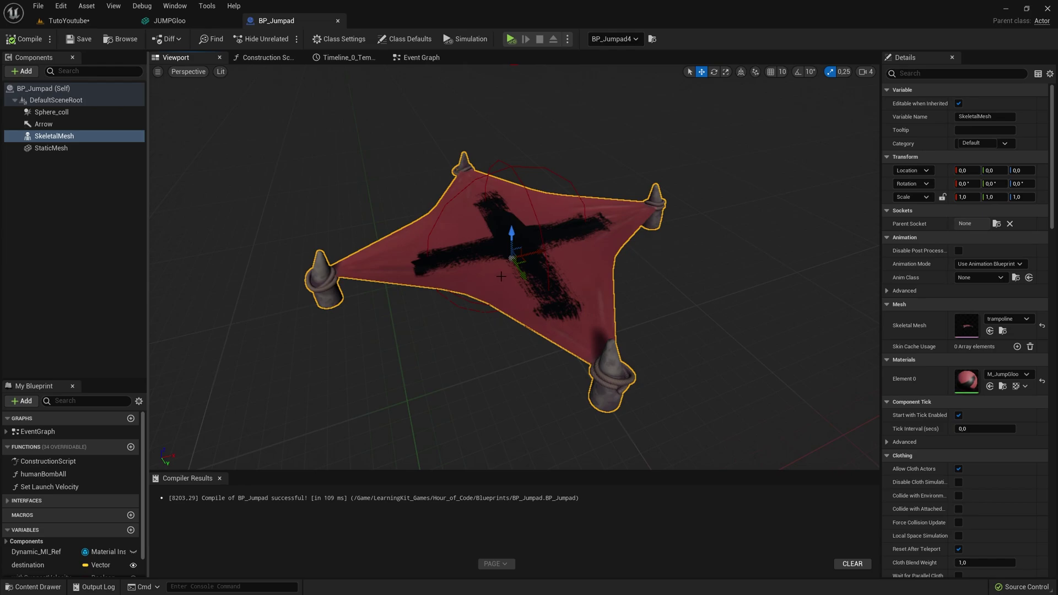
{"action": "left_click", "coordinate": [422, 58]}
{"action": "left_click_drag", "start_coordinate": [54, 136], "coordinate": [520, 423]}
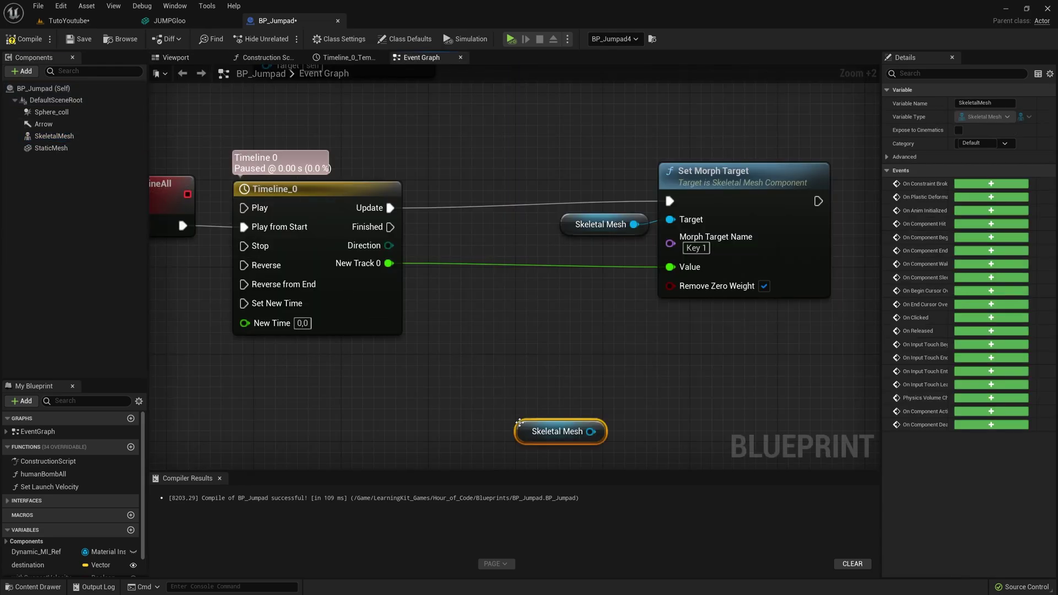
{"action": "right_click_drag", "start_coordinate": [574, 303], "coordinate": [445, 214]}
{"action": "scroll", "coordinate": [574, 303], "scroll_direction": "up", "scroll_amount": 4}
{"action": "left_click_drag", "start_coordinate": [417, 311], "coordinate": [493, 324]}
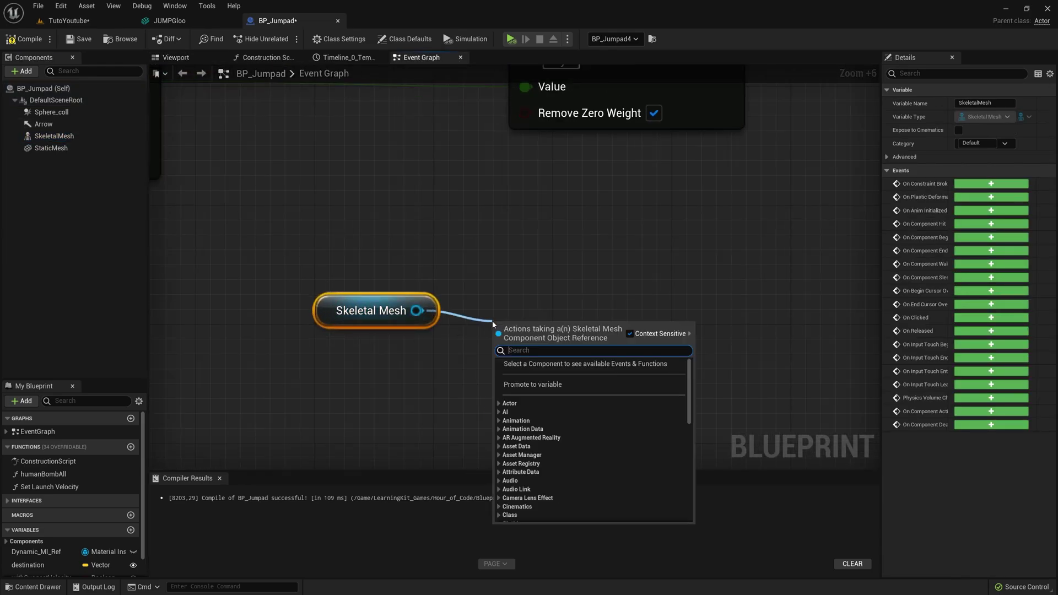
{"action": "type", "text": "morph"}
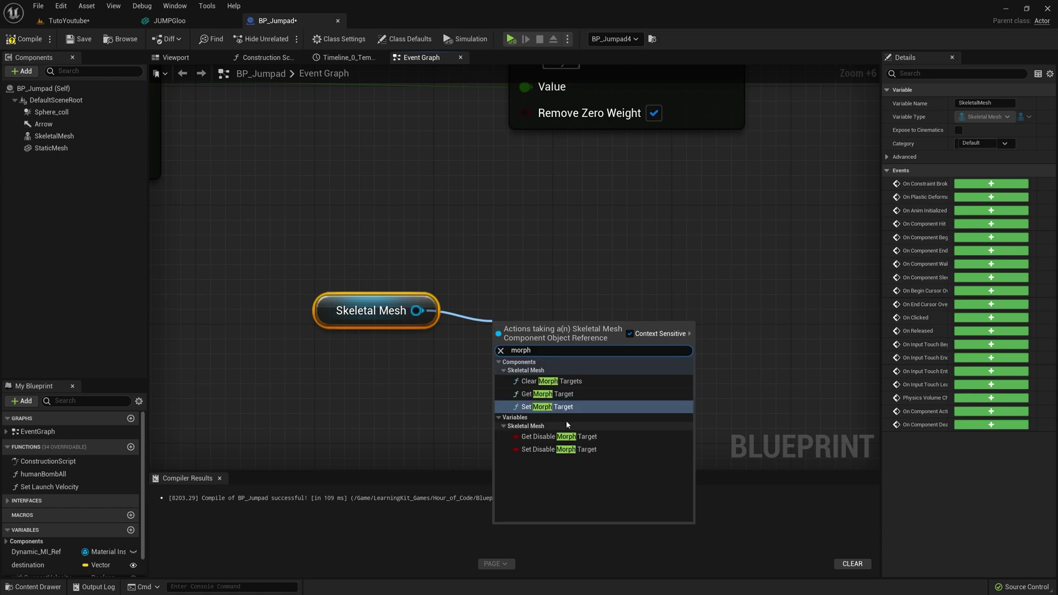
{"action": "left_click", "coordinate": [559, 410]}
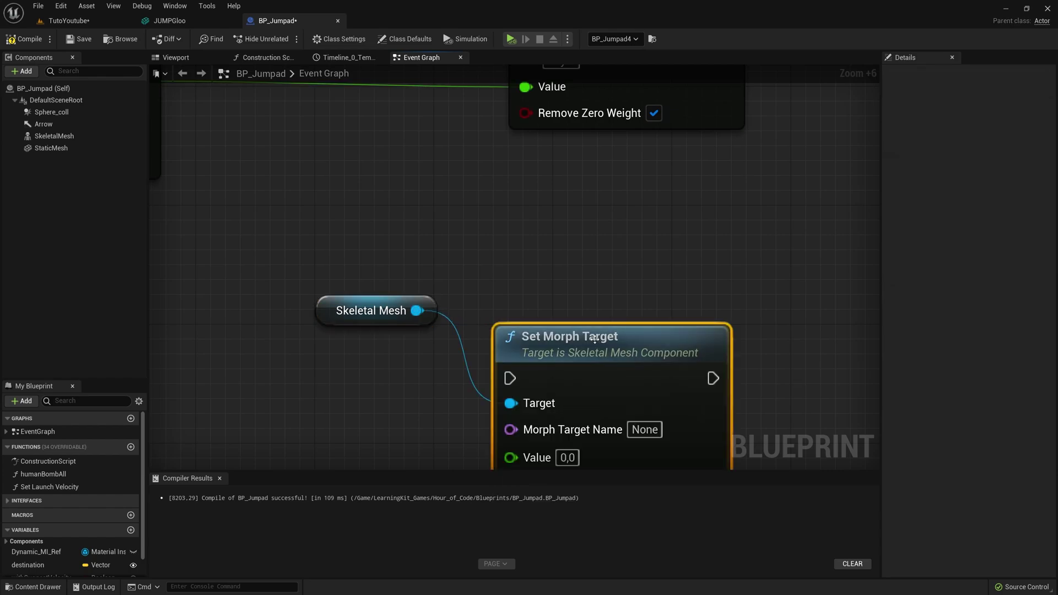
{"action": "left_click_drag", "start_coordinate": [569, 345], "coordinate": [615, 254]}
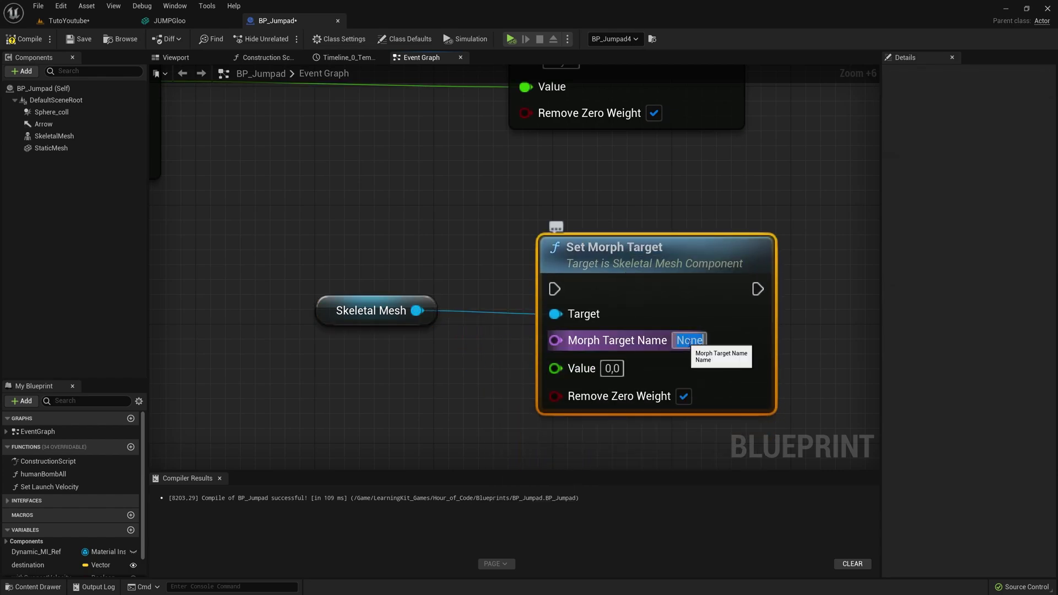
Step: Review the Morph Target Name and Value inputs of the extra Set Morph Target node, and delete it with its Skeletal Mesh reference
{"action": "left_click", "coordinate": [690, 341]}
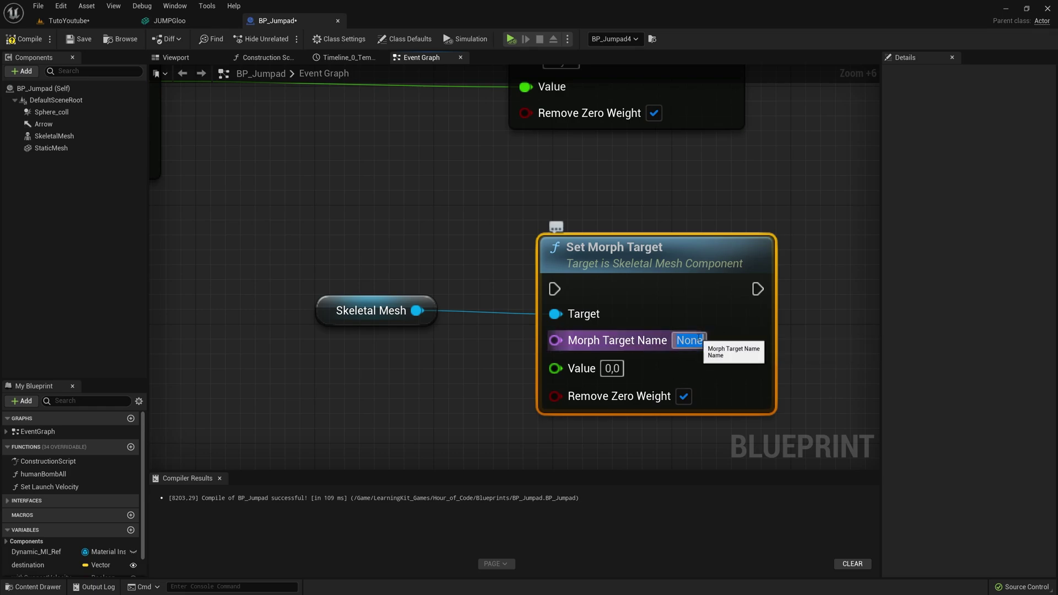
{"action": "left_click_drag", "start_coordinate": [598, 268], "coordinate": [567, 254]}
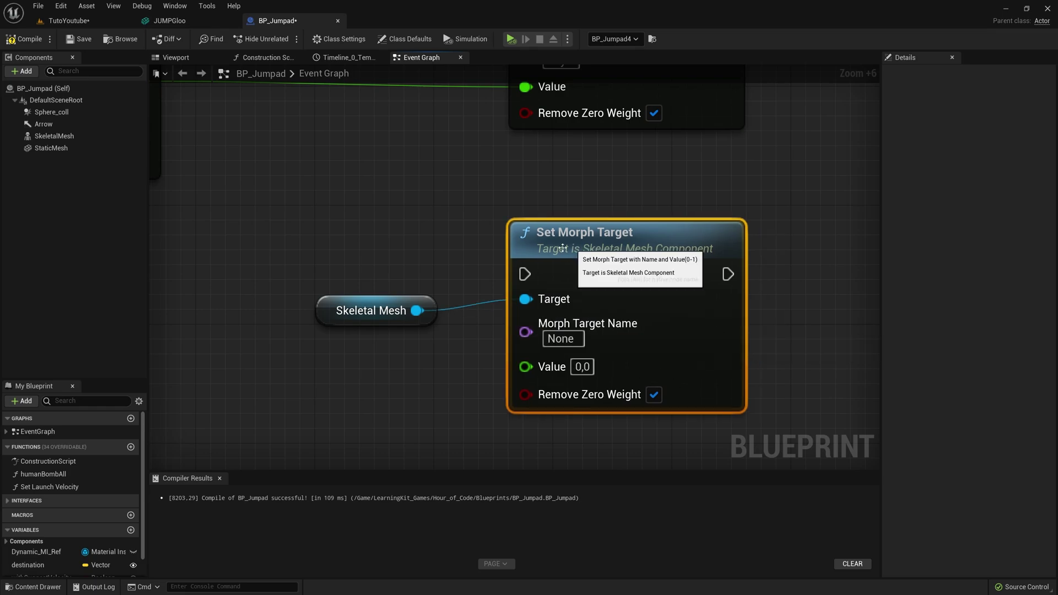
{"action": "left_click", "coordinate": [590, 367]}
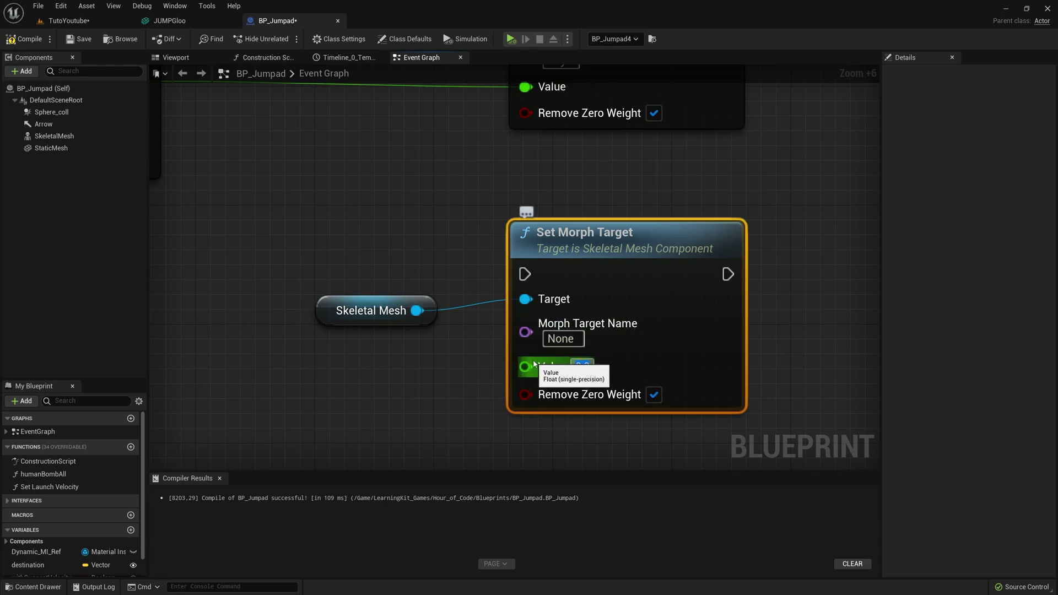
{"action": "scroll", "coordinate": [491, 264], "scroll_direction": "down", "scroll_amount": 4}
{"action": "left_click_drag", "start_coordinate": [411, 230], "coordinate": [529, 320]}
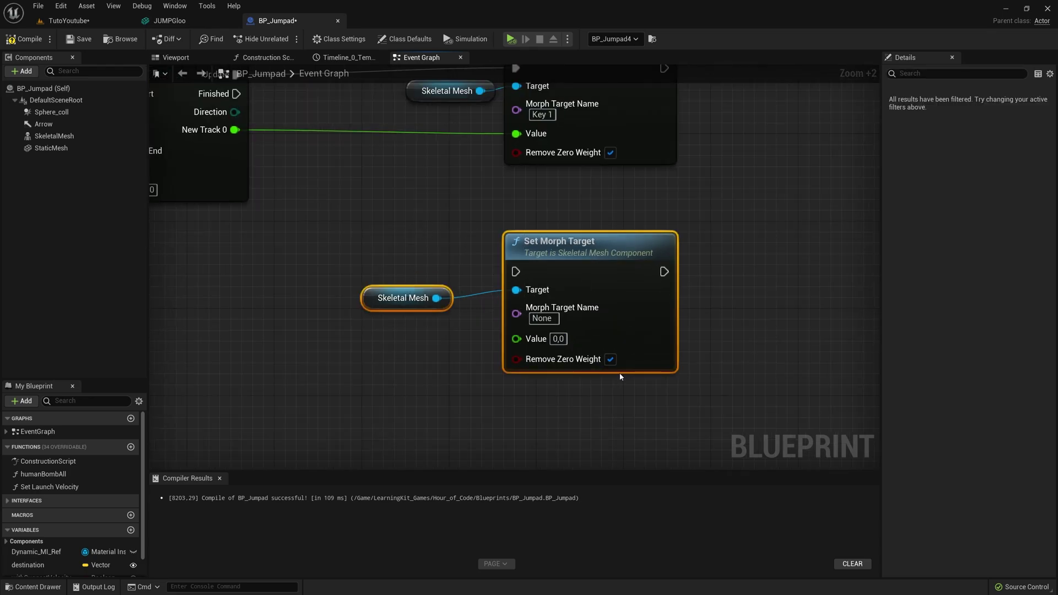
{"action": "right_click_drag", "start_coordinate": [465, 167], "coordinate": [597, 291]}
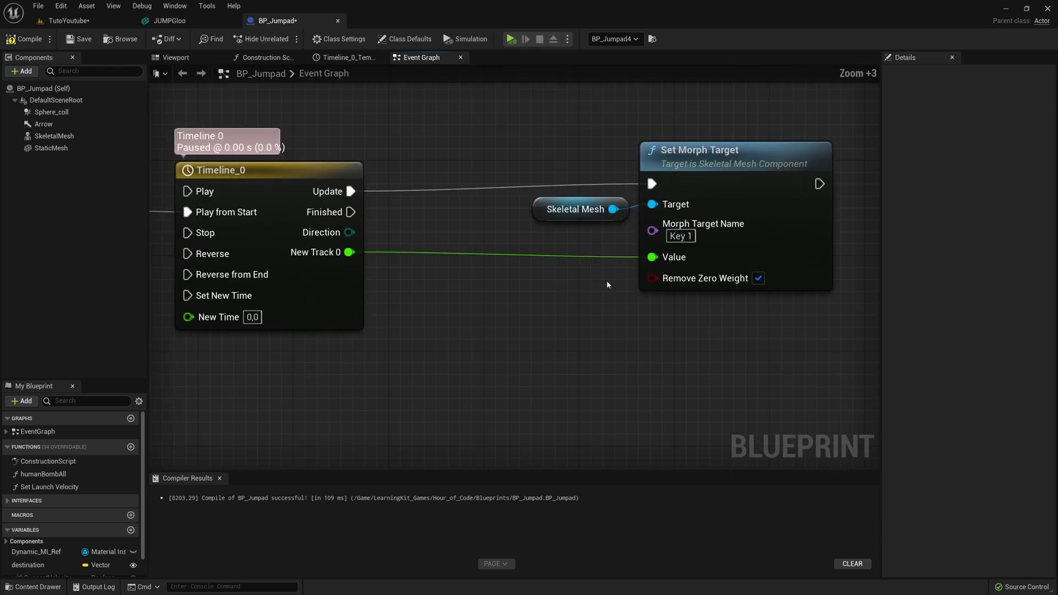
Step: Open Timeline_0 and examine its NewTrack_0 curve, including the time and value of the first peak key
{"action": "scroll", "coordinate": [423, 277], "scroll_direction": "up", "scroll_amount": 1}
{"action": "double_click", "coordinate": [381, 186]}
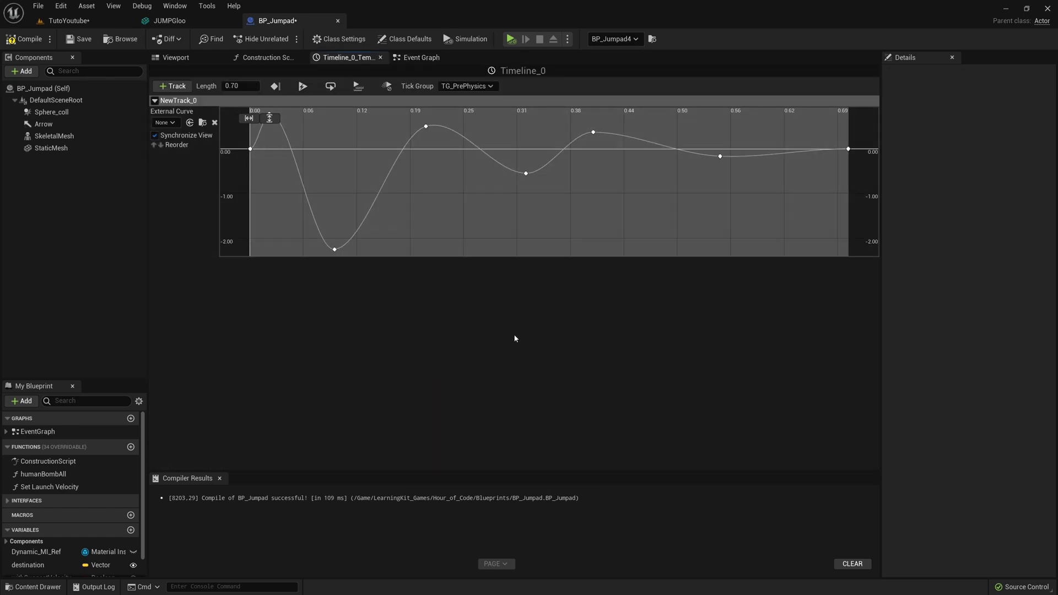
{"action": "right_click_drag", "start_coordinate": [490, 216], "coordinate": [544, 258]}
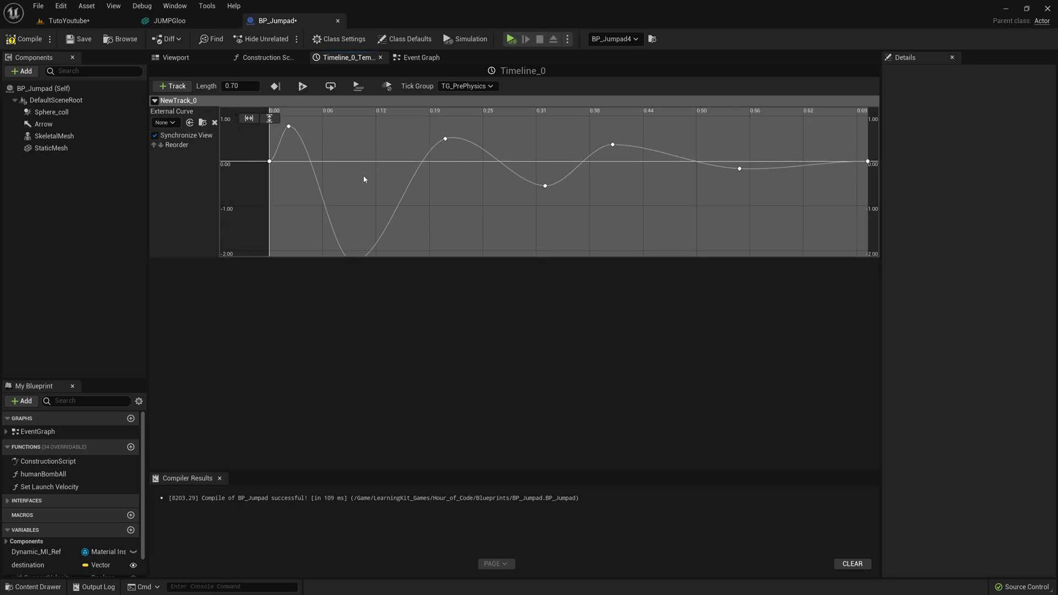
{"action": "right_click_drag", "start_coordinate": [363, 175], "coordinate": [368, 164]}
{"action": "scroll", "coordinate": [441, 189], "scroll_direction": "down", "scroll_amount": 2}
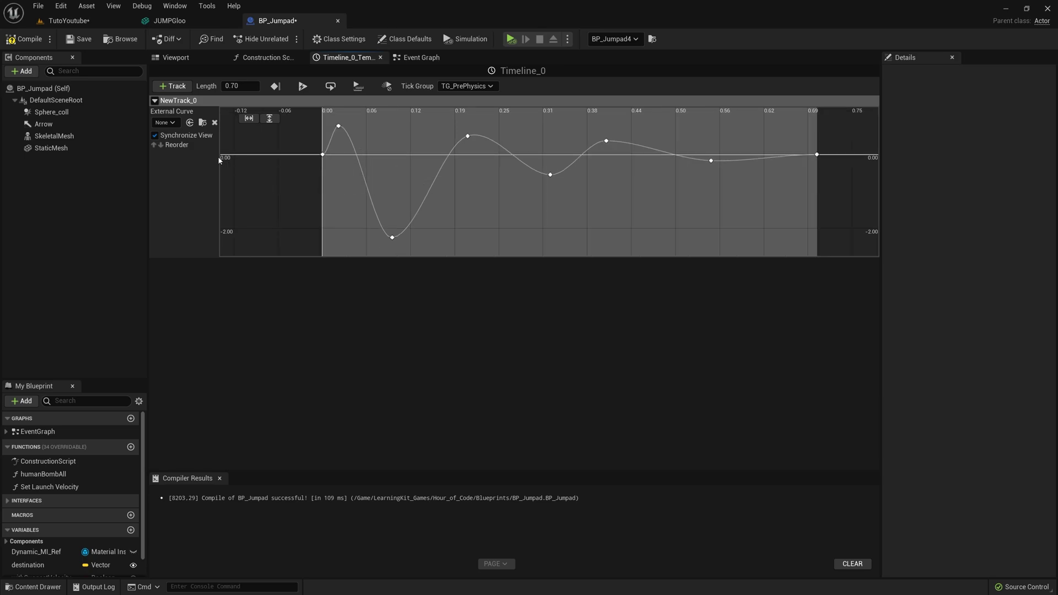
{"action": "left_click", "coordinate": [338, 127]}
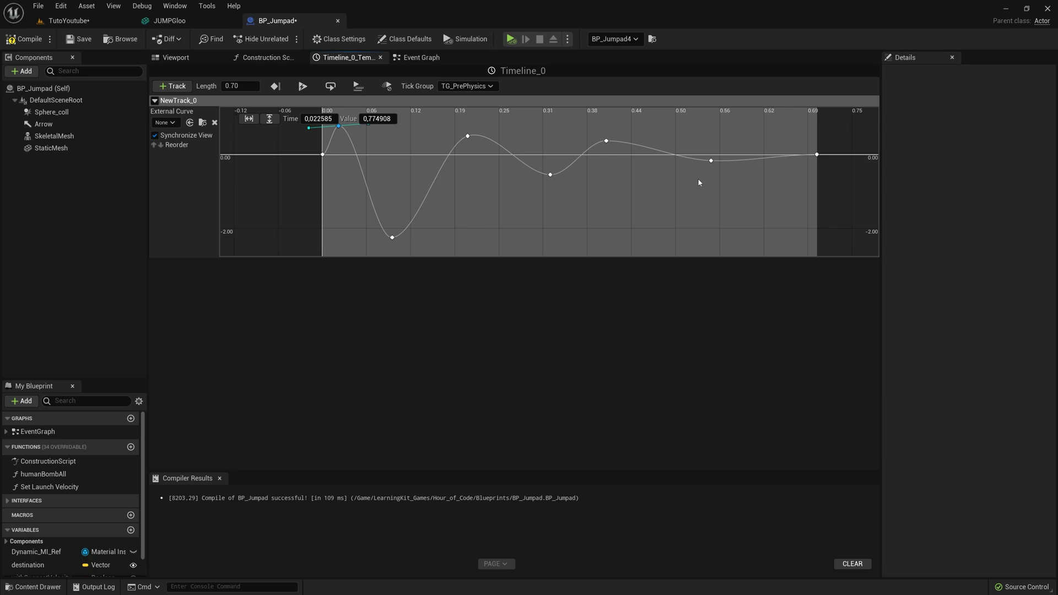
Step: Compare Timeline_0's New Track 0 output in the Event Graph with the curve that supplies its value
{"action": "left_click", "coordinate": [422, 58]}
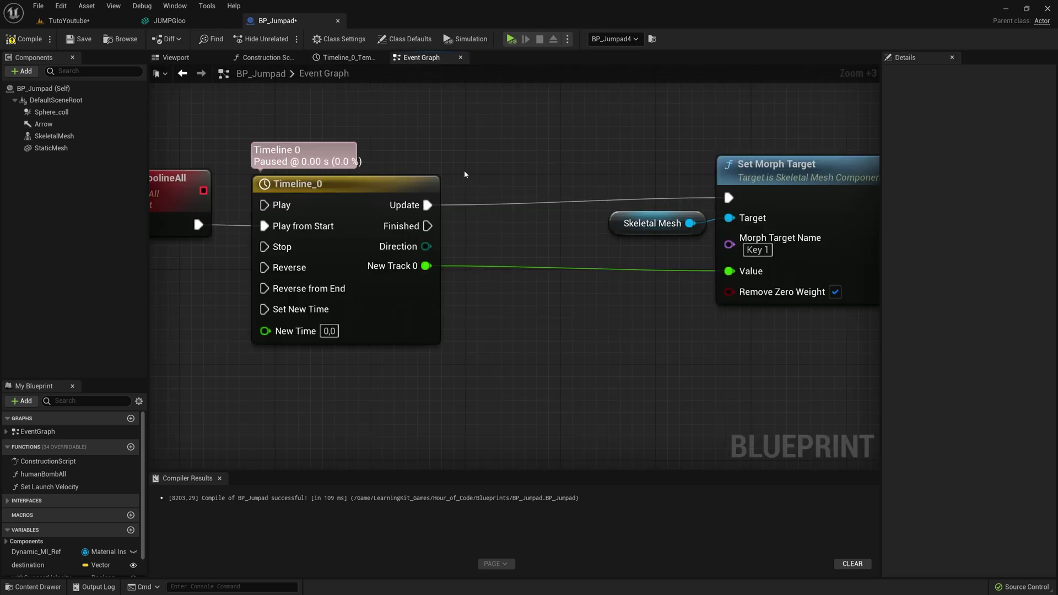
{"action": "left_click_drag", "start_coordinate": [413, 127], "coordinate": [333, 347]}
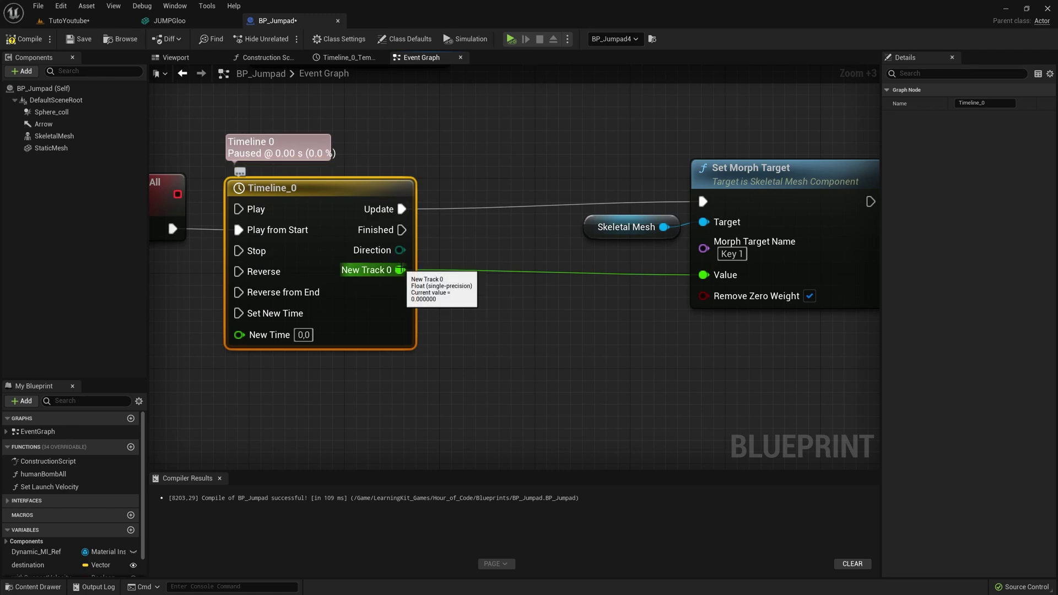
{"action": "left_click", "coordinate": [347, 57]}
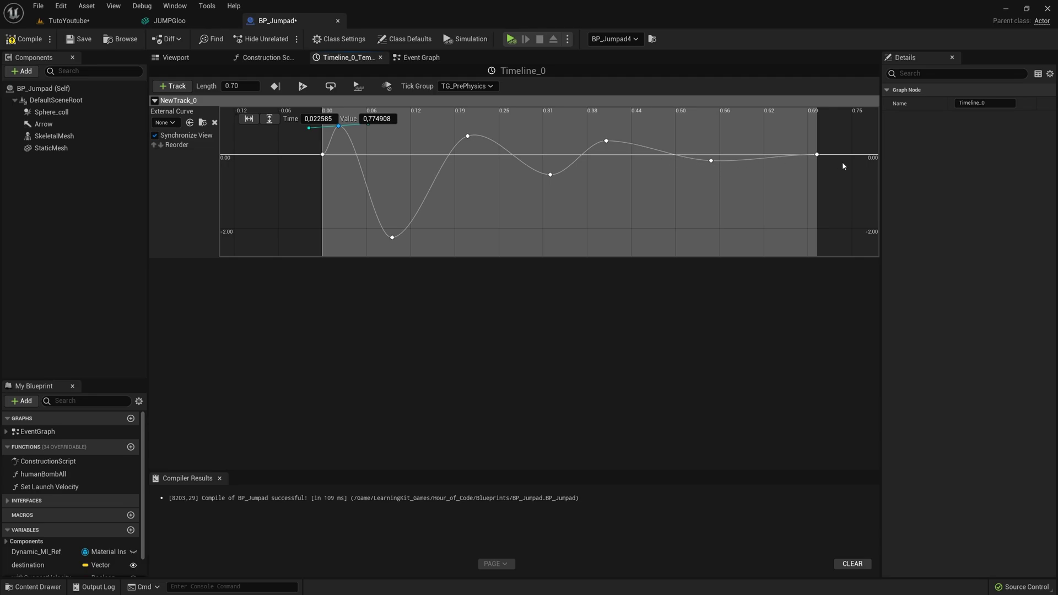
{"action": "left_click", "coordinate": [398, 59]}
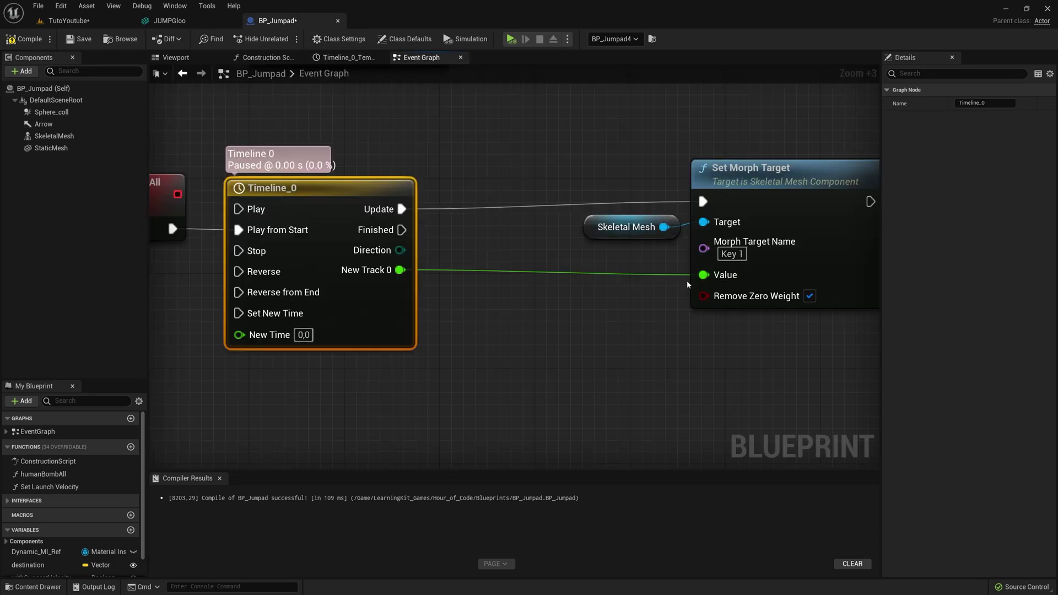
Step: Examine the Set Morph Target node with its Skeletal Mesh target and Morph Target Name, and check the SkeletalMesh component's details
{"action": "left_click_drag", "start_coordinate": [602, 133], "coordinate": [736, 237]}
{"action": "left_click_drag", "start_coordinate": [765, 188], "coordinate": [633, 174]}
{"action": "scroll", "coordinate": [605, 222], "scroll_direction": "up", "scroll_amount": 4}
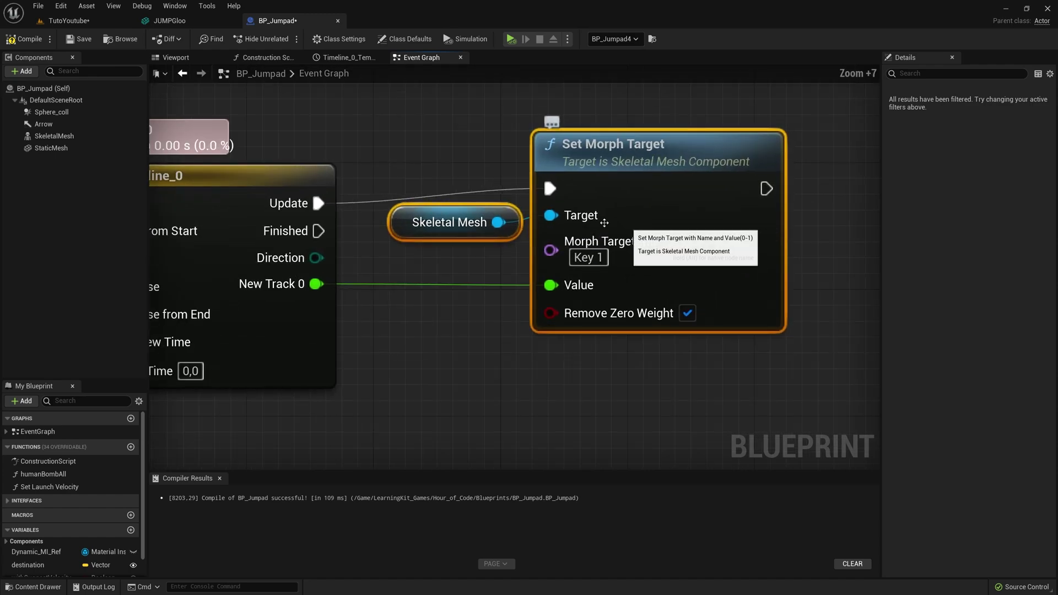
{"action": "left_click", "coordinate": [54, 136]}
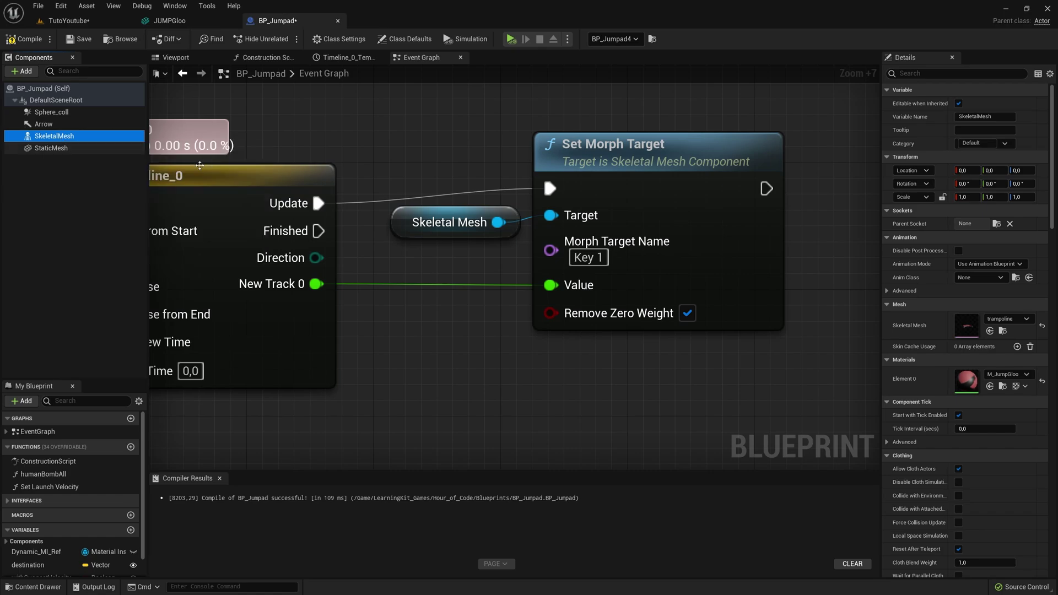
{"action": "left_click", "coordinate": [590, 258]}
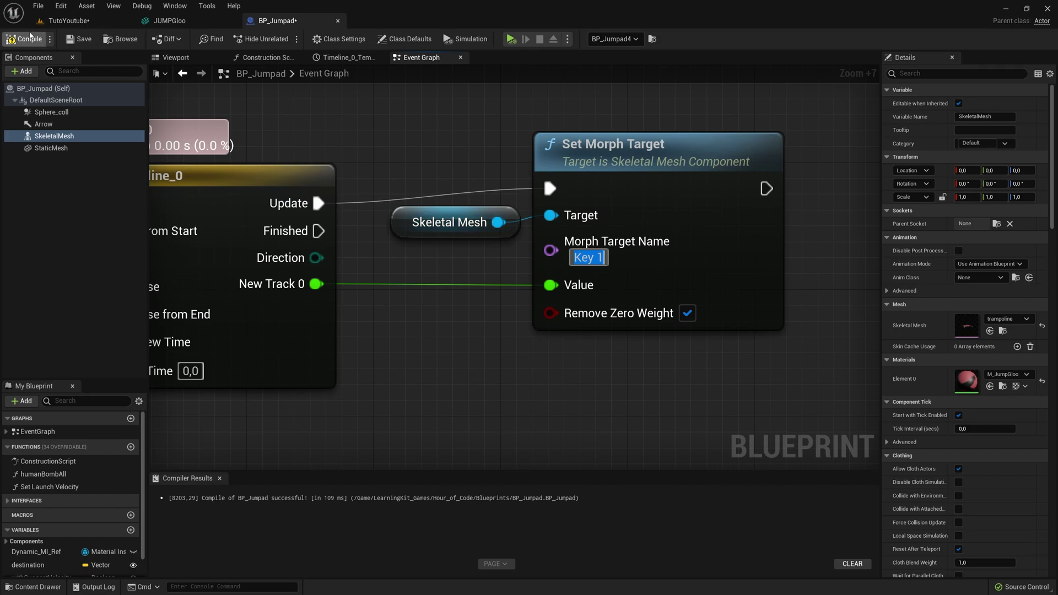
Step: Return to the TutoYoutube level, browse to the props/JumpGLoo folder, and open the trampoline skeletal mesh
{"action": "left_click", "coordinate": [63, 20]}
{"action": "left_click", "coordinate": [153, 450]}
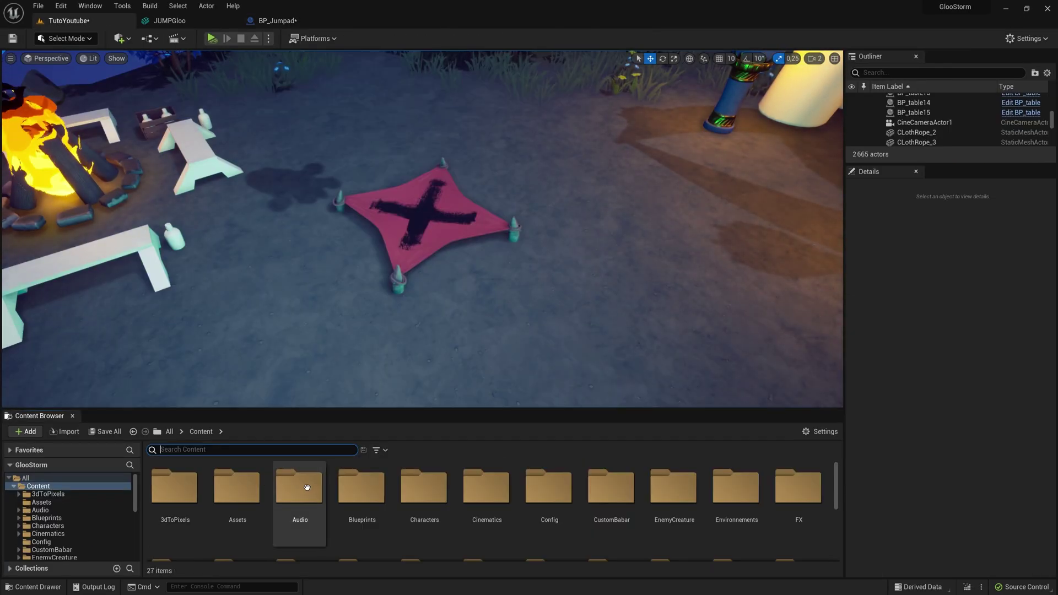
{"action": "double_click", "coordinate": [300, 537]}
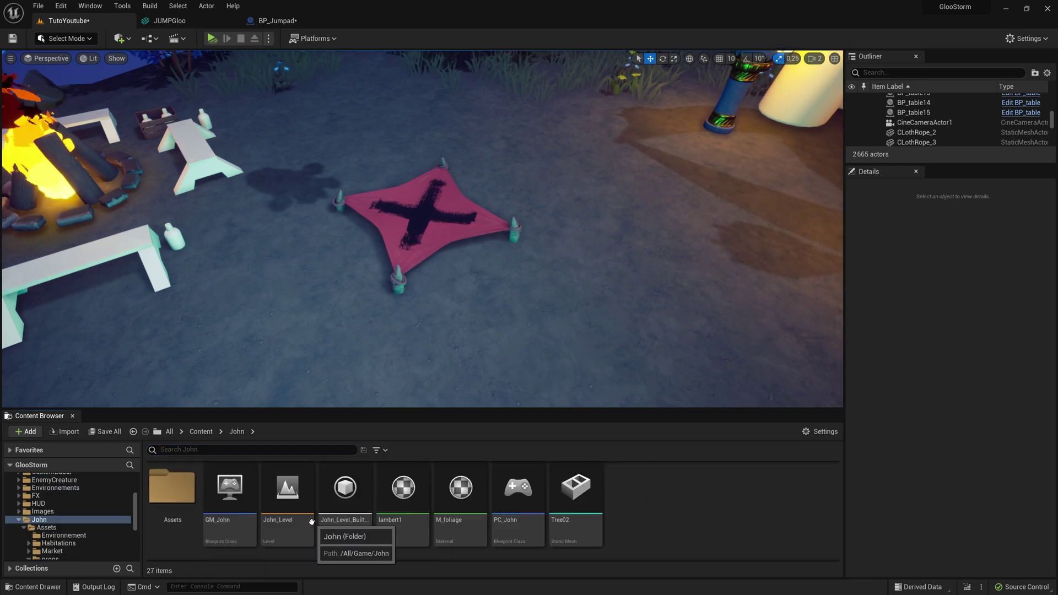
{"action": "double_click", "coordinate": [171, 485]}
{"action": "left_click", "coordinate": [338, 500]}
{"action": "double_click", "coordinate": [338, 500]}
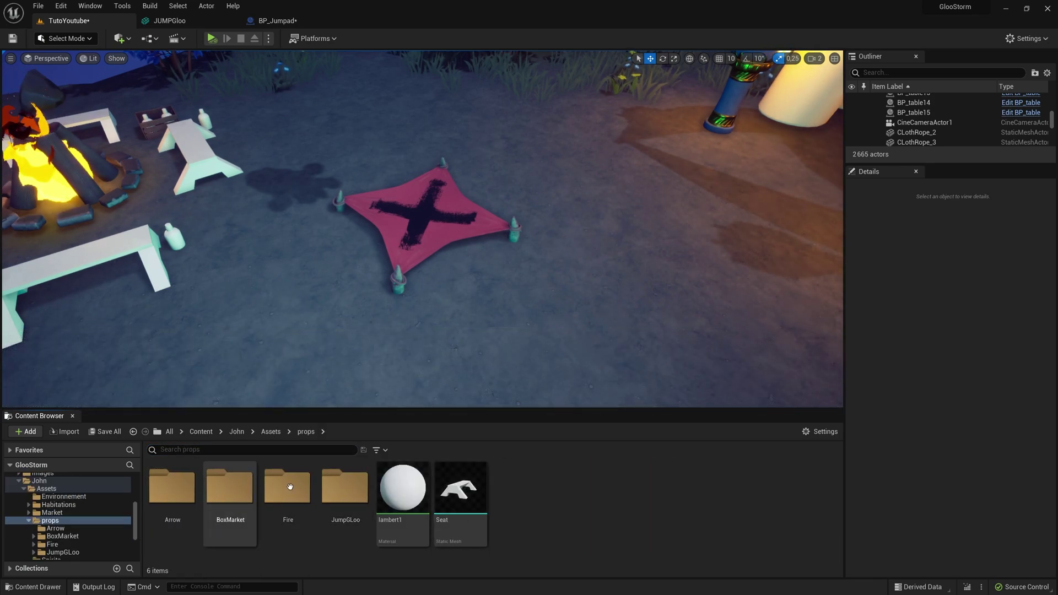
{"action": "double_click", "coordinate": [344, 487]}
{"action": "left_click", "coordinate": [468, 498]}
{"action": "double_click", "coordinate": [468, 498]}
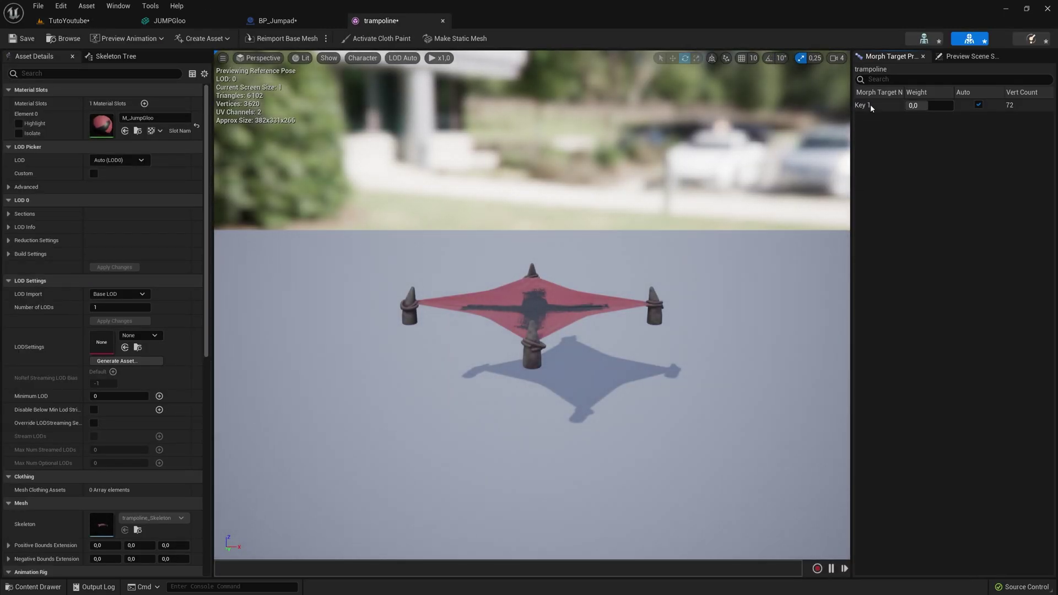
Step: Copy the trampoline's Key 1 morph target name and paste it as the Morph Target Name of BP_Jumpad's Set Morph Target node
{"action": "right_click", "coordinate": [871, 105]}
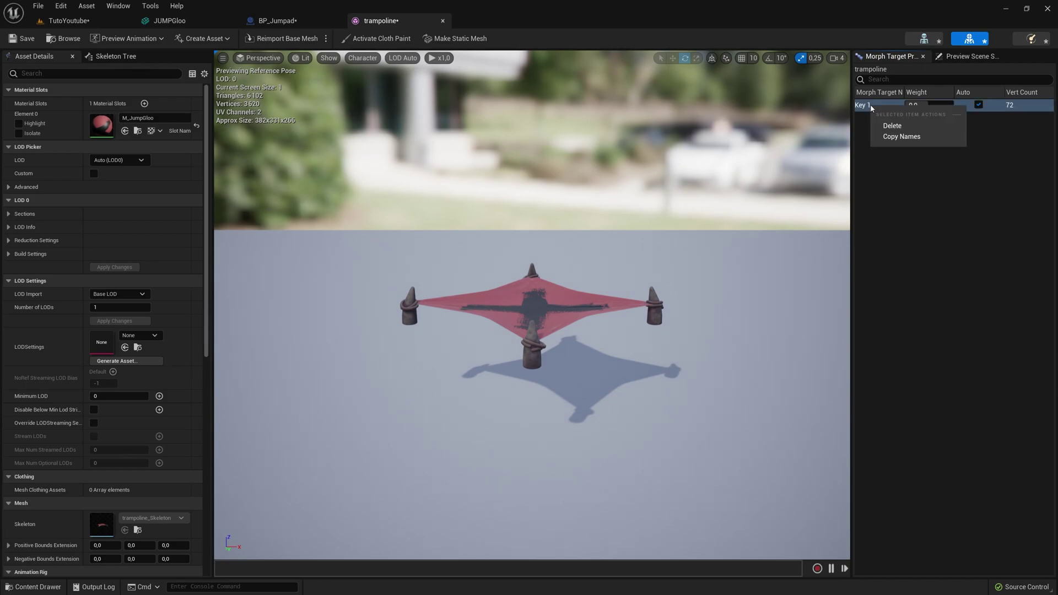
{"action": "left_click", "coordinate": [902, 137]}
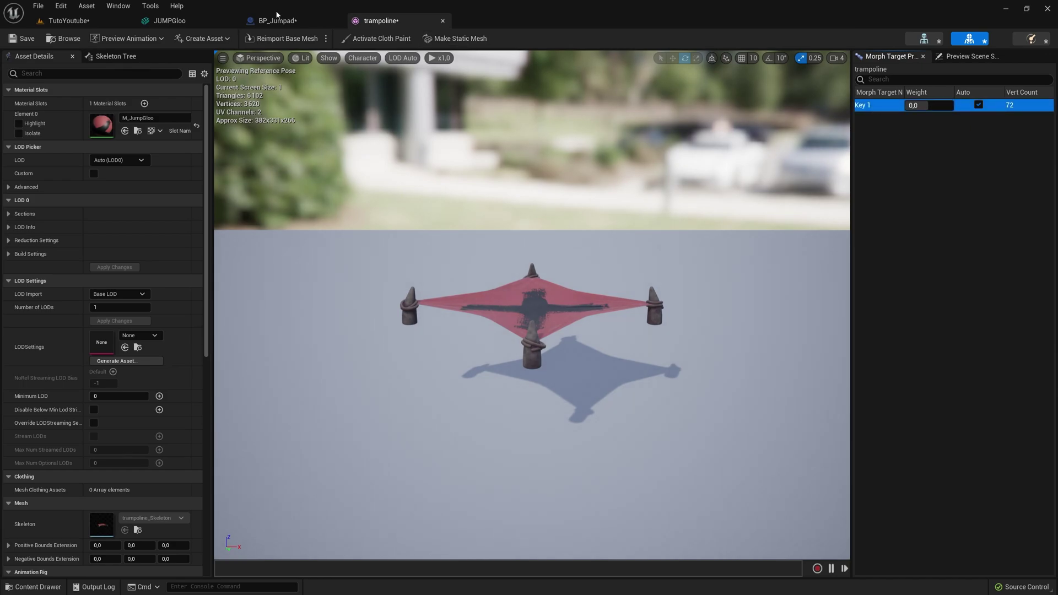
{"action": "left_click", "coordinate": [277, 19]}
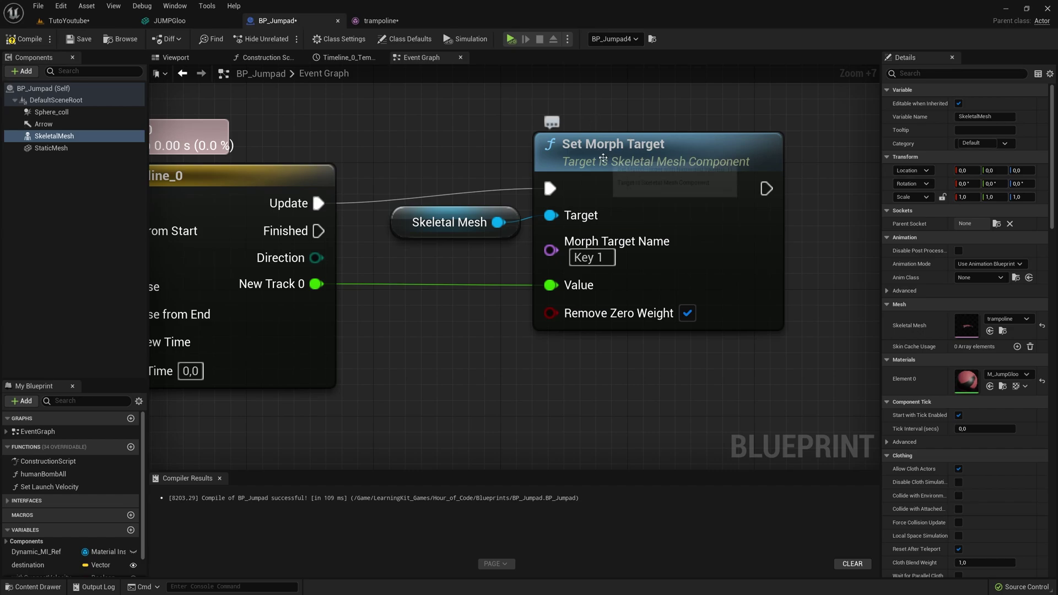
{"action": "left_click", "coordinate": [592, 257]}
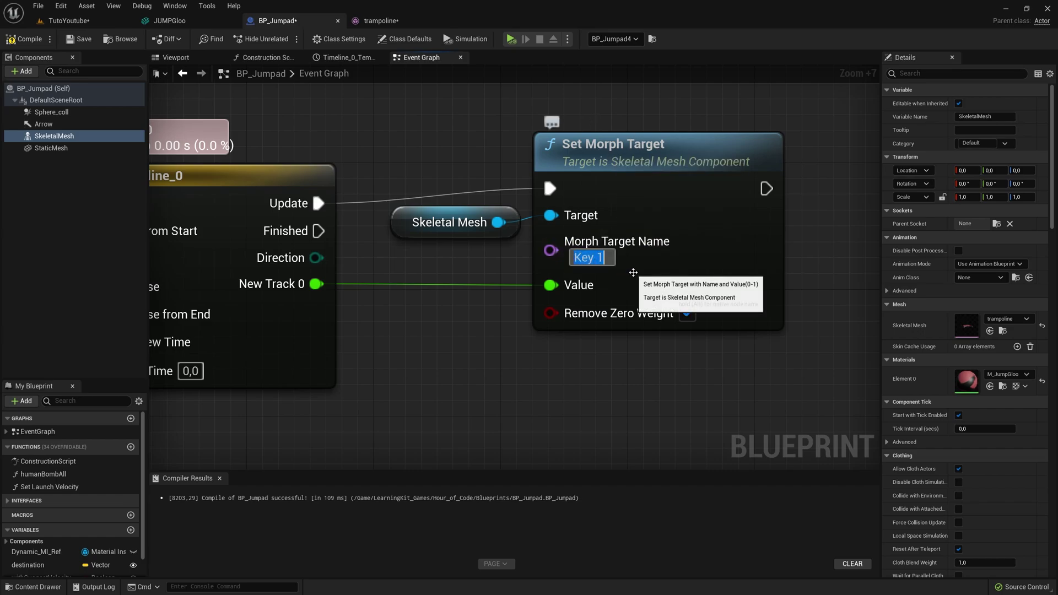
{"action": "key", "text": "BackSpace"}
{"action": "right_click", "coordinate": [686, 249]}
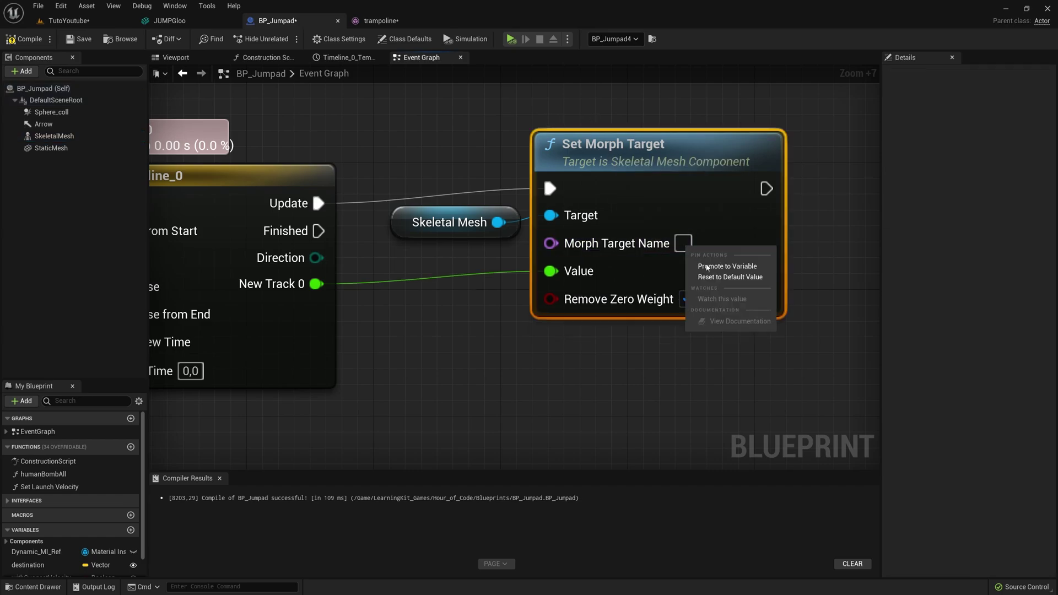
{"action": "left_click", "coordinate": [684, 244]}
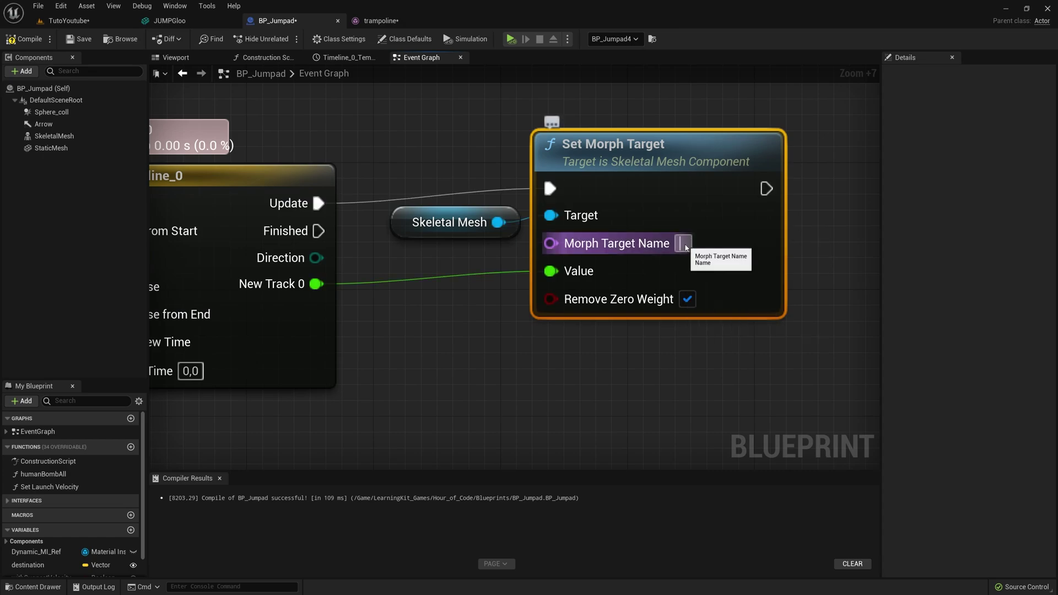
{"action": "key", "text": "ctrl+v"}
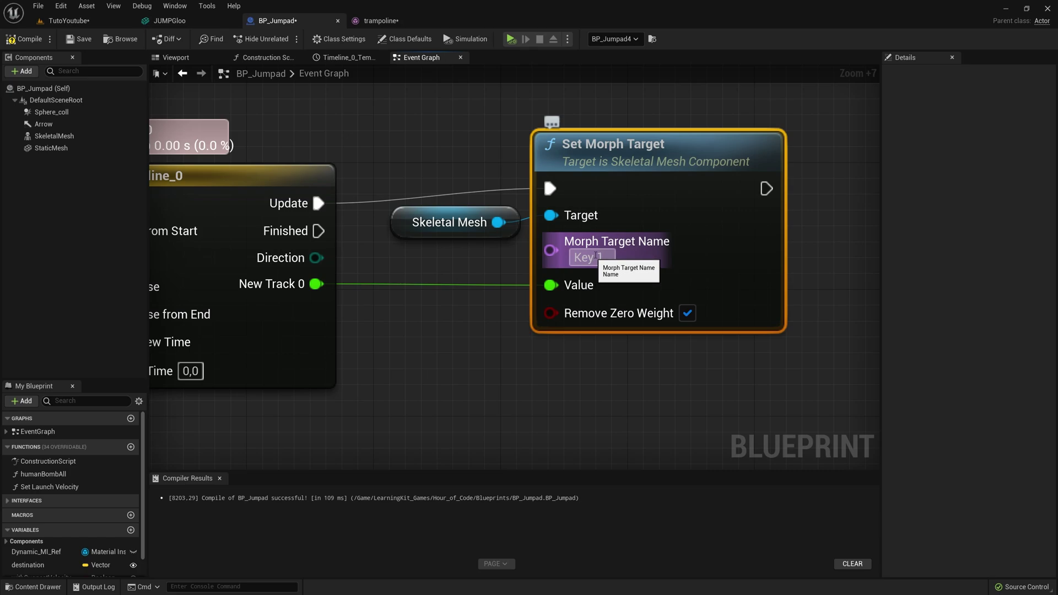
{"action": "left_click", "coordinate": [790, 215]}
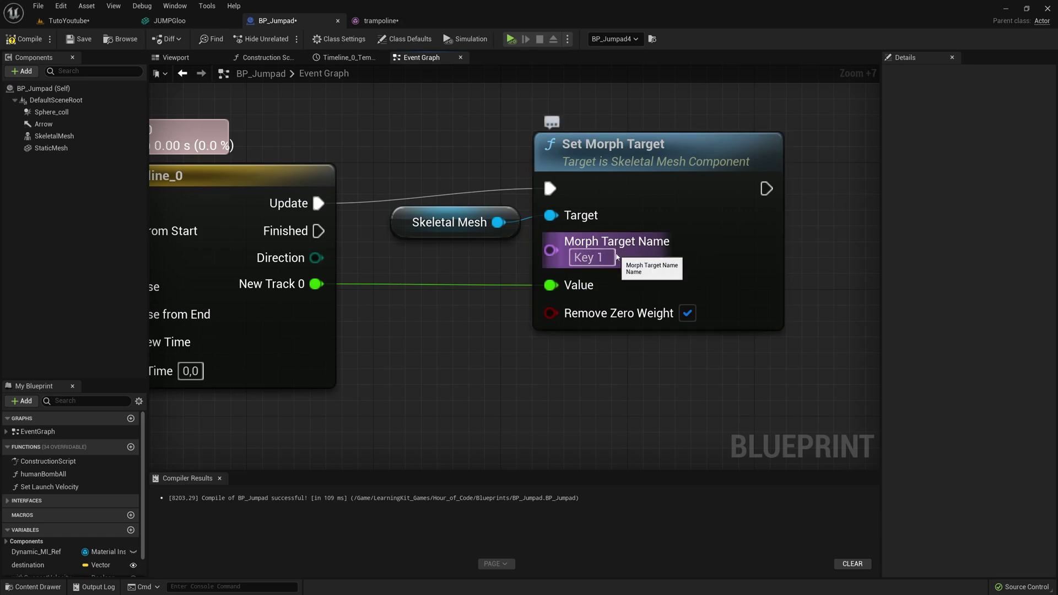
Step: Review the chain from the morphTrampolineAll event through Timeline_0 to the Set Morph Target node
{"action": "right_click_drag", "start_coordinate": [617, 257], "coordinate": [806, 273]}
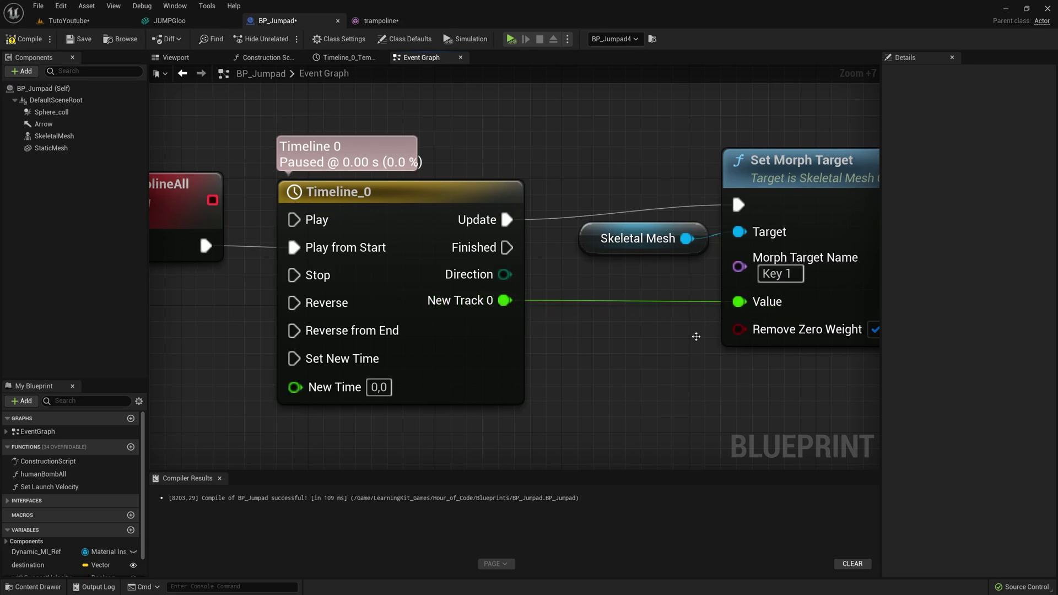
{"action": "scroll", "coordinate": [524, 302], "scroll_direction": "down", "scroll_amount": 4}
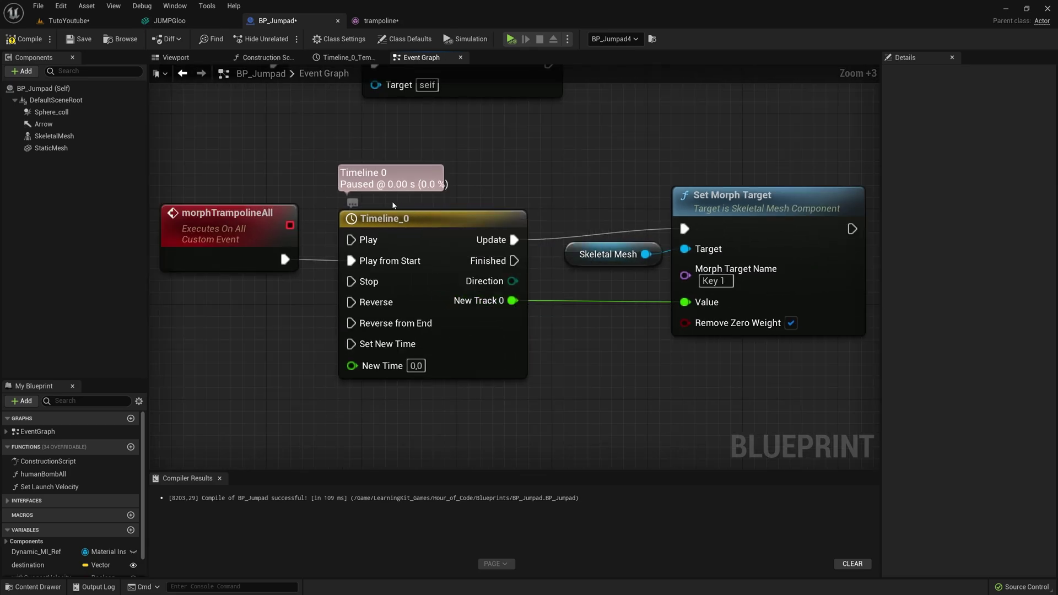
{"action": "left_click", "coordinate": [226, 221]}
{"action": "right_click_drag", "start_coordinate": [430, 158], "coordinate": [276, 144]}
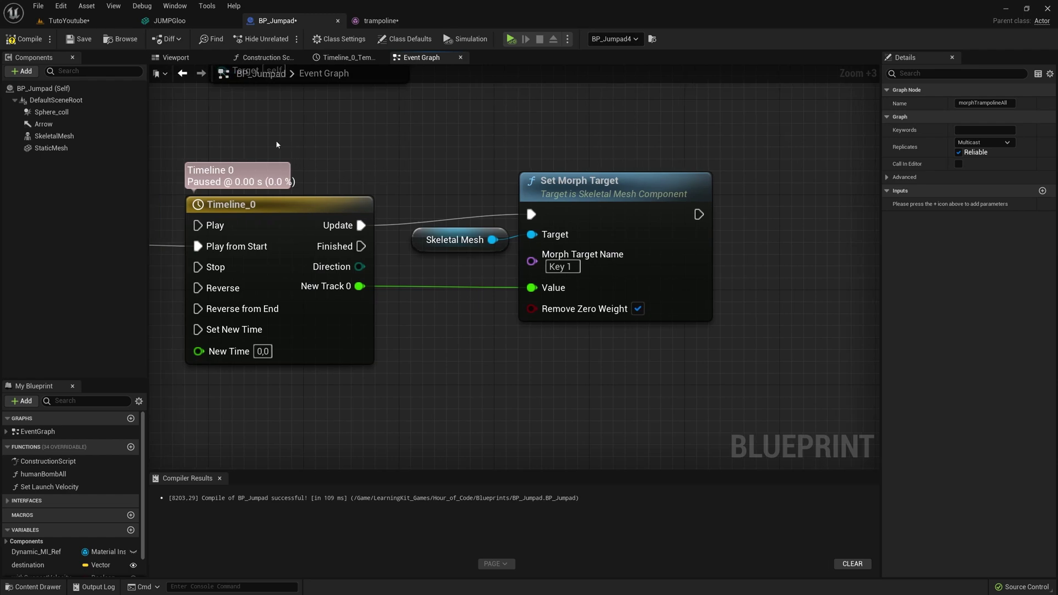
{"action": "left_click_drag", "start_coordinate": [277, 145], "coordinate": [511, 389]}
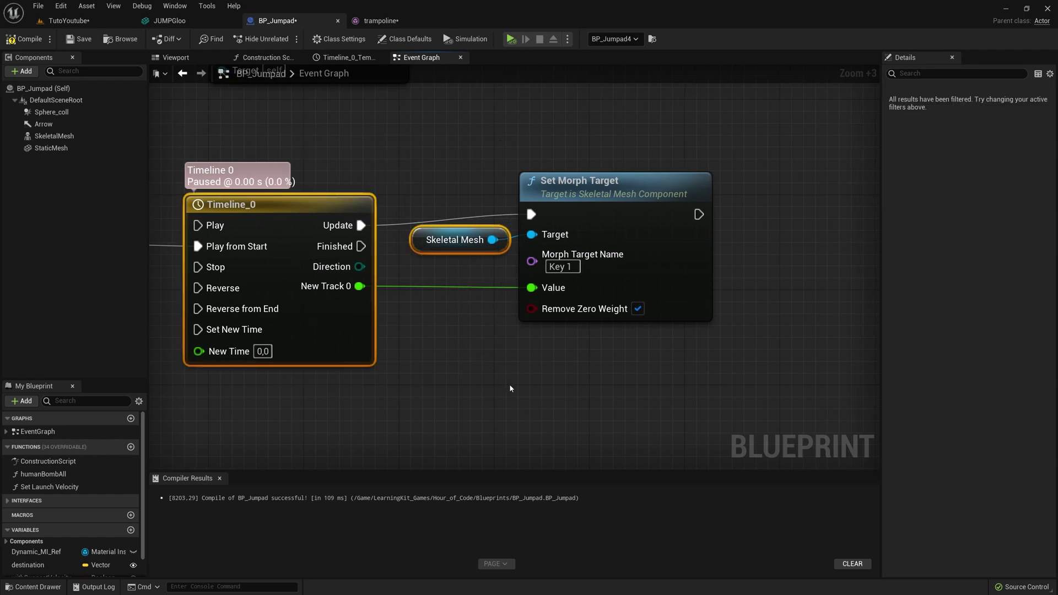
Step: Compile BP_Jumpad, then run the TutoYoutube level with the viewport full screen to test the trampoline
{"action": "left_click", "coordinate": [24, 38]}
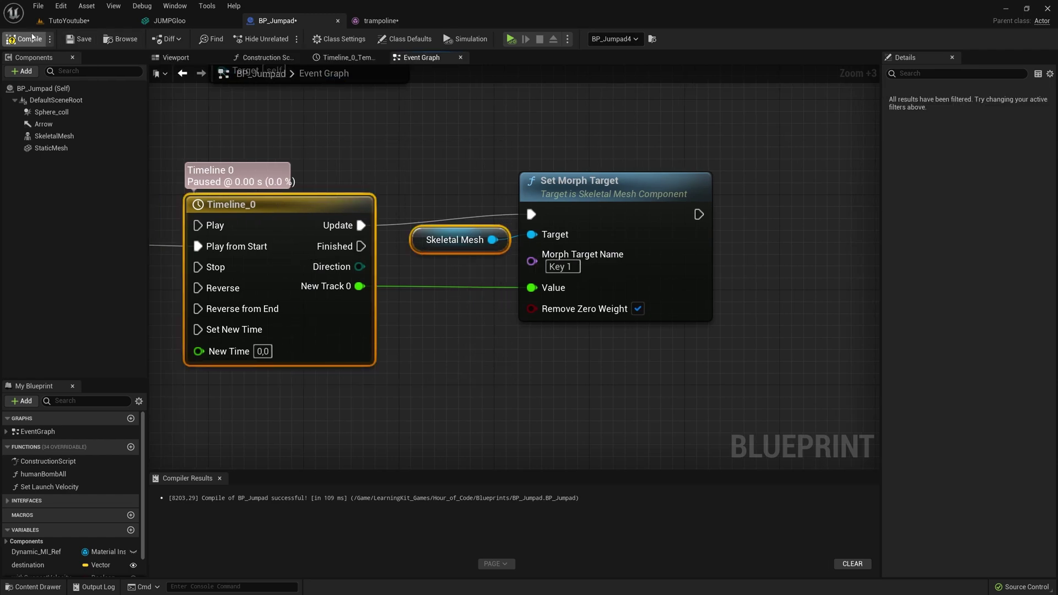
{"action": "left_click", "coordinate": [75, 18]}
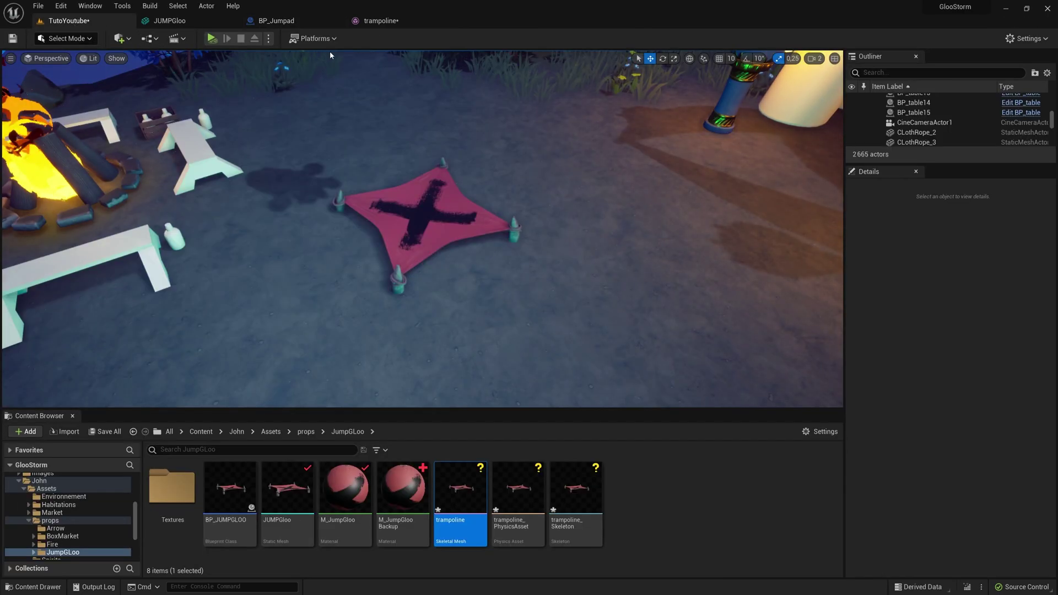
{"action": "left_click", "coordinate": [228, 40]}
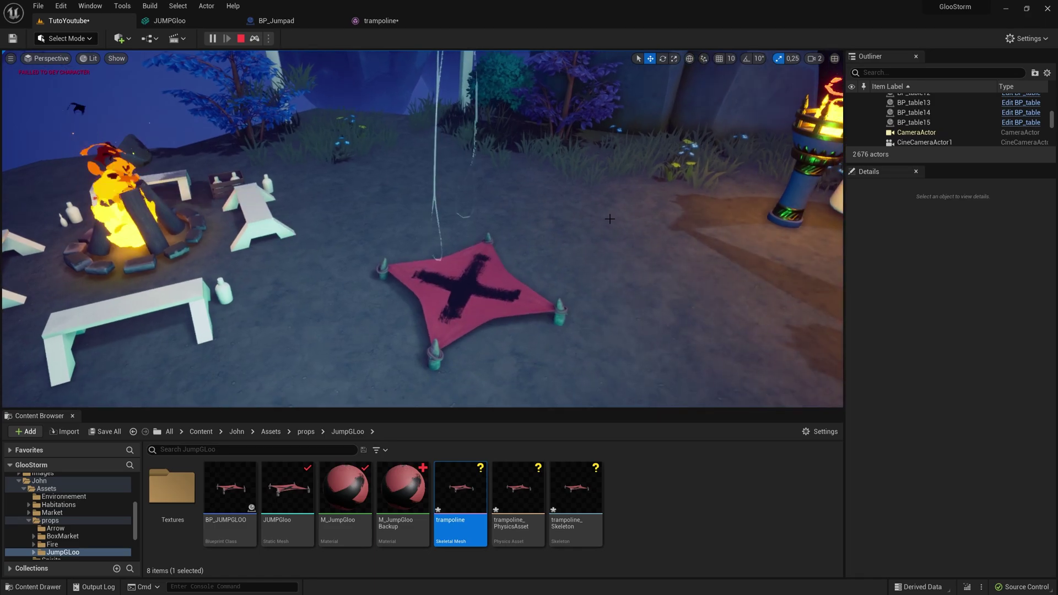
{"action": "key", "text": "F11"}
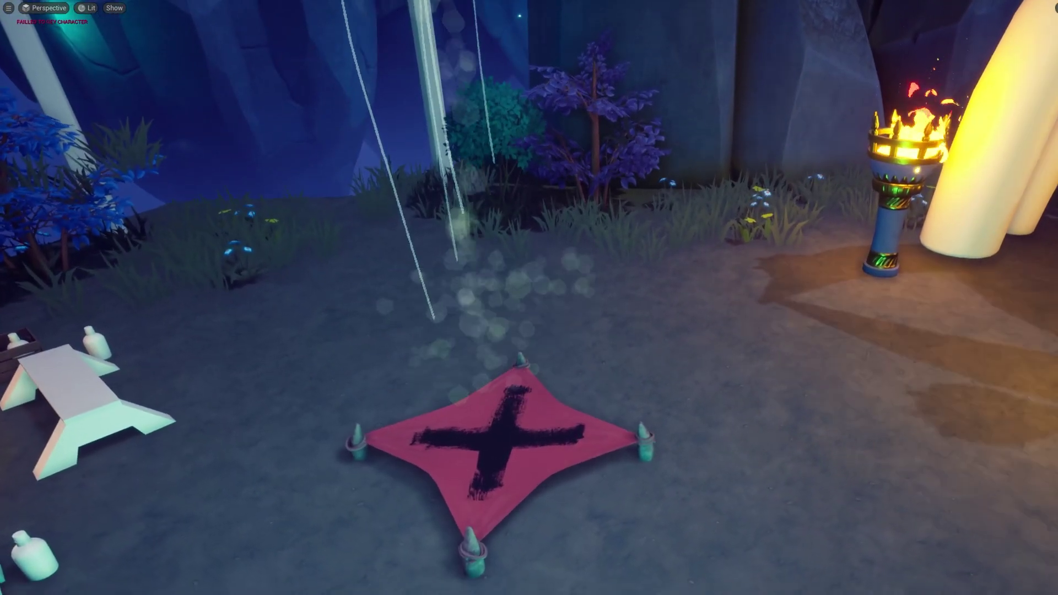